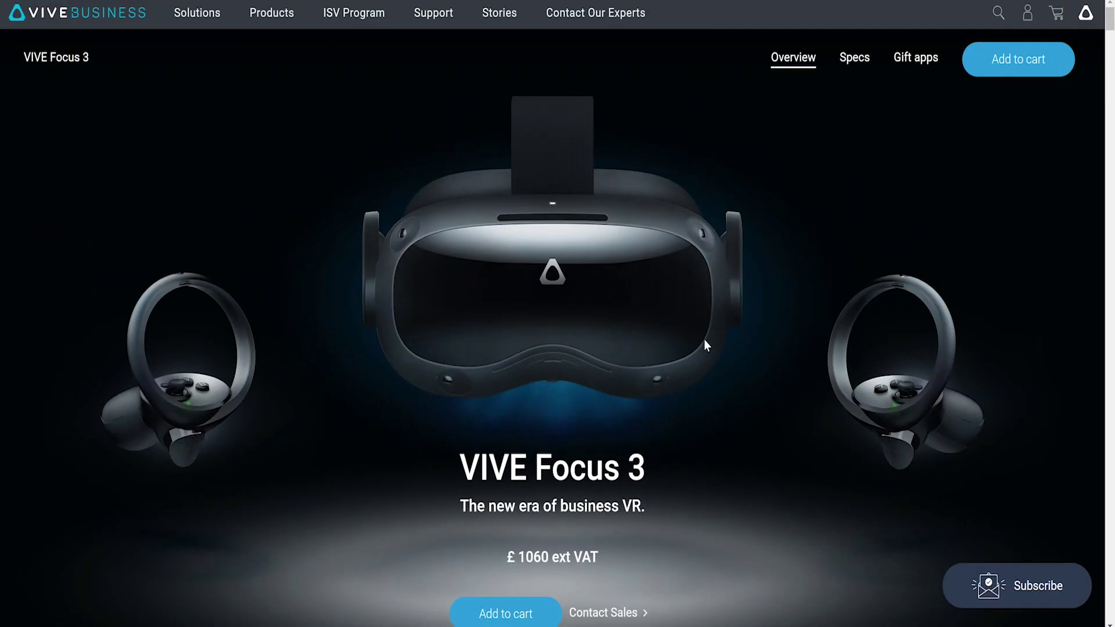
scroll(697, 435, "down", 3)
scroll(697, 436, "up", 3)
scroll(518, 540, "down", 1)
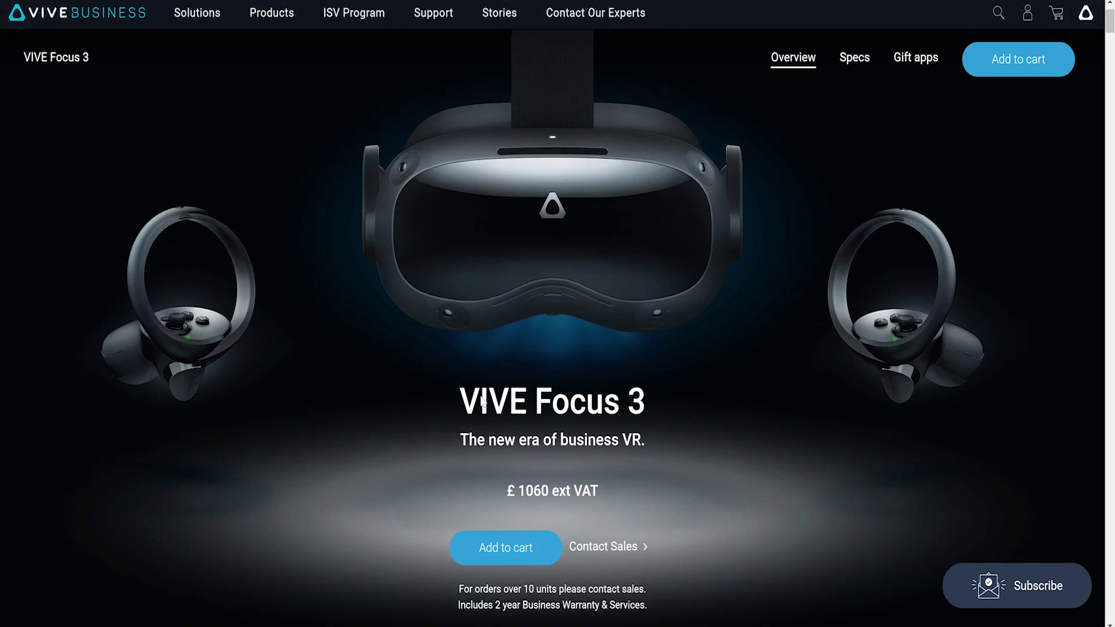
scroll(491, 388, "down", 2)
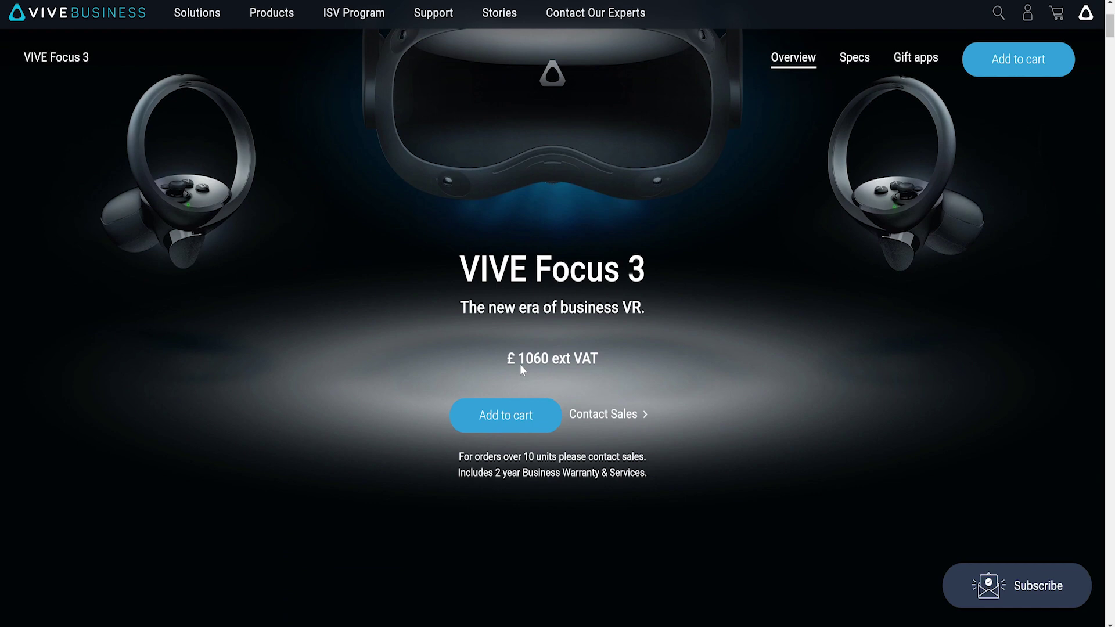
scroll(647, 418, "down", 15)
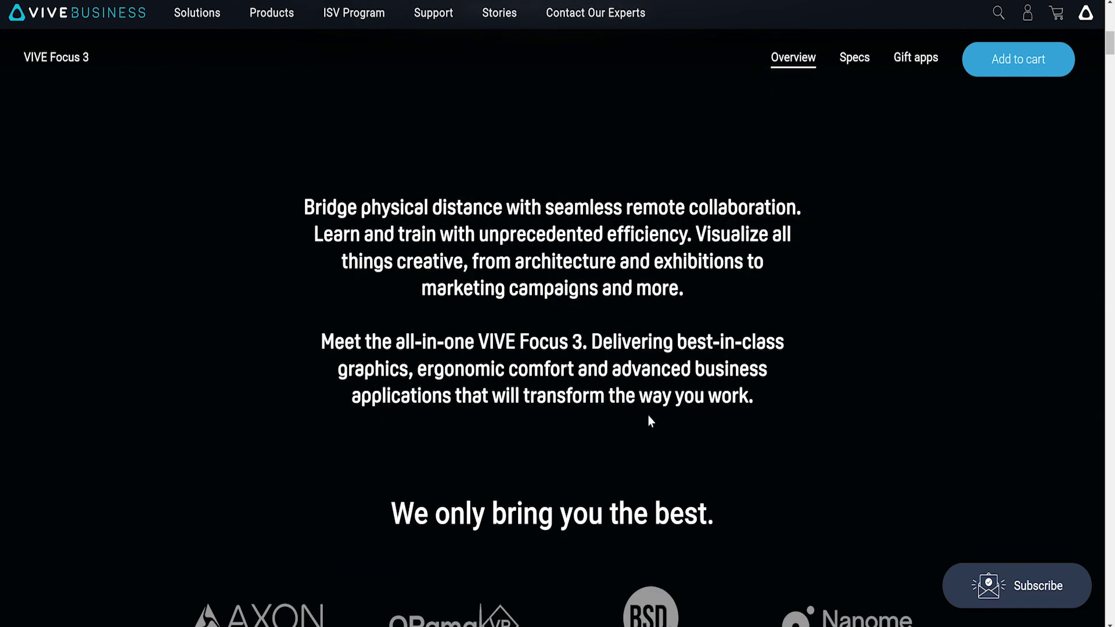
scroll(648, 416, "down", 9)
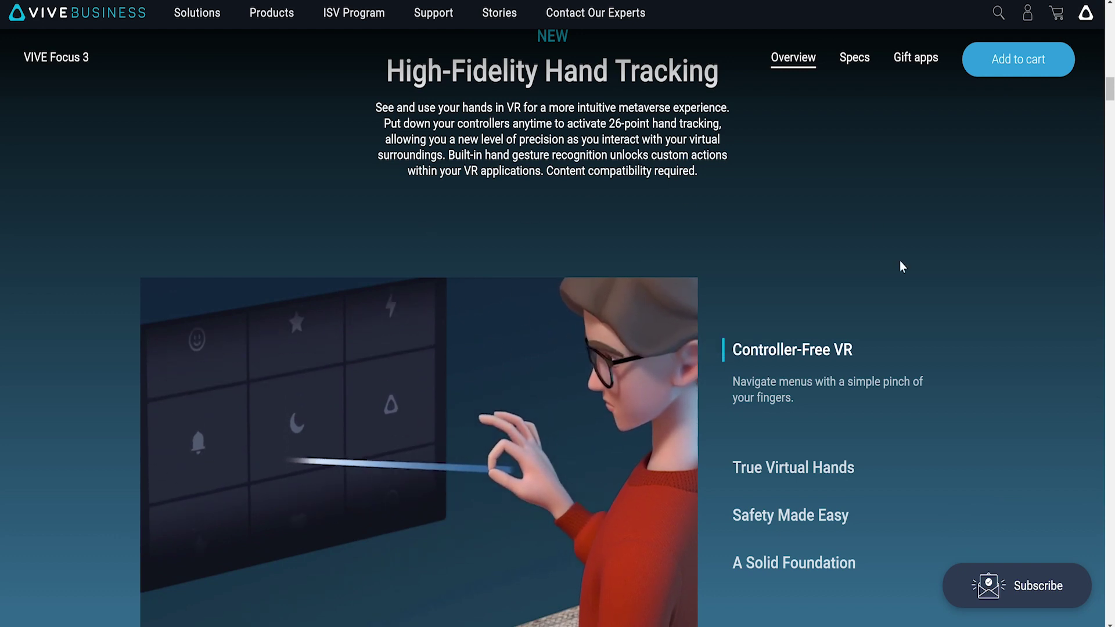
scroll(848, 354, "down", 6)
scroll(701, 427, "down", 5)
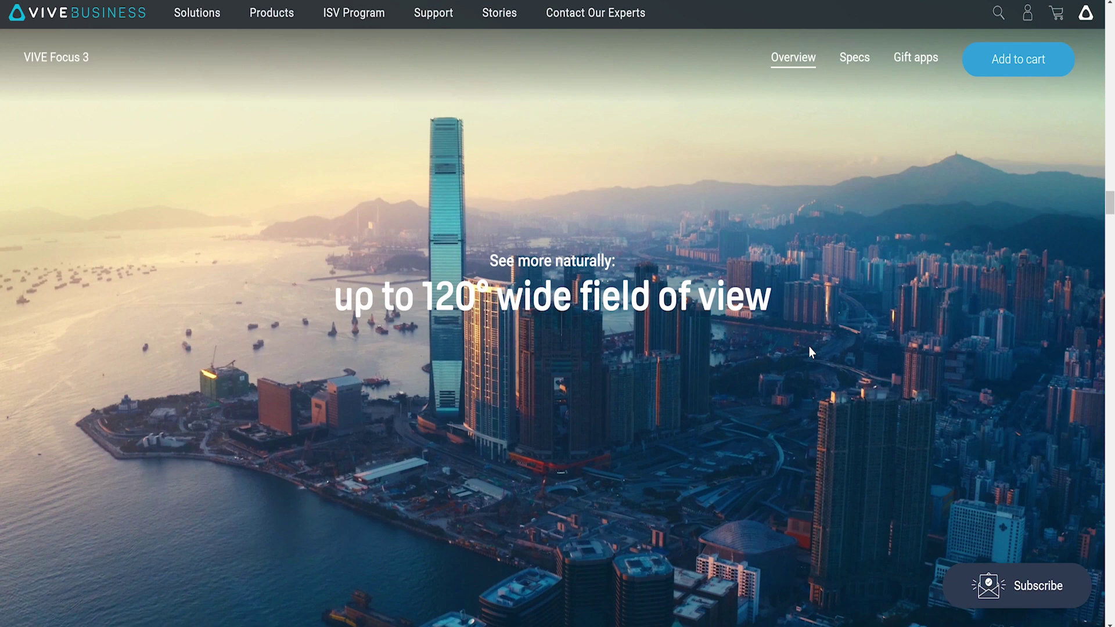
scroll(559, 359, "down", 5)
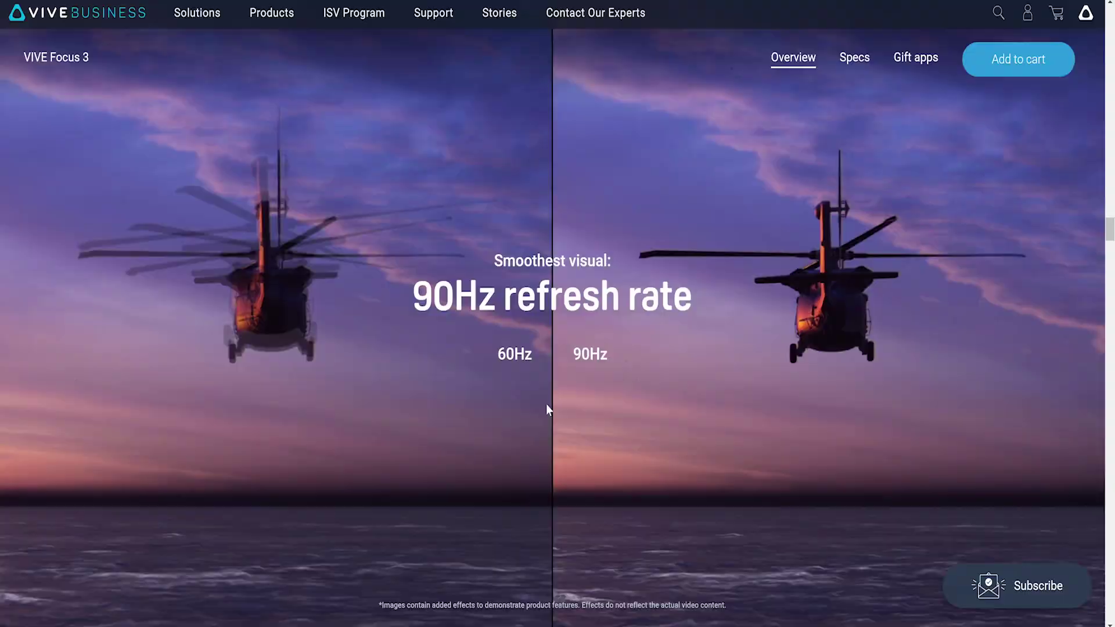
scroll(547, 406, "down", 5)
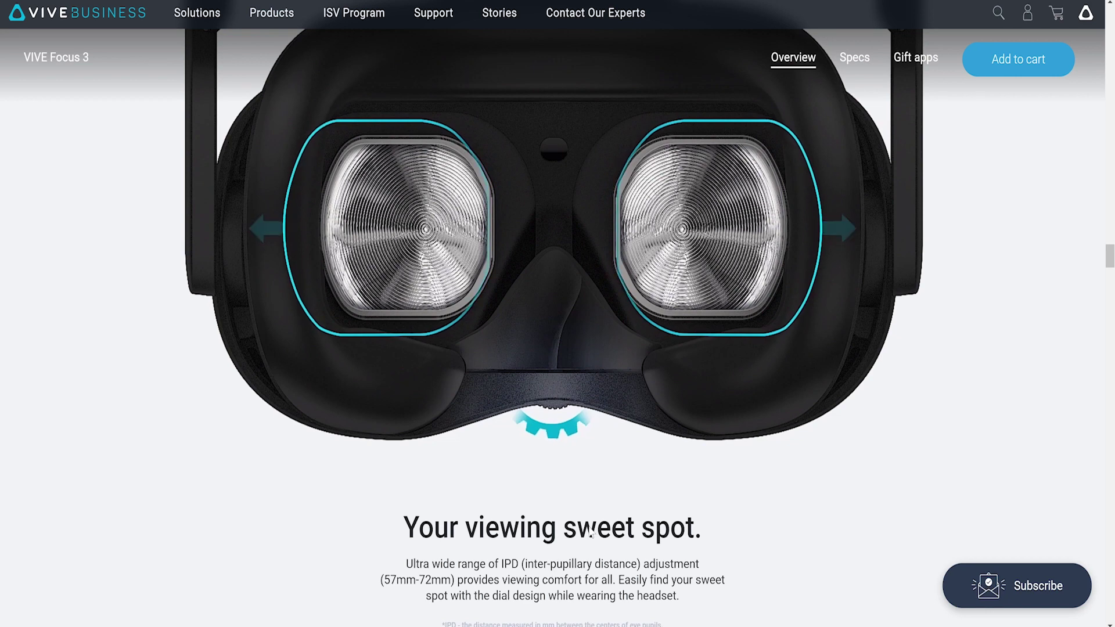
scroll(589, 525, "down", 5)
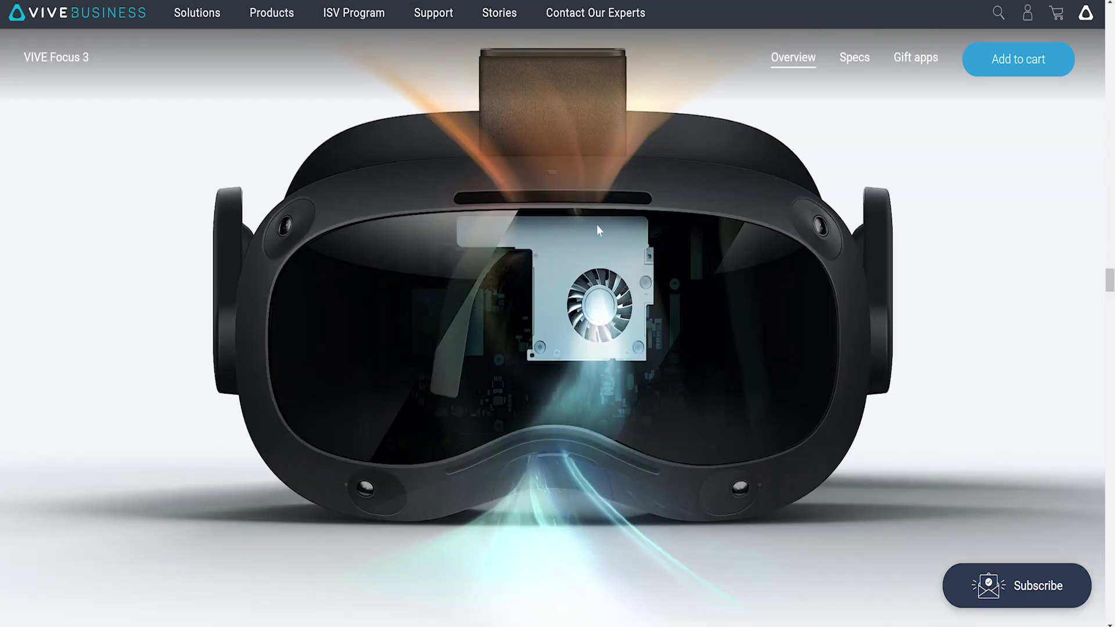
scroll(697, 262, "down", 10)
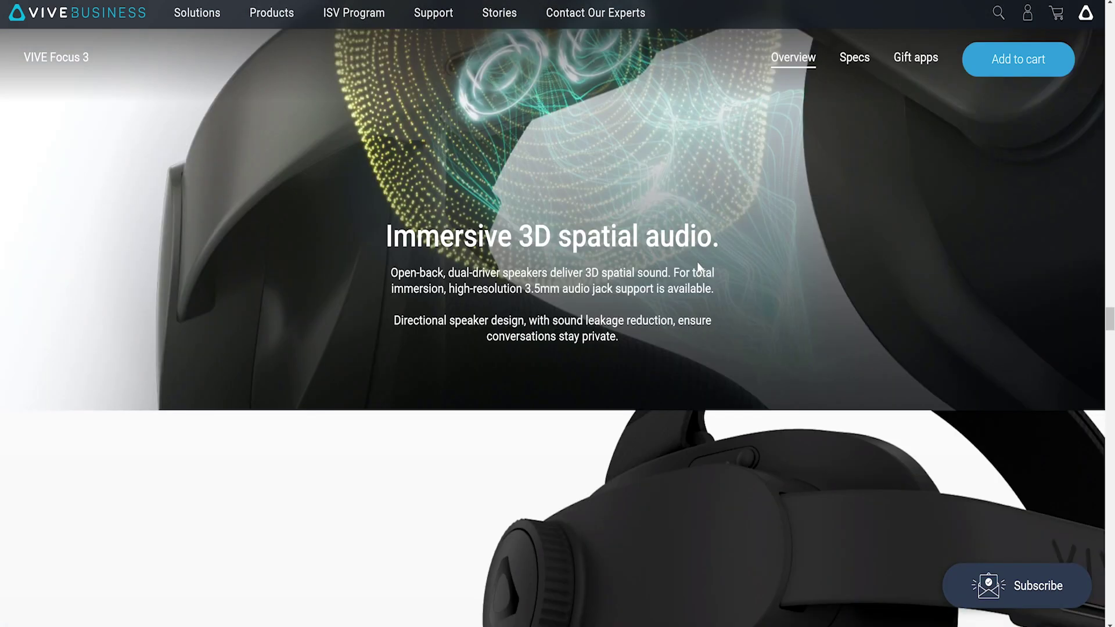
scroll(698, 266, "down", 5)
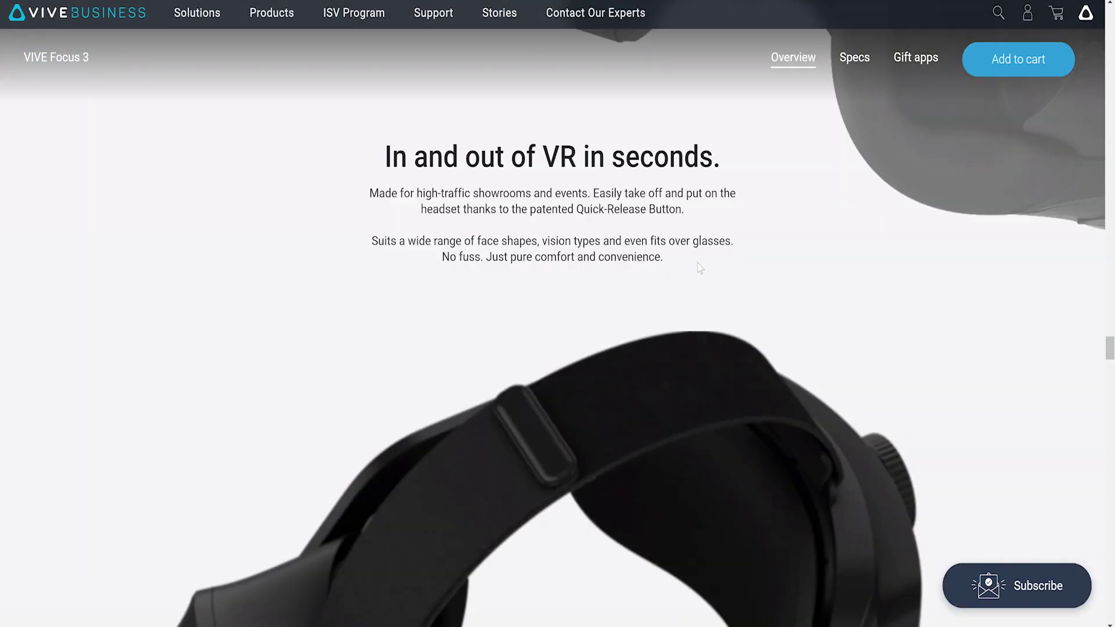
scroll(699, 265, "down", 5)
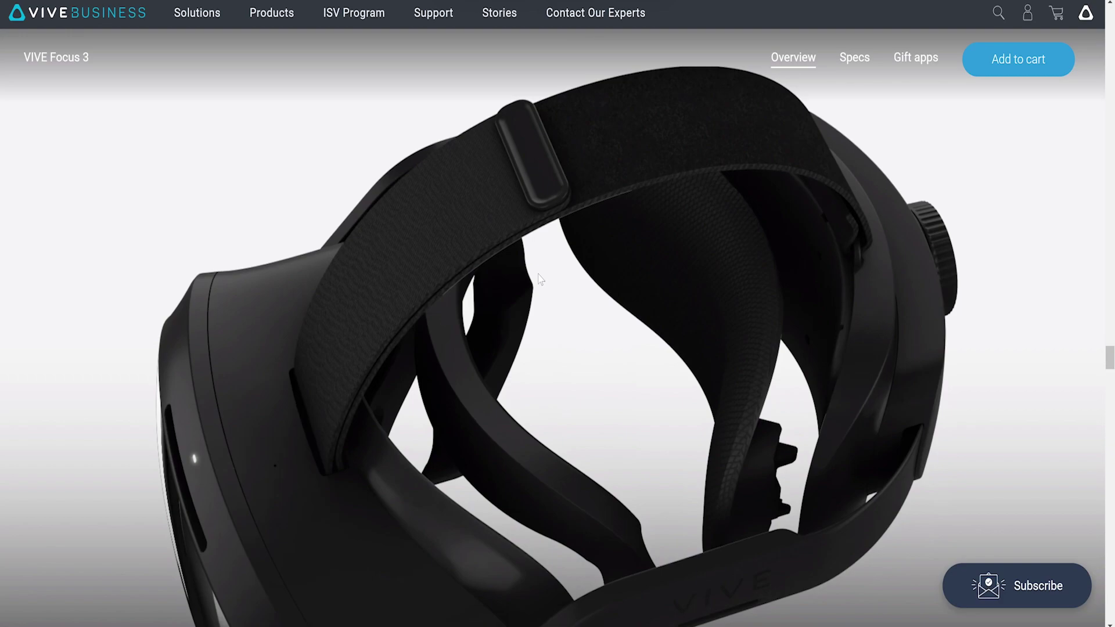
scroll(748, 365, "down", 10)
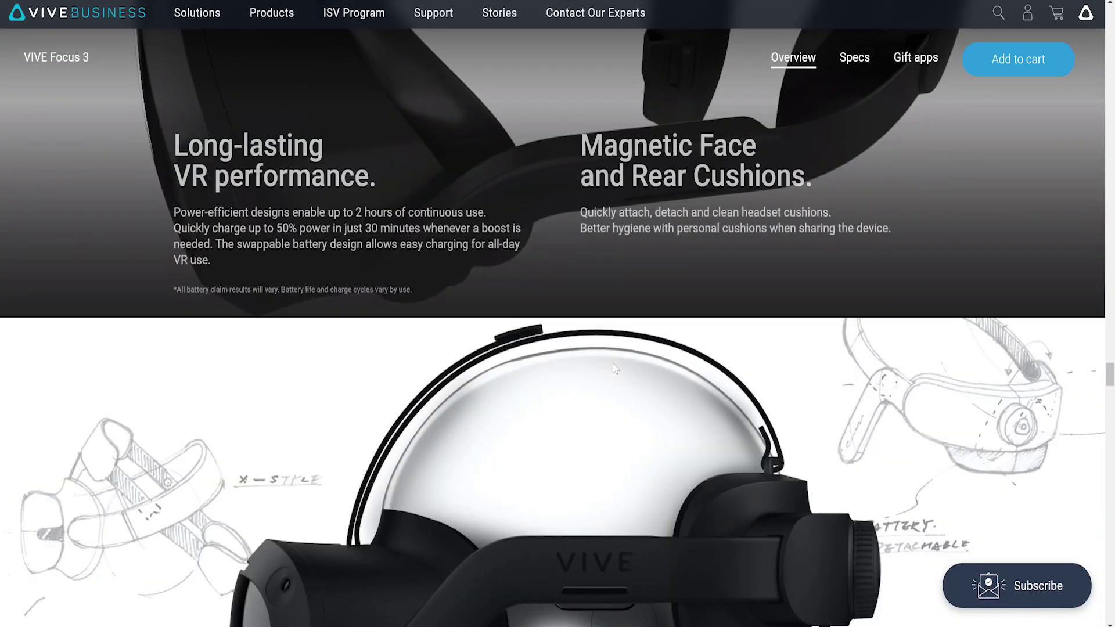
scroll(521, 207, "up", 1)
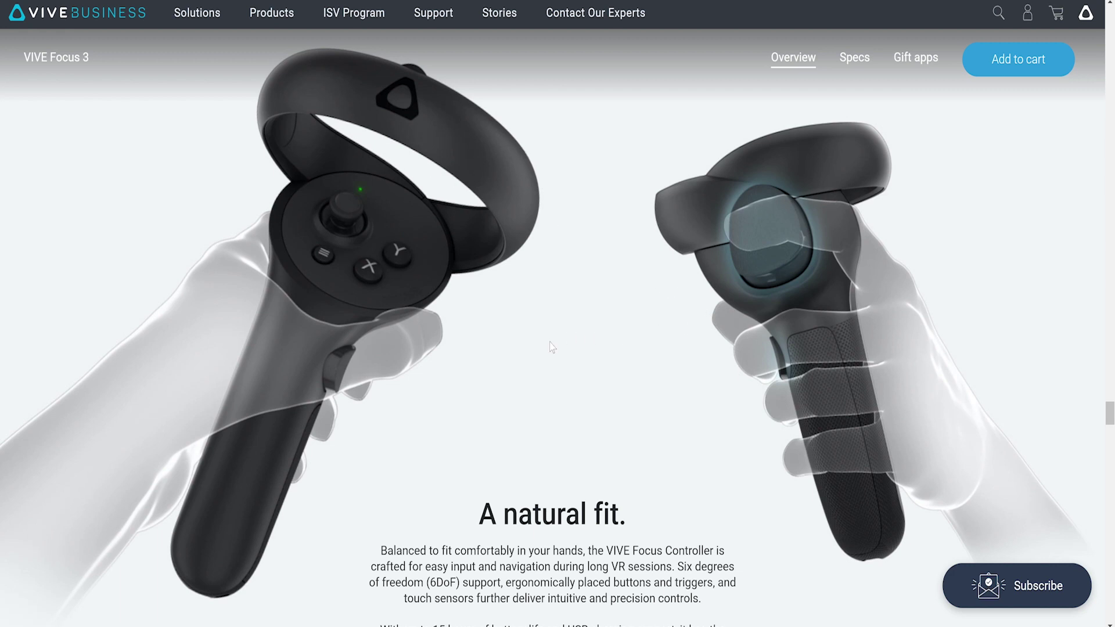
scroll(552, 348, "down", 5)
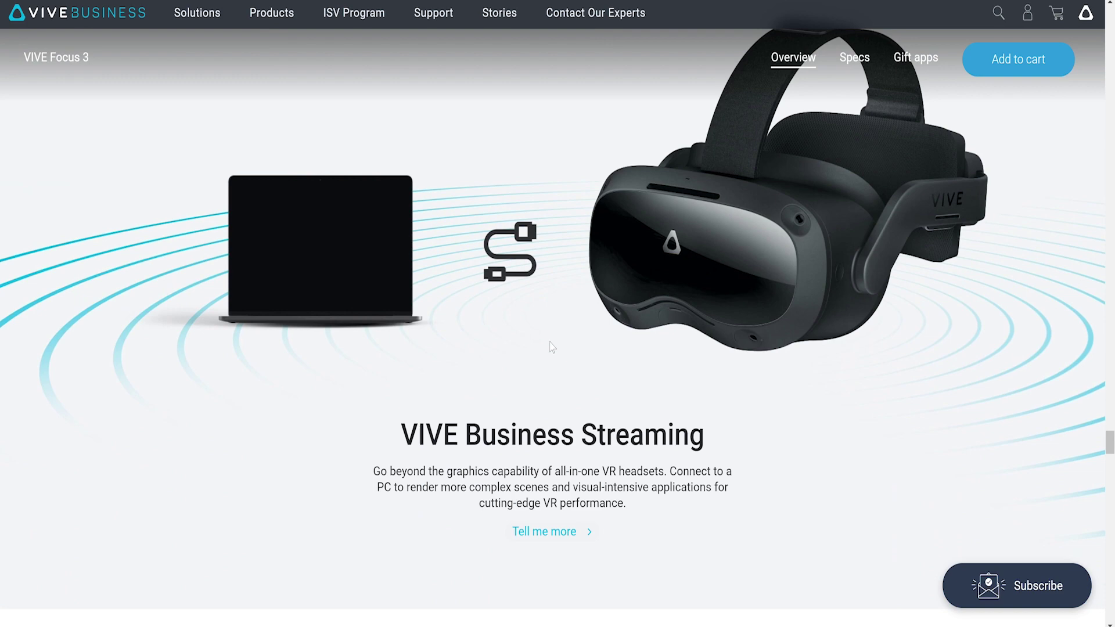
scroll(551, 481, "down", 6)
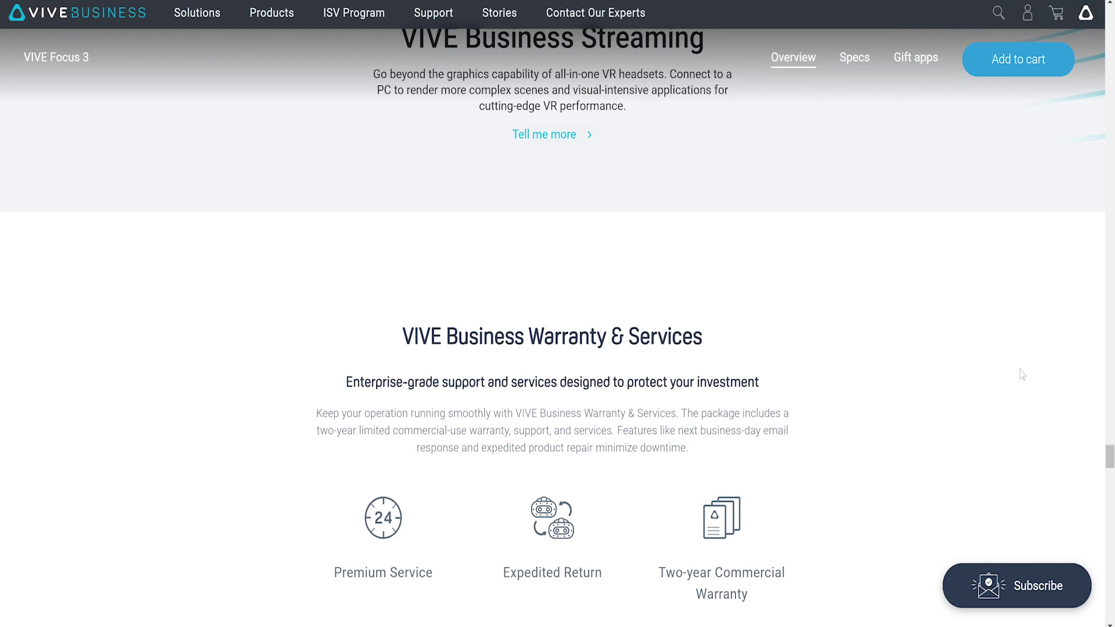
scroll(1045, 418, "up", 2)
scroll(737, 372, "down", 15)
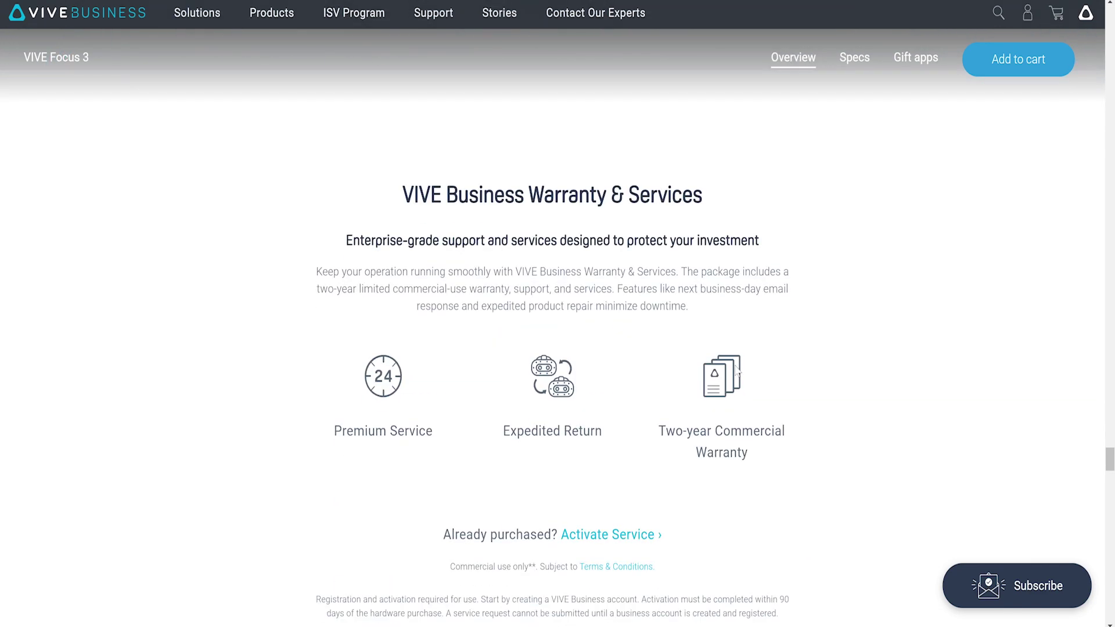
scroll(737, 372, "down", 6)
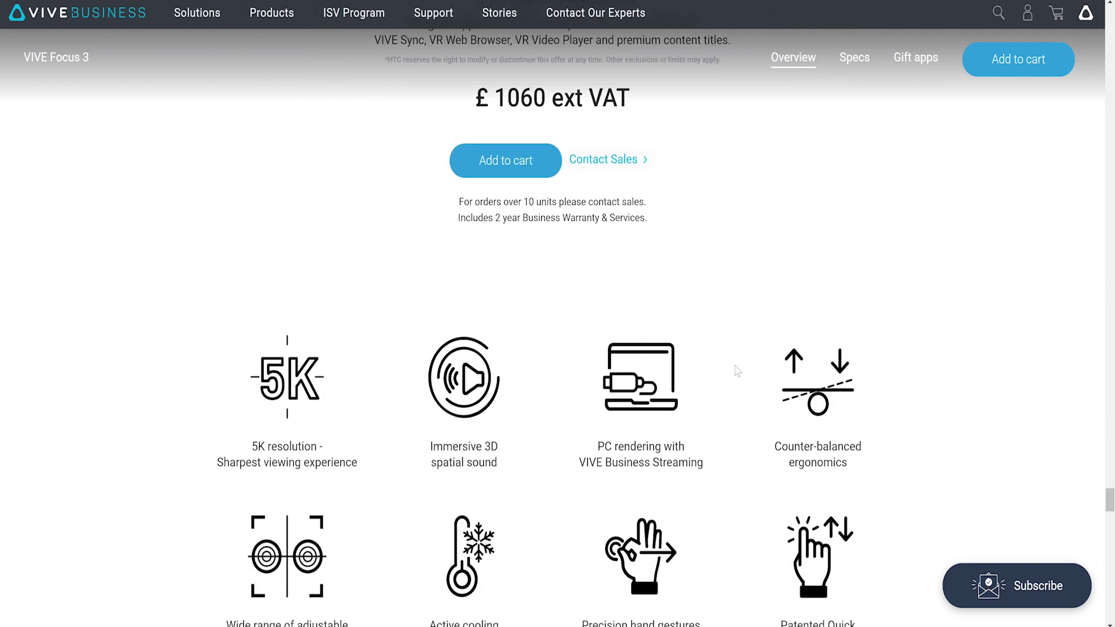
scroll(737, 372, "down", 6)
- Bring up Unity's XR Plug-in Management project settings for the Focus3 project
left_click(1037, 72)
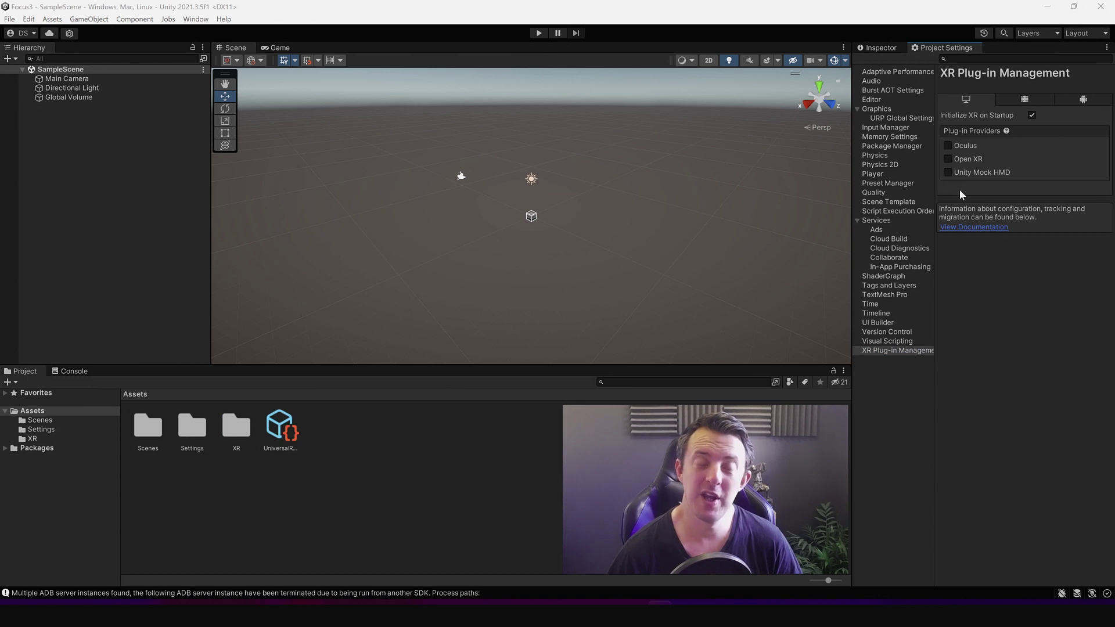
- Enable OpenXR as the plug-in provider, accepting the new input system backends and closing validation
left_click(950, 158)
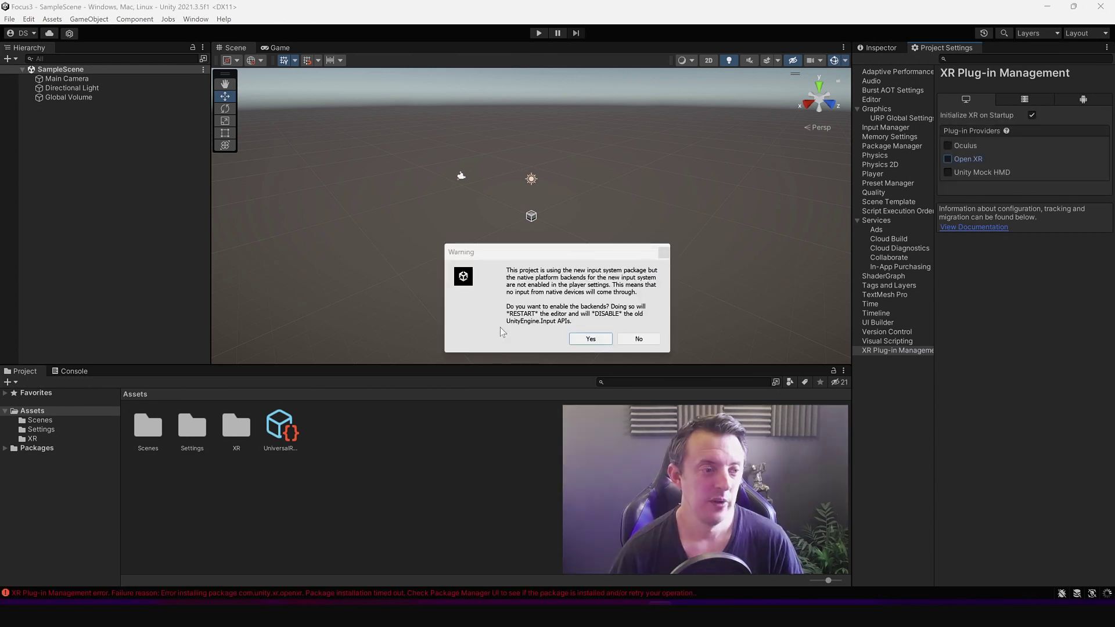
left_click(587, 341)
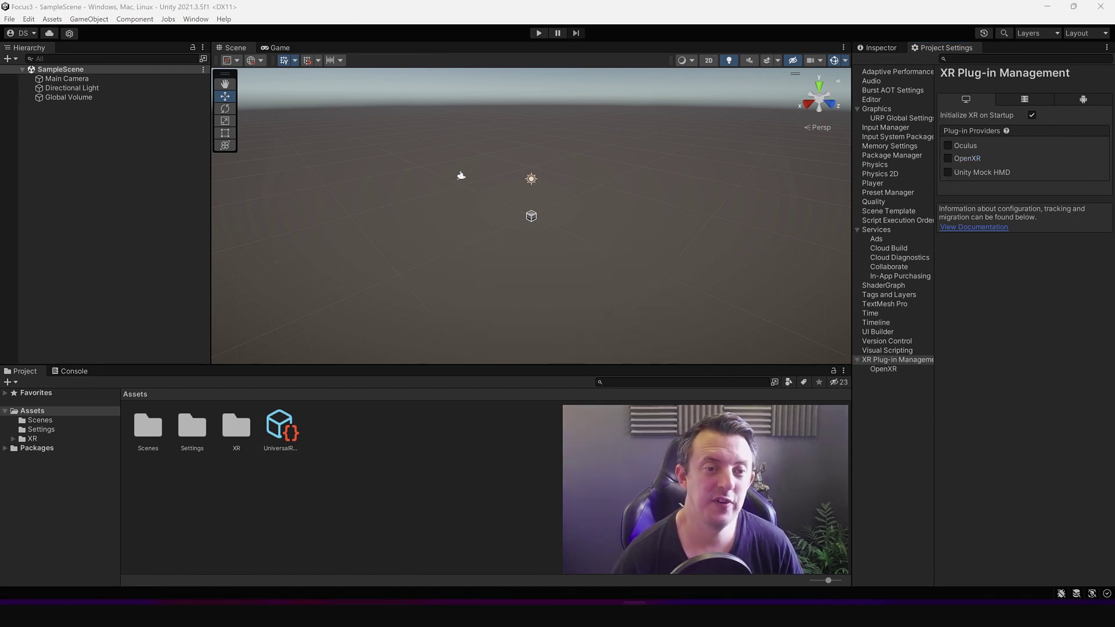
left_click(949, 158)
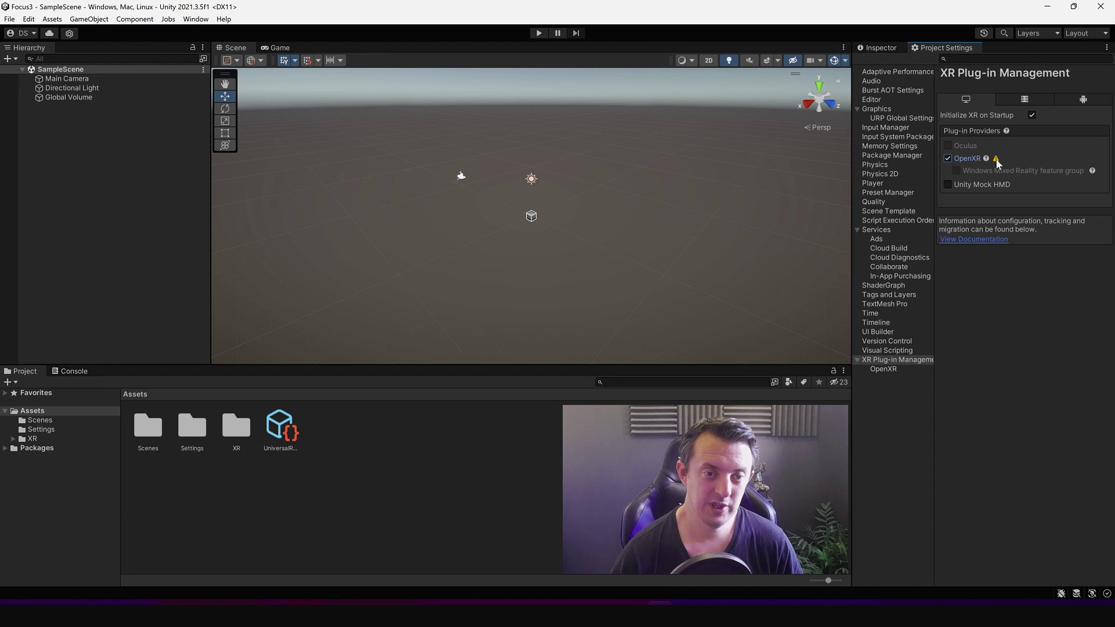
left_click(996, 159)
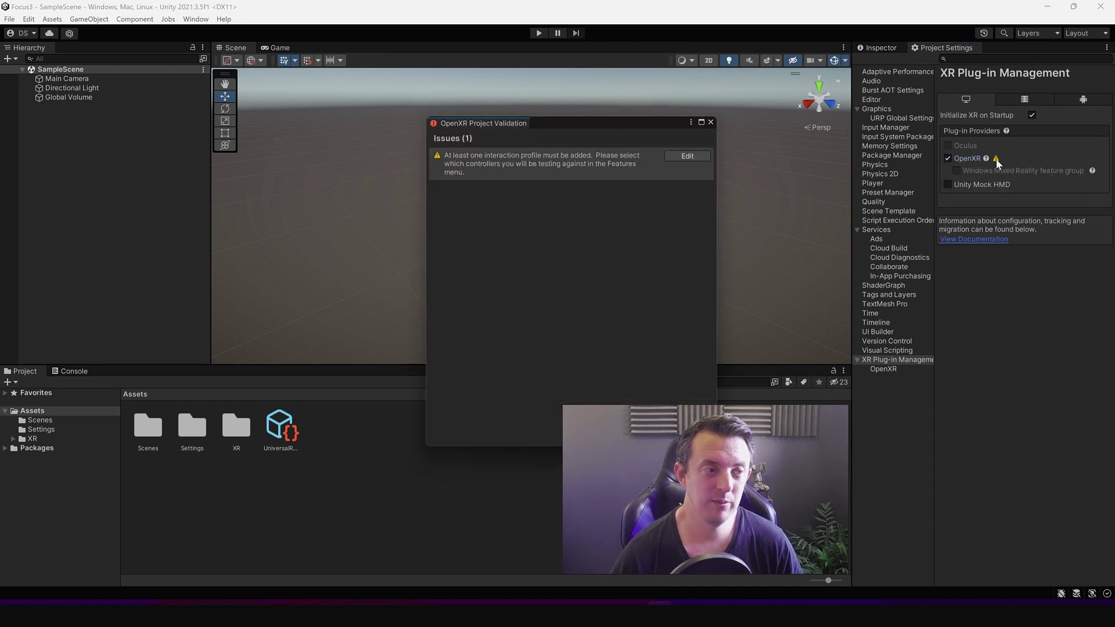
left_click_drag(559, 123, 505, 101)
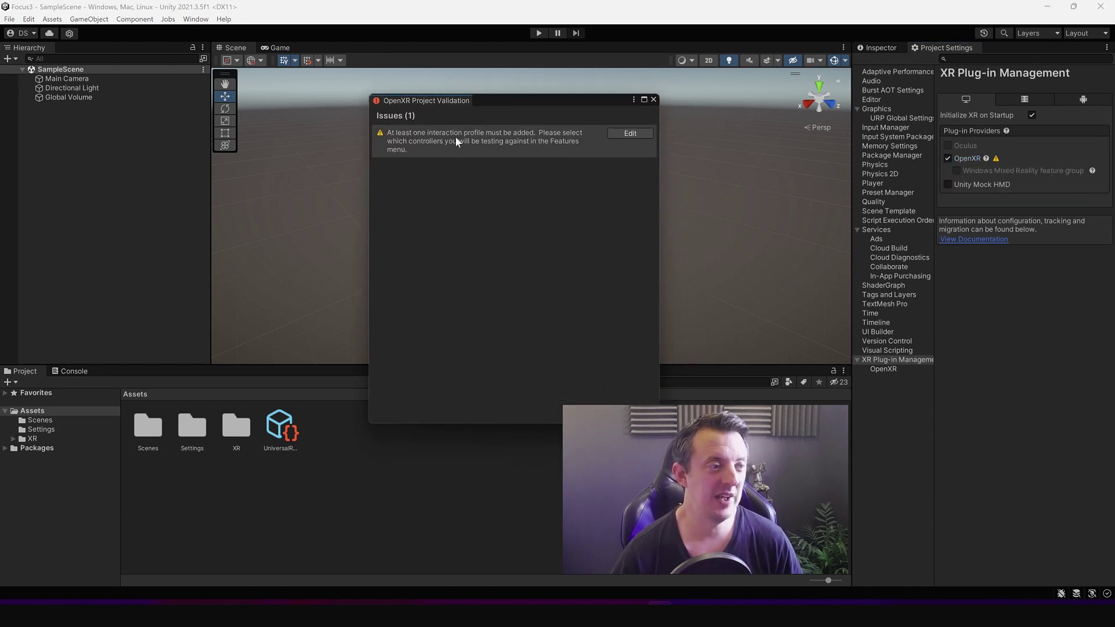
left_click(653, 101)
- Open the OpenXR settings page and check its interaction profile list without adding one
left_click(883, 369)
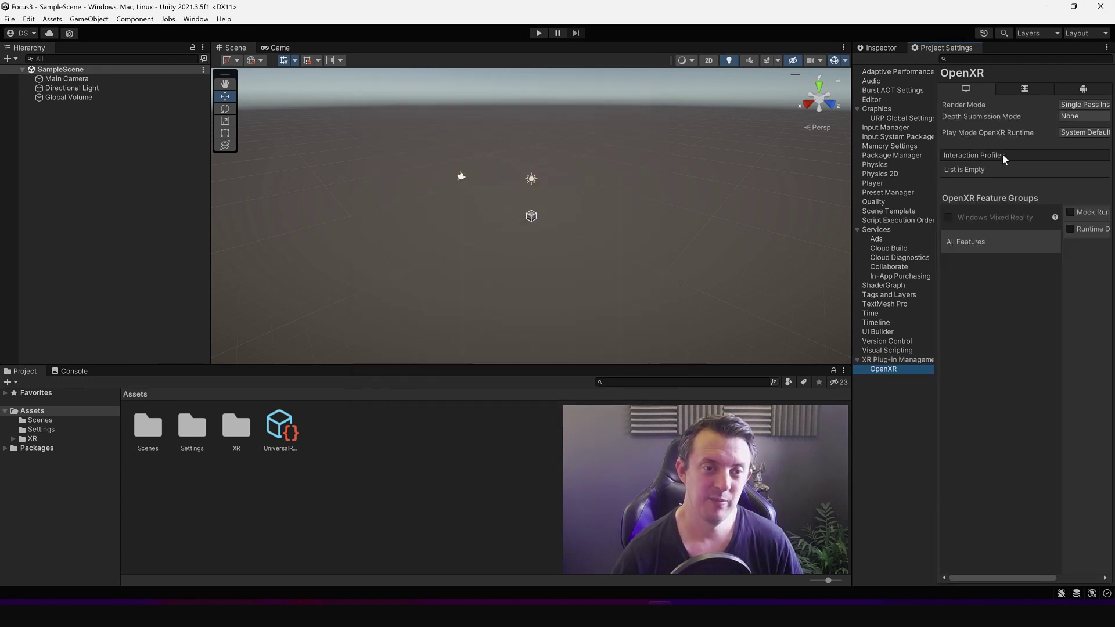
left_click(1106, 182)
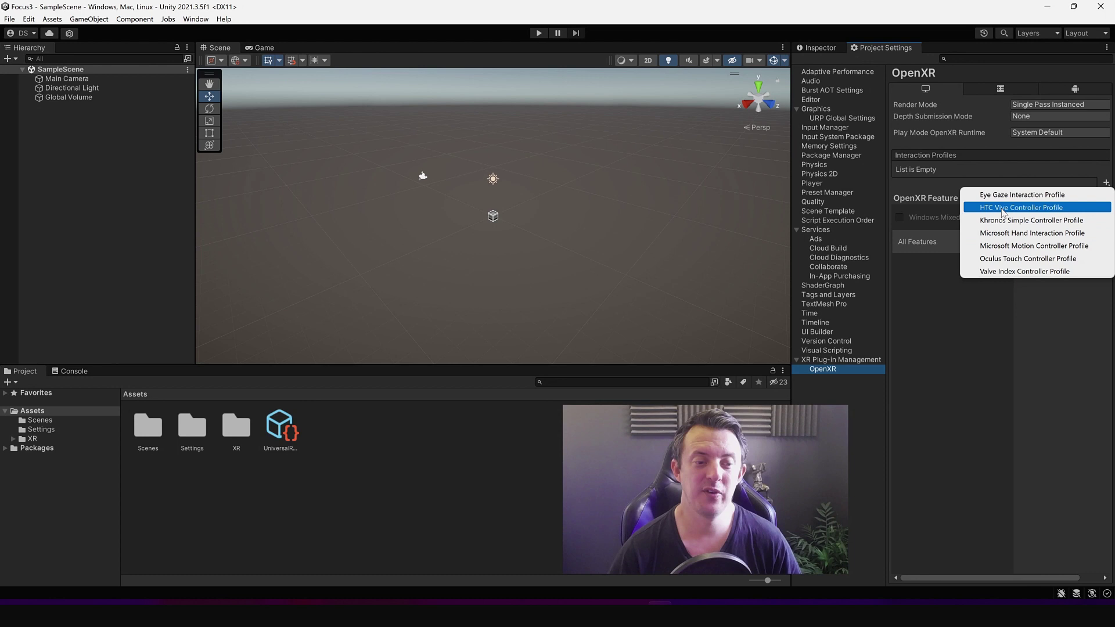
left_click(968, 367)
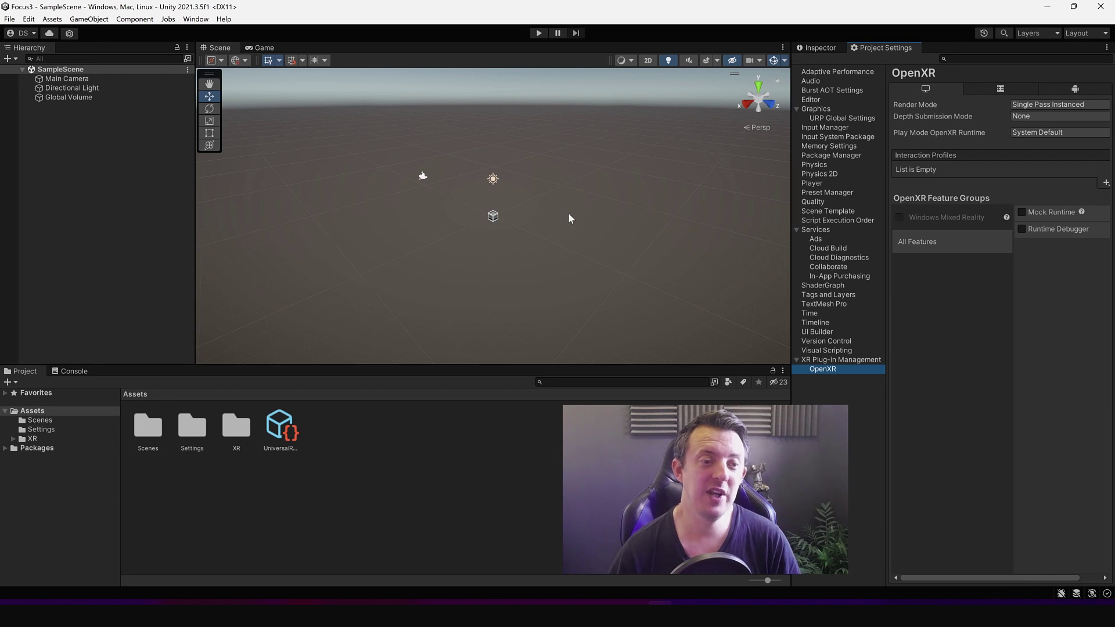
- Open the Package Manager, switch the source to Unity Registry, and scroll through the packages
left_click(195, 19)
left_click(228, 153)
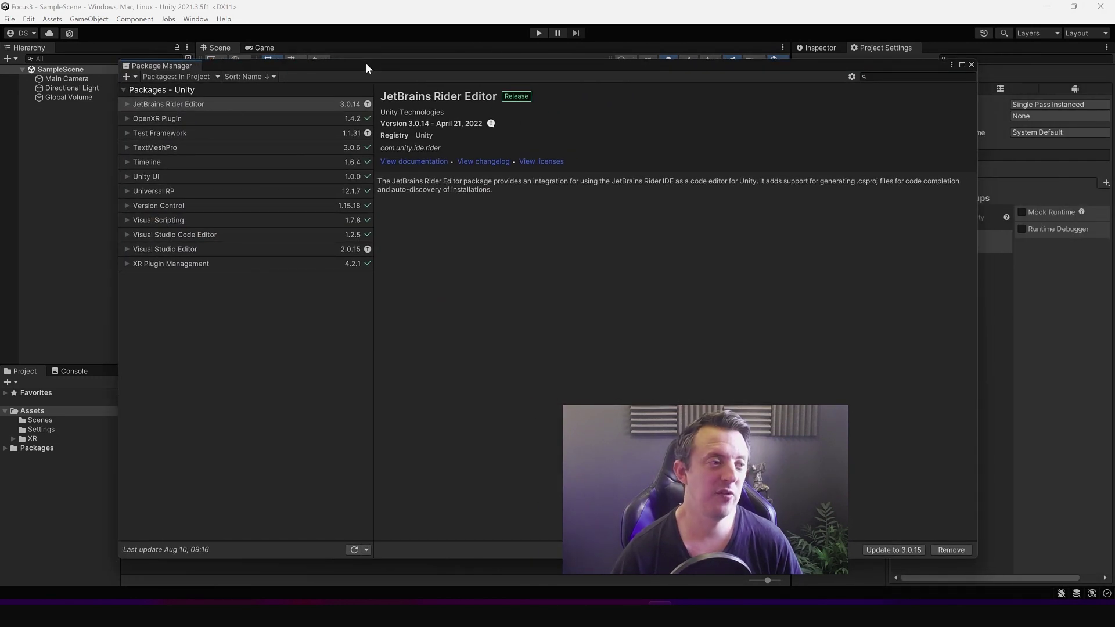
left_click_drag(366, 68, 372, 60)
left_click(196, 68)
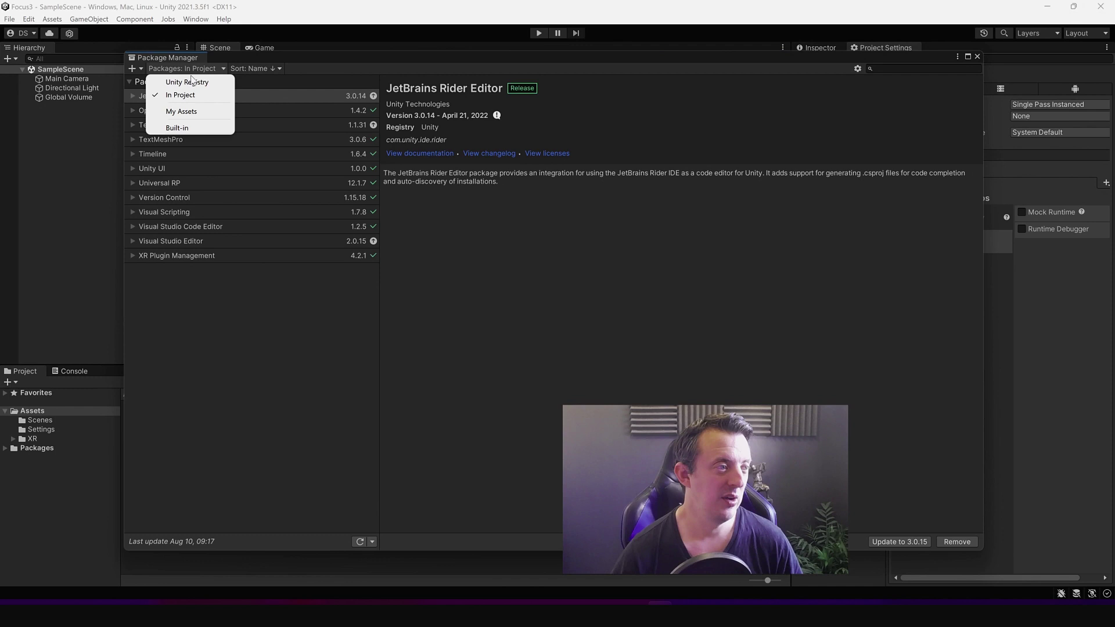
left_click(188, 83)
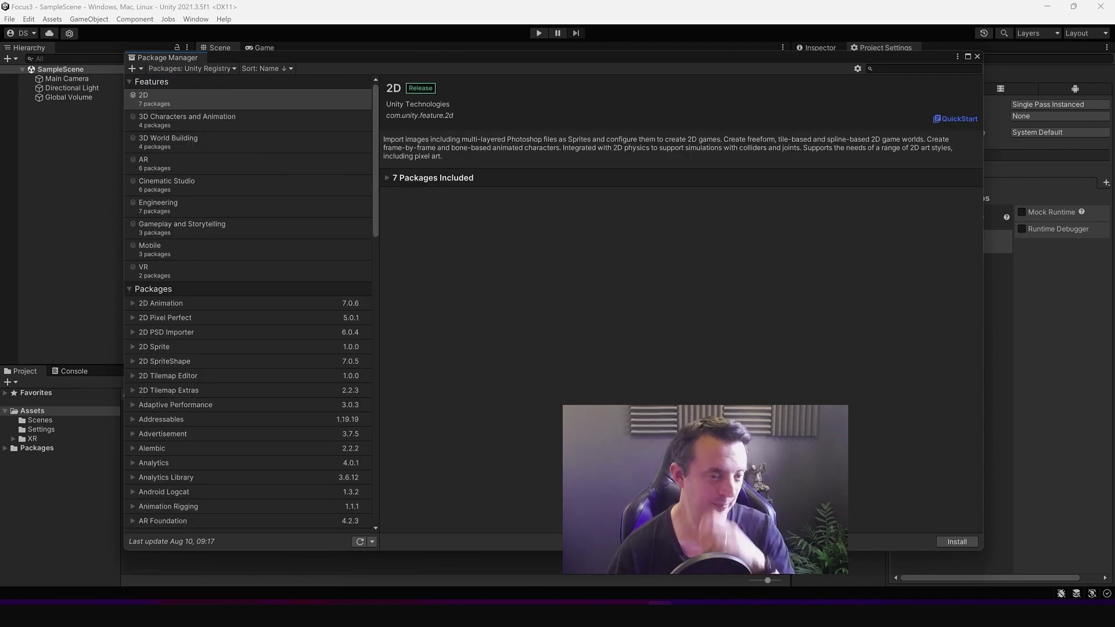
left_click(374, 500)
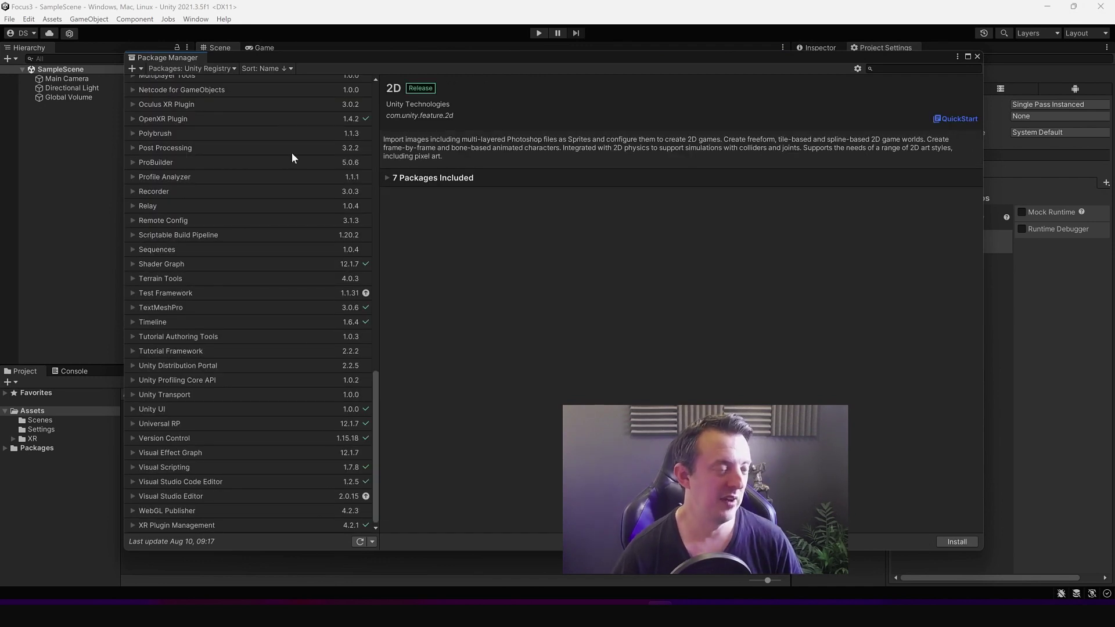
left_click_drag(374, 486, 374, 197)
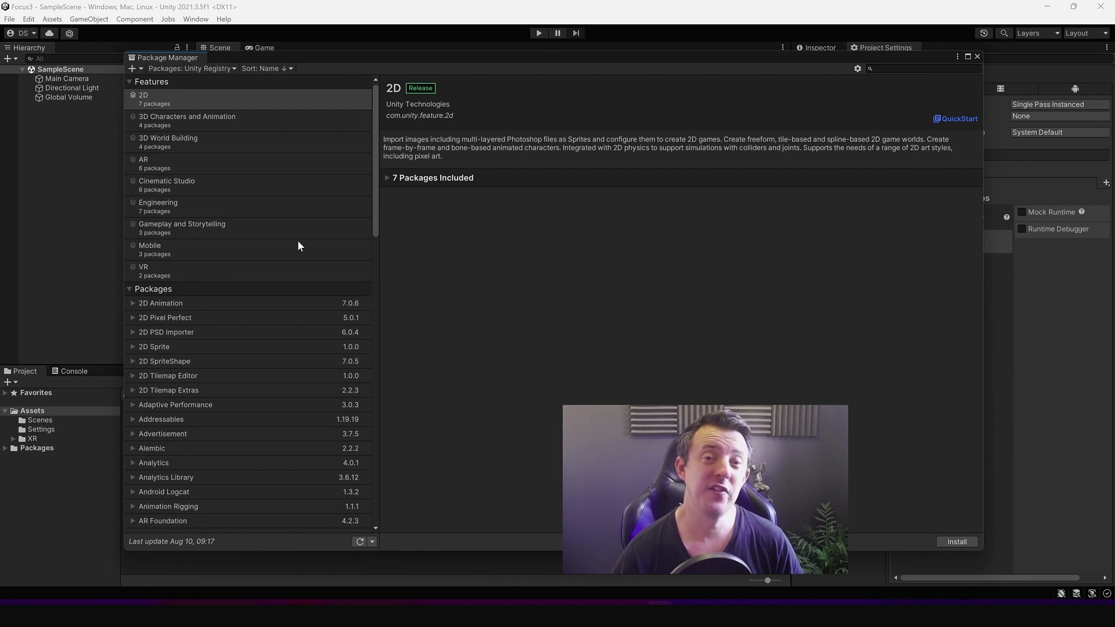
- Close the Package Manager, go to Package Manager project settings, then view the Wave XR guide
left_click(977, 56)
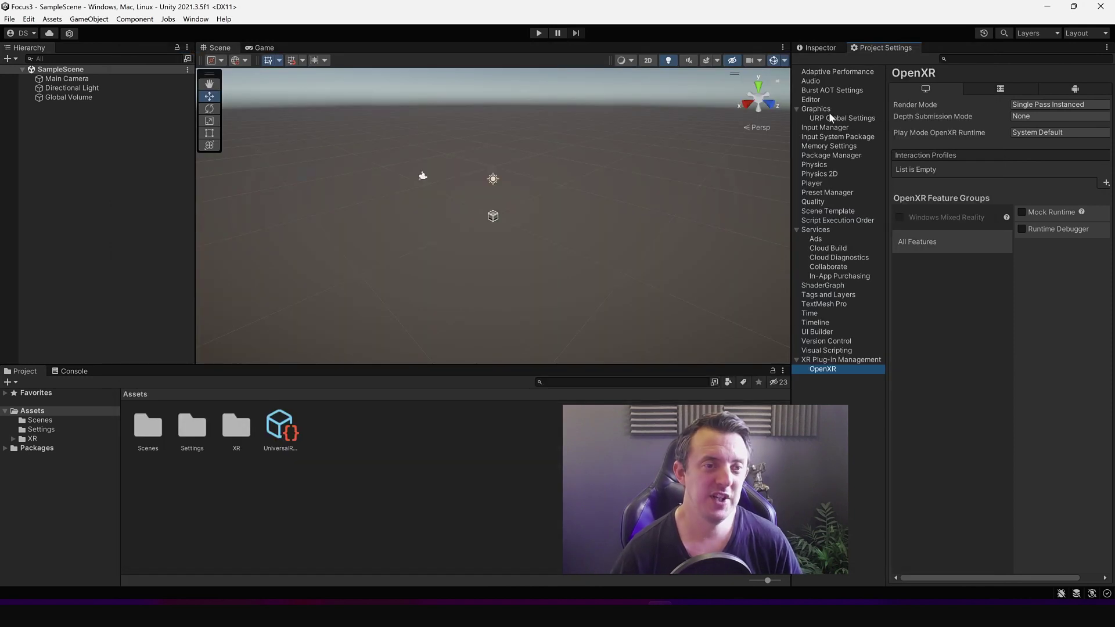
left_click(835, 193)
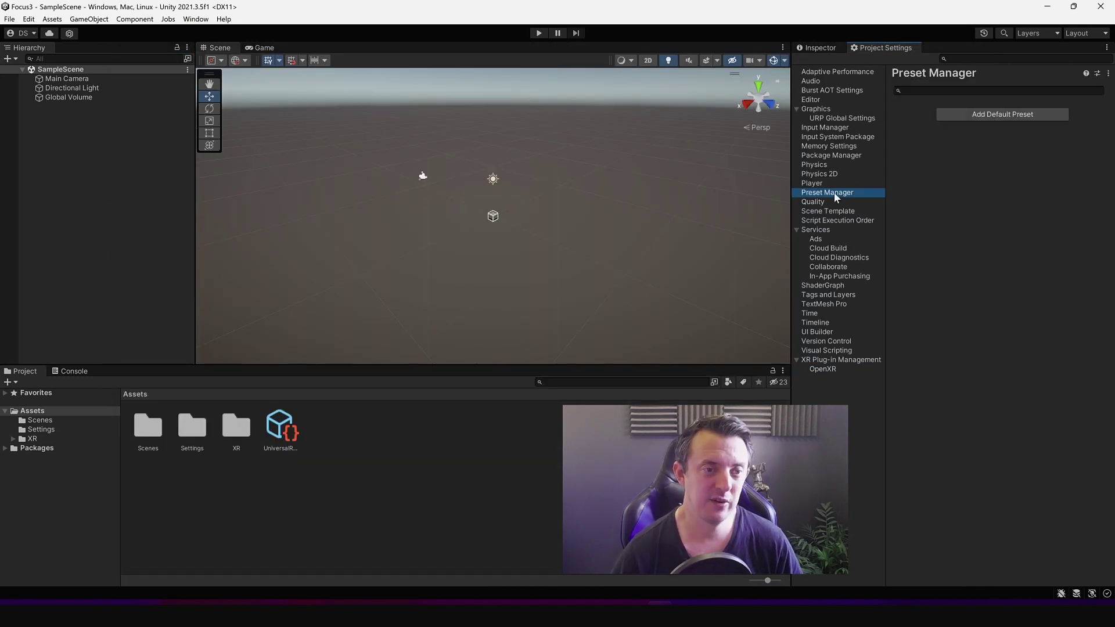
left_click(837, 157)
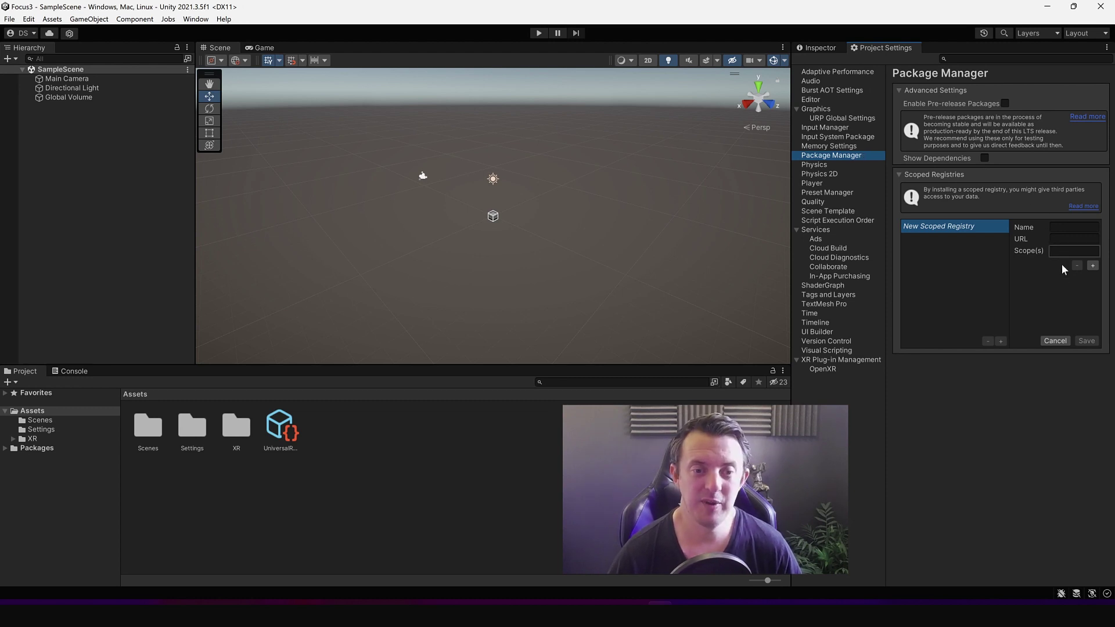
key("alt+Tab")
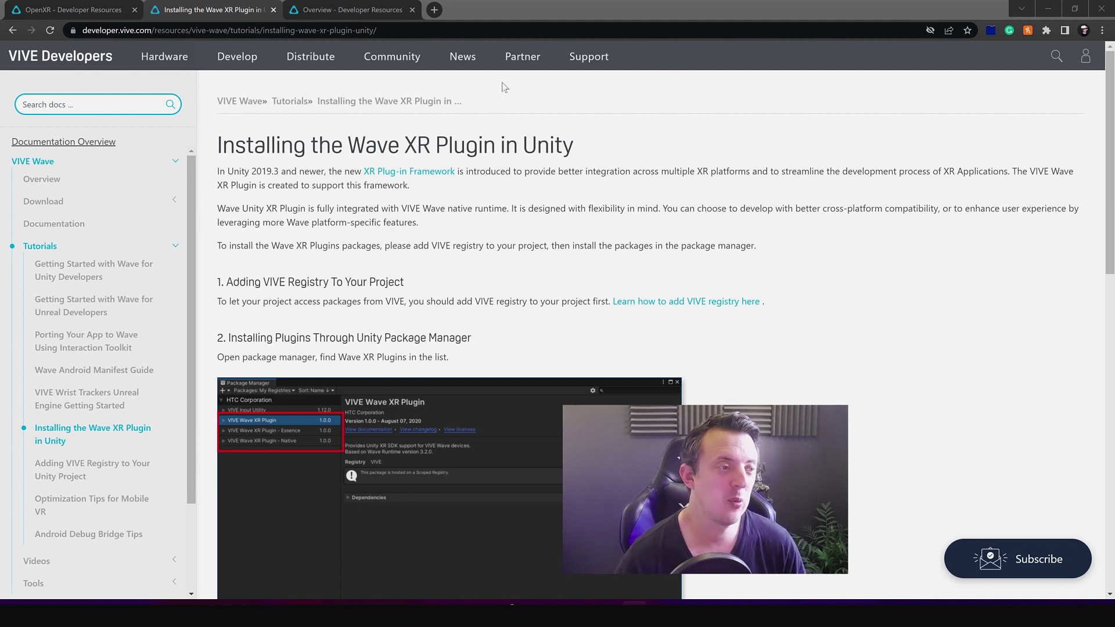
- Open the Adding VIVE Registry guide, select its registry values, and name the scoped registry VIVE
scroll(505, 255, "down", 2)
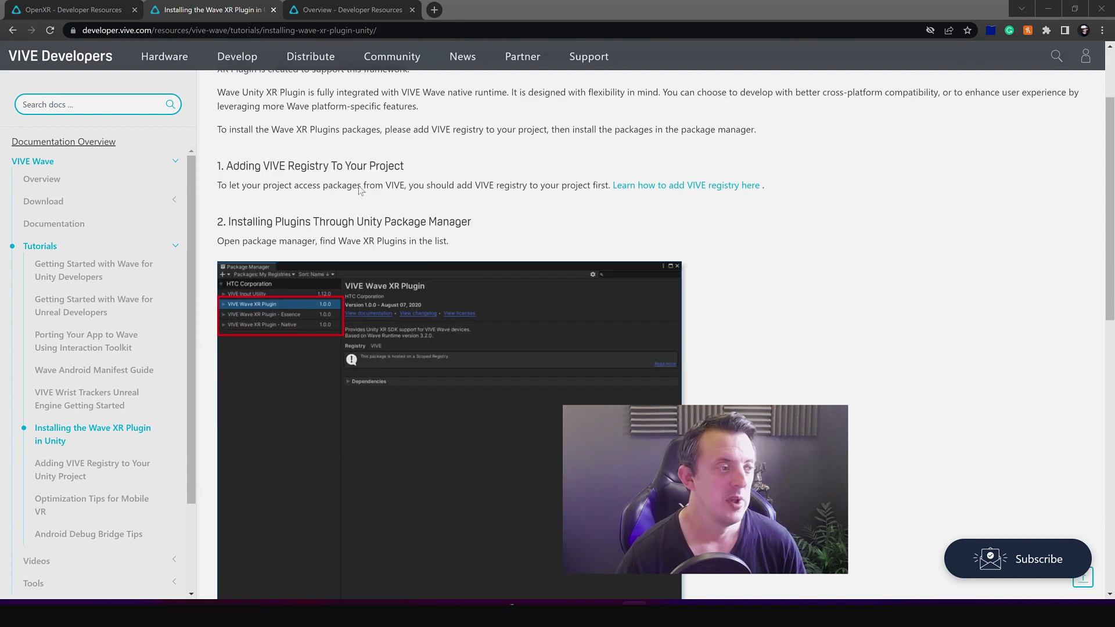
left_click(708, 187)
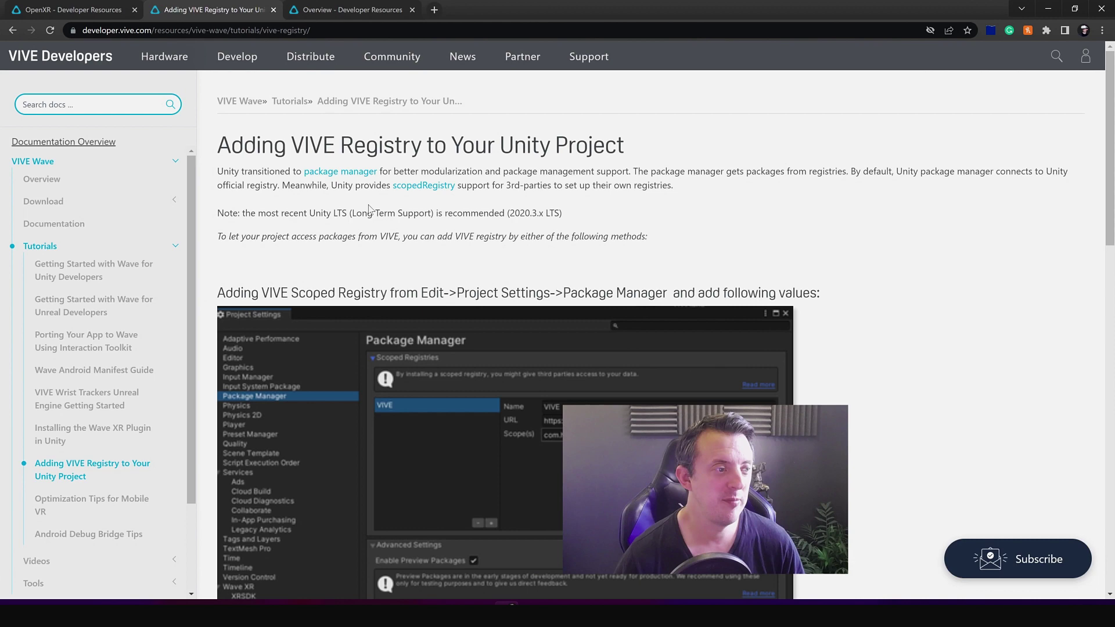
scroll(503, 356, "down", 7)
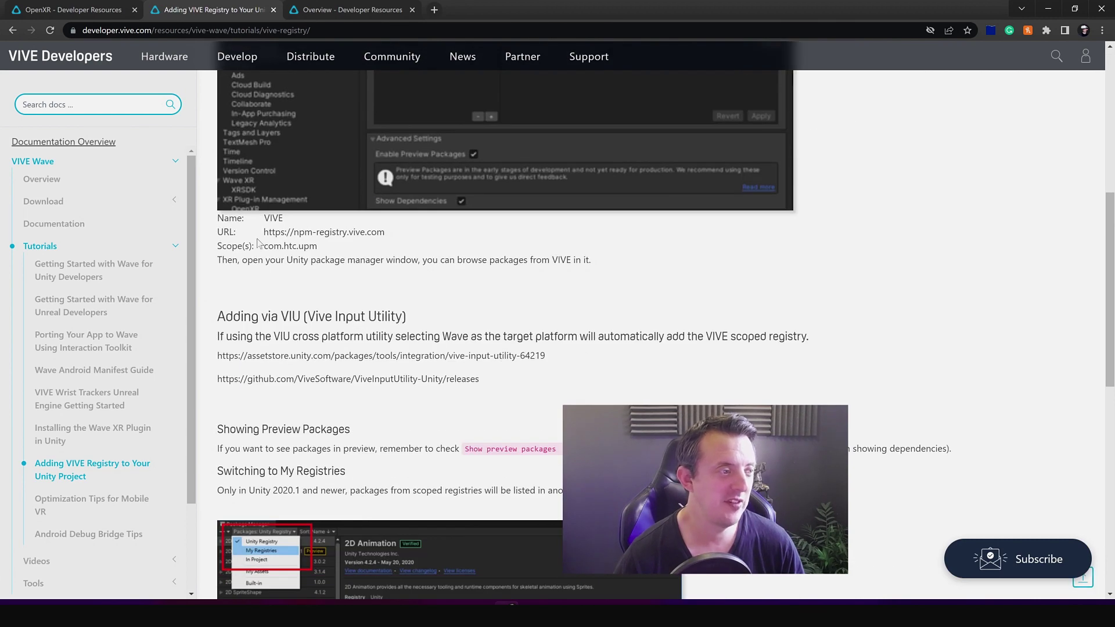
left_click_drag(215, 219, 409, 251)
scroll(495, 376, "up", 3)
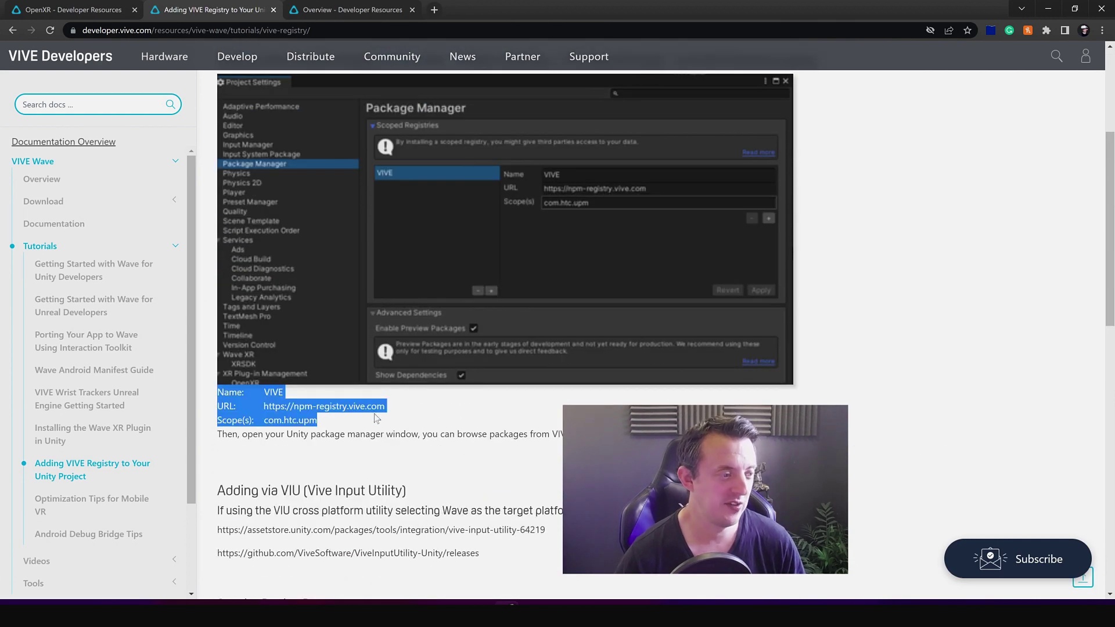
key("alt+Tab")
type("VIVE")
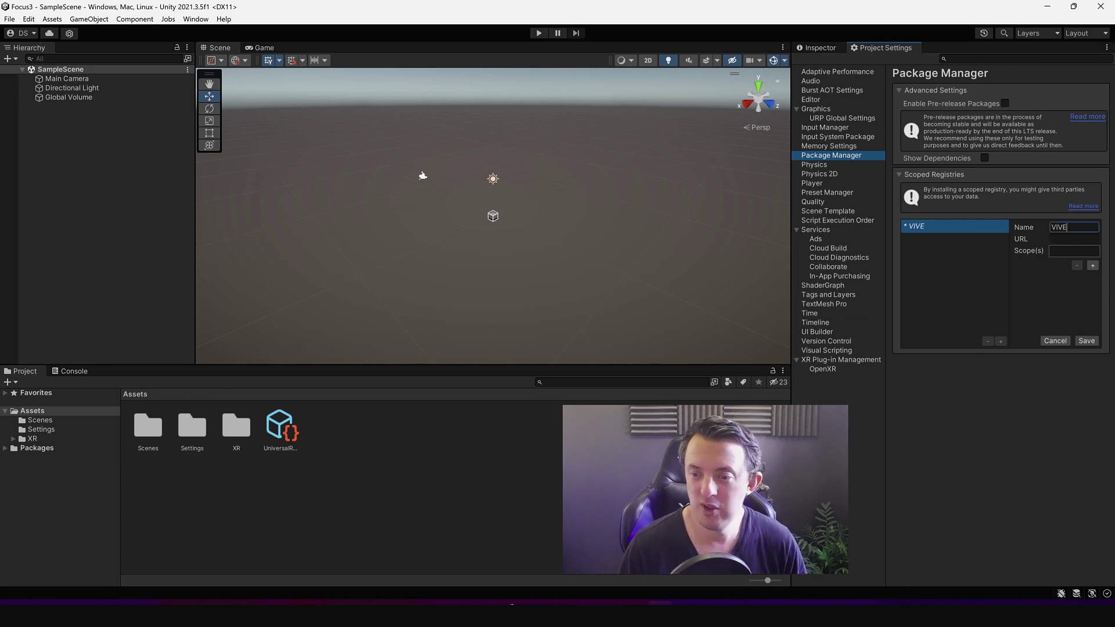
key("alt+Tab")
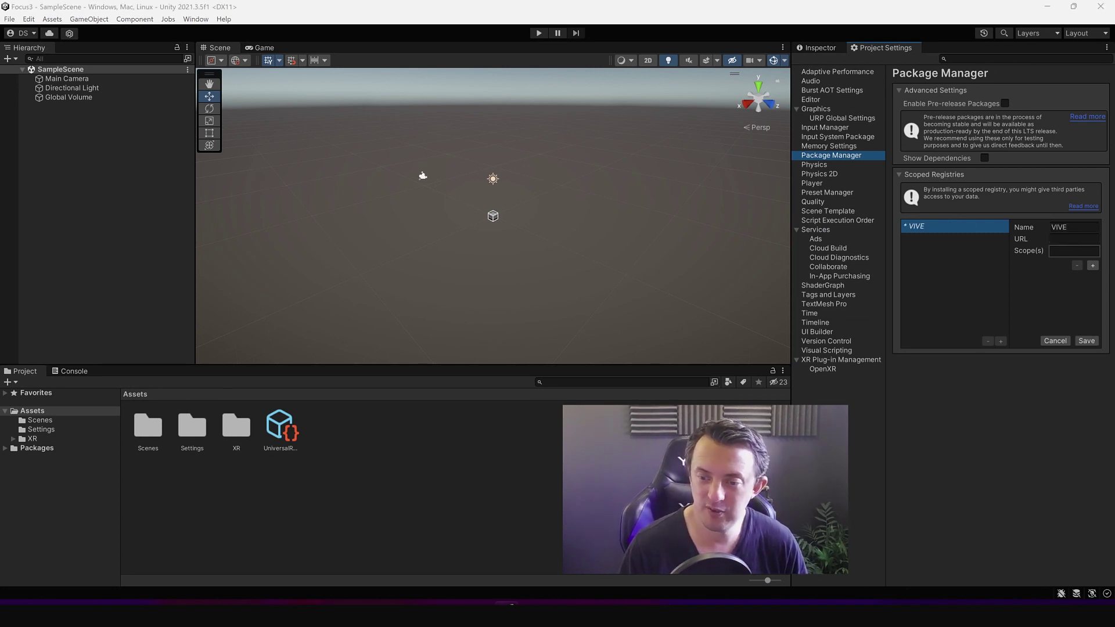
left_click(1081, 237)
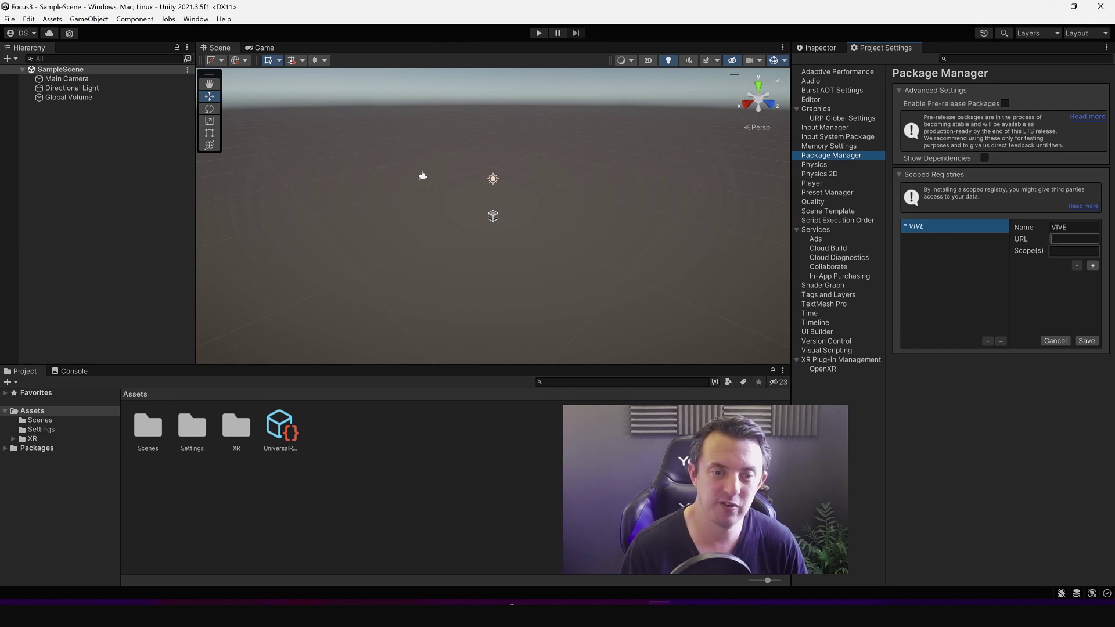
key("ctrl+v")
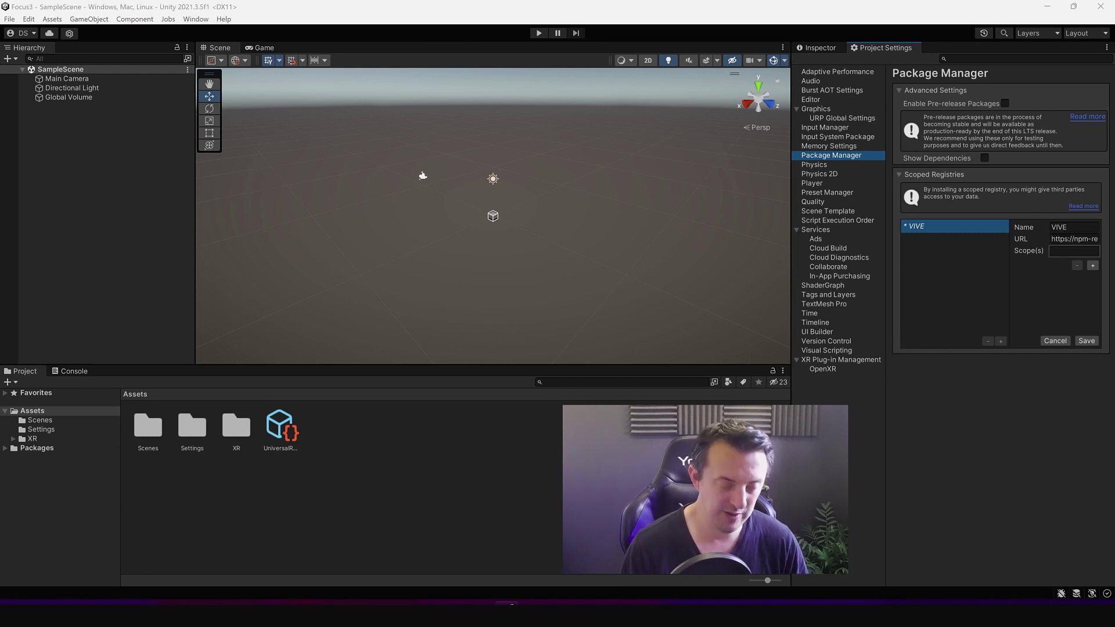
left_click(1075, 251)
type("com.htc.upm")
mouse_move(791, 236)
left_mouse_down()
mouse_move(664, 237)
mouse_move(811, 236)
left_mouse_up()
left_click(1086, 348)
- Open the Package Manager showing packages from My Registries
left_click(195, 19)
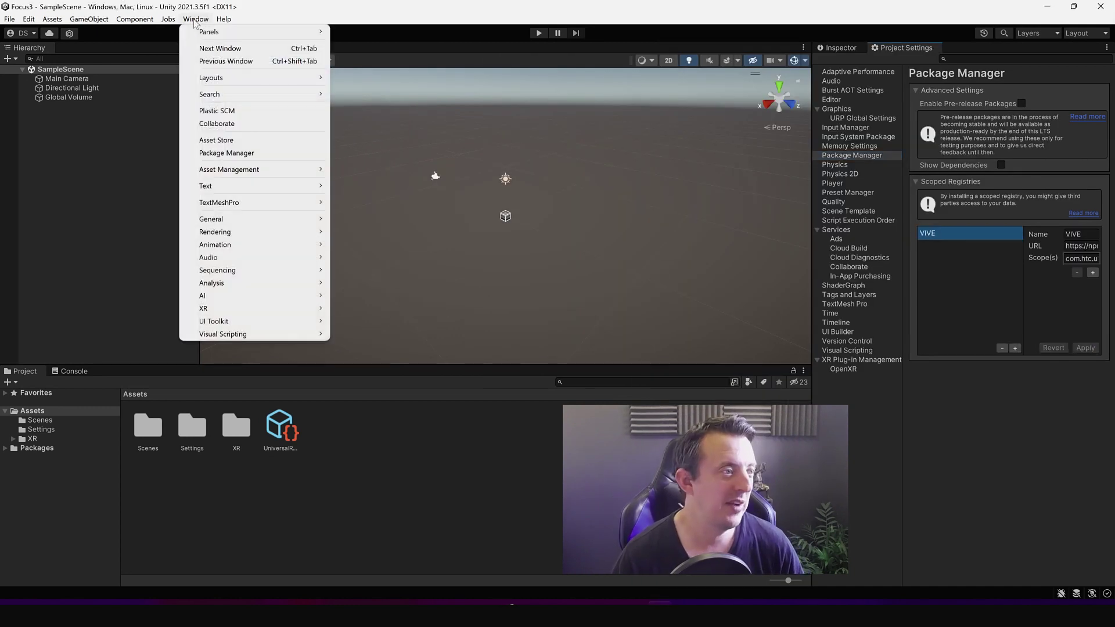
left_click(226, 153)
left_click(183, 65)
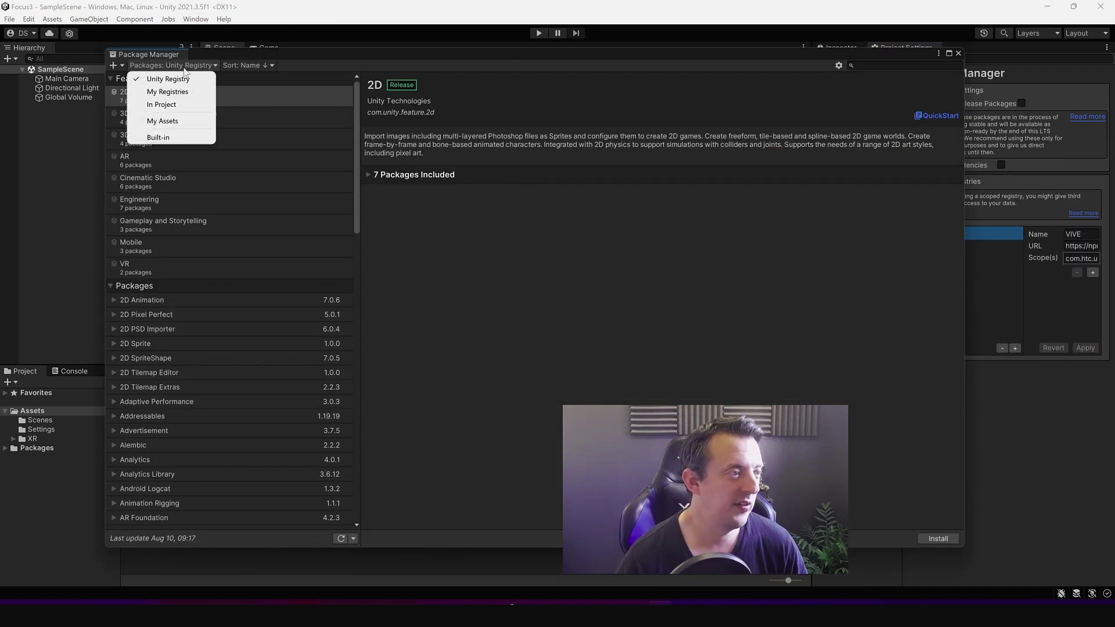
left_click(175, 93)
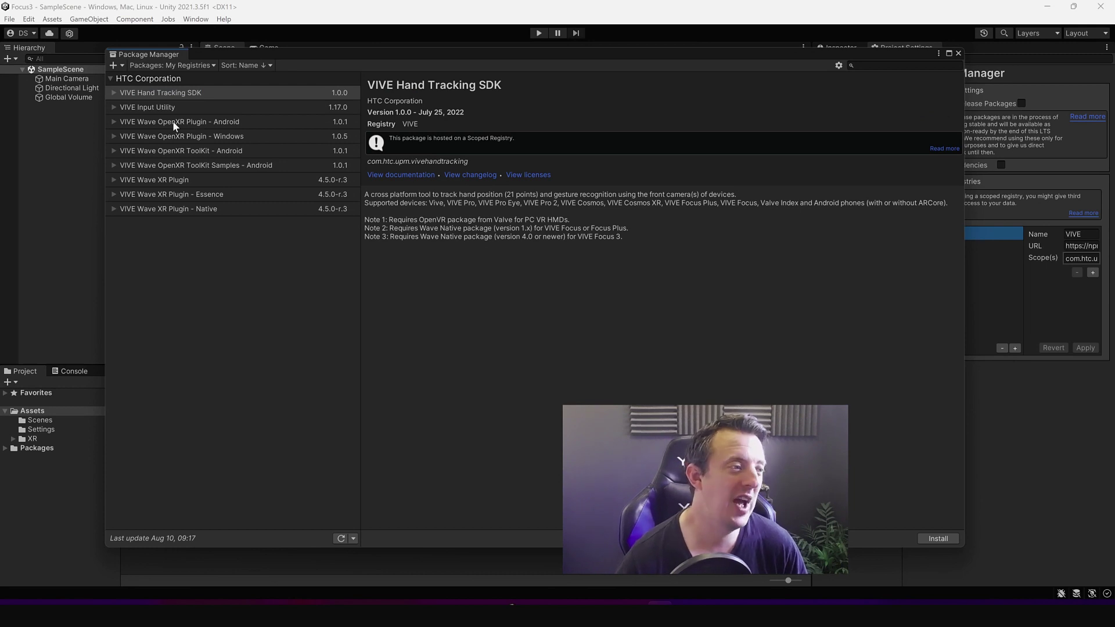
- Install VIVE Wave OpenXR Plugin - Android and VIVE Wave XR Plugin
left_click(141, 122)
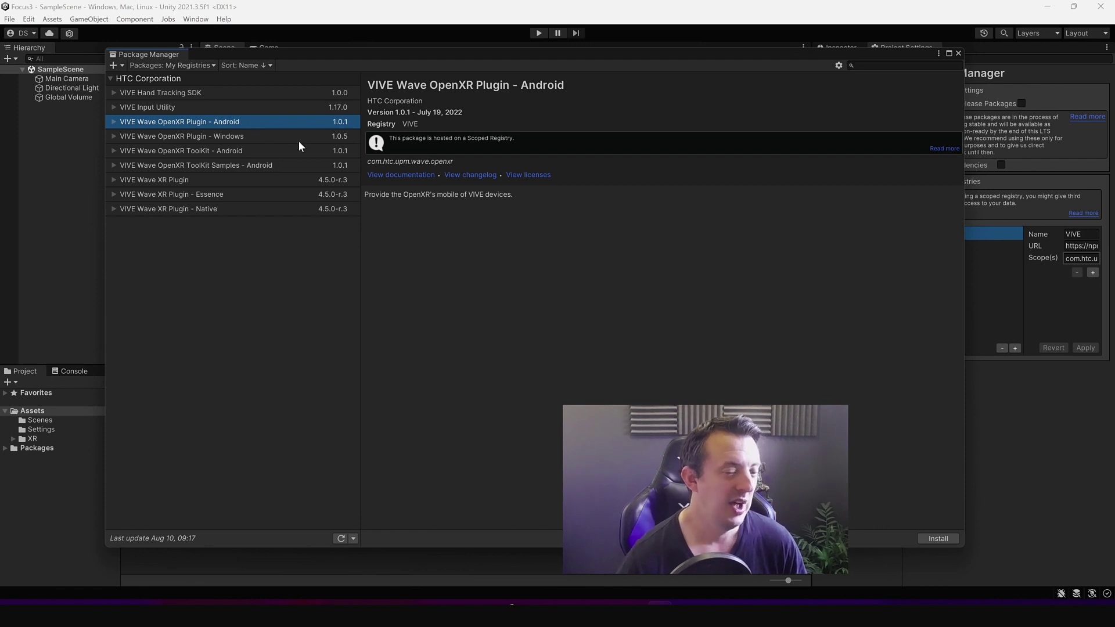
left_click(946, 539)
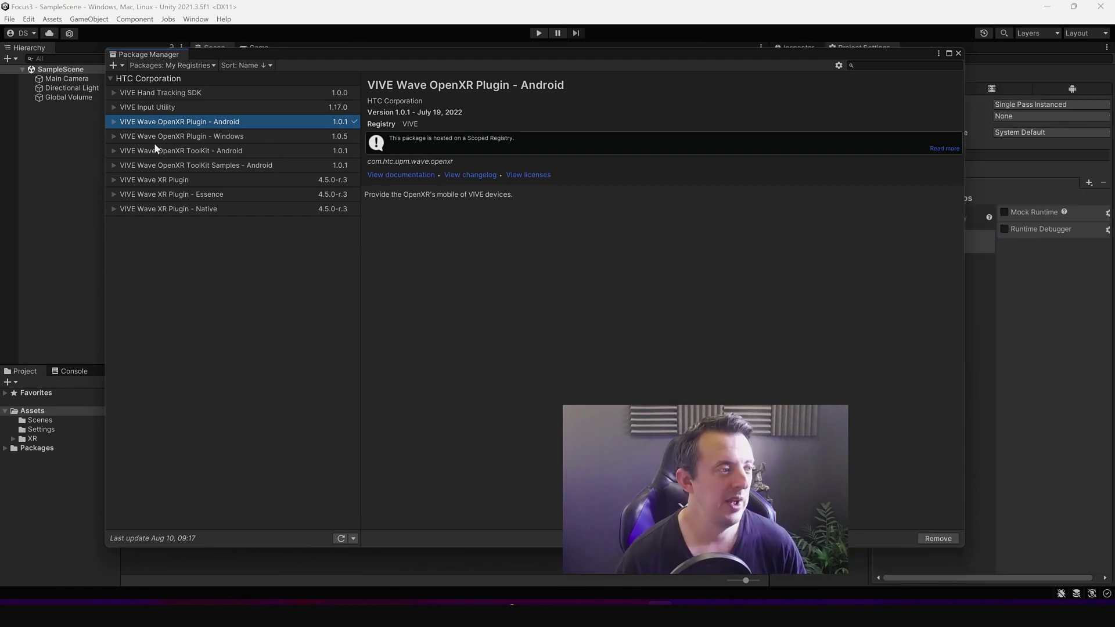
left_click(191, 180)
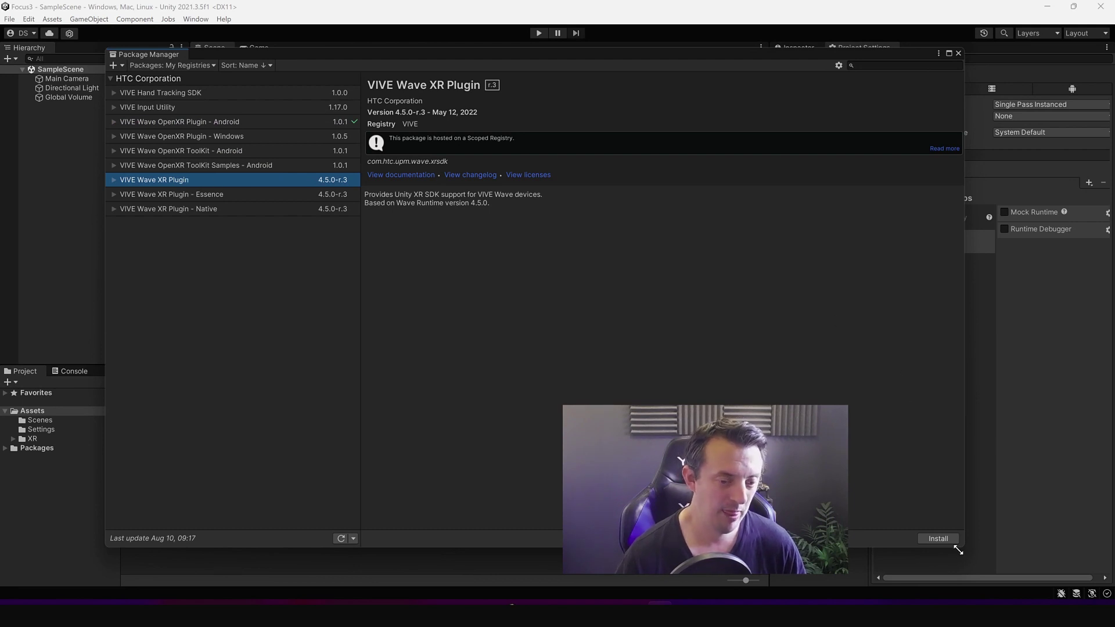
left_click(938, 539)
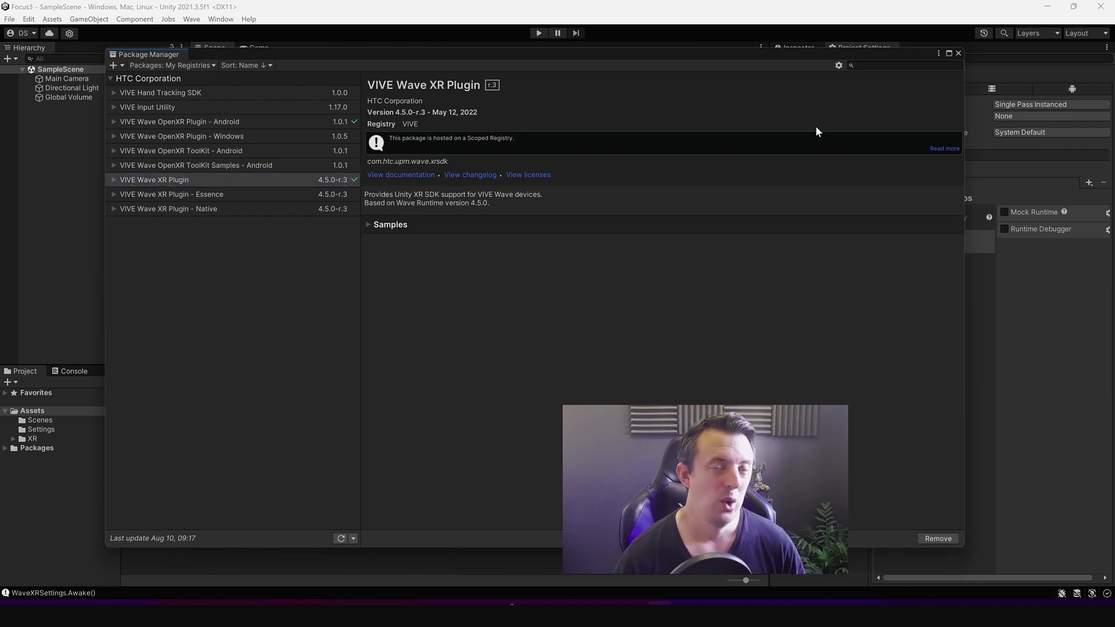
- In Android OpenXR settings, add the VIVE Focus 3 Controller Interaction profile and enable VIVE Focus 3 Support
left_click(958, 53)
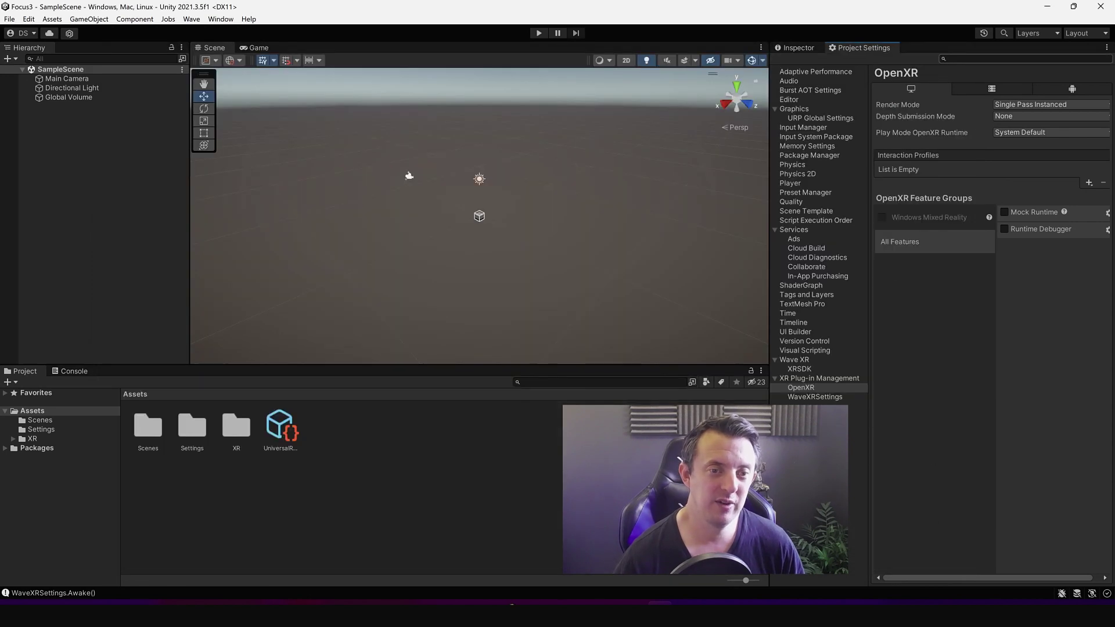
left_click(813, 379)
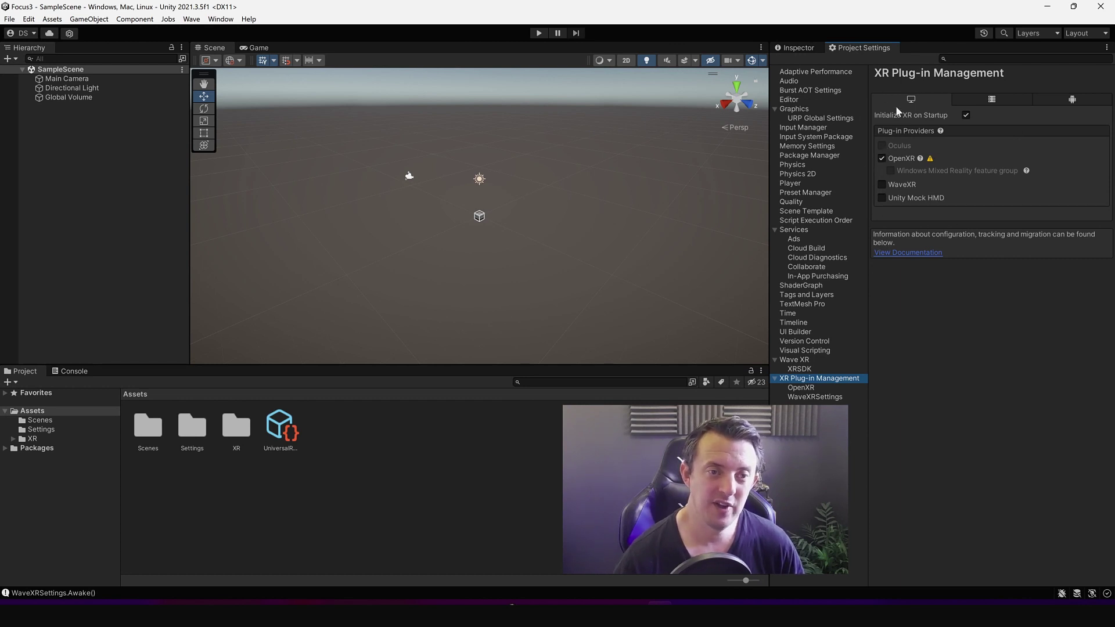
left_click(1064, 98)
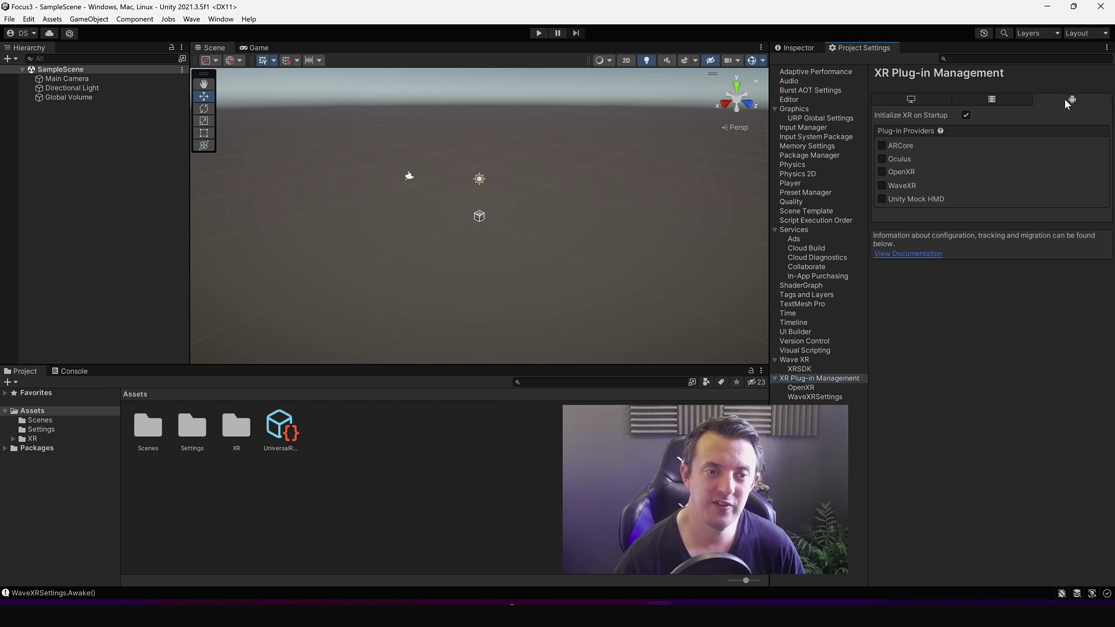
left_click(803, 387)
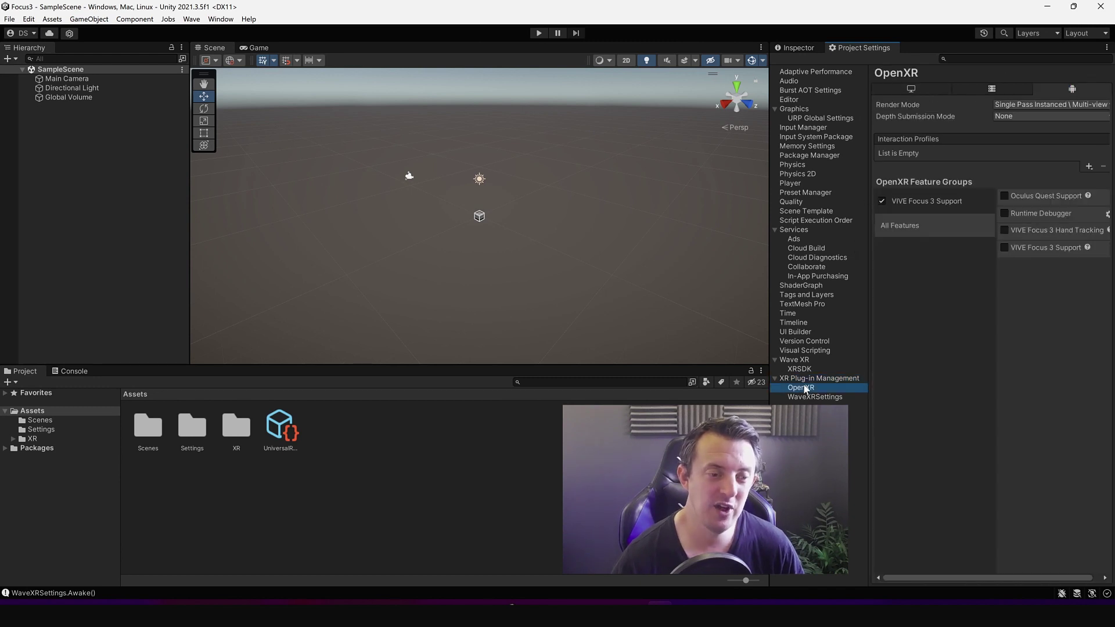
left_click(1089, 166)
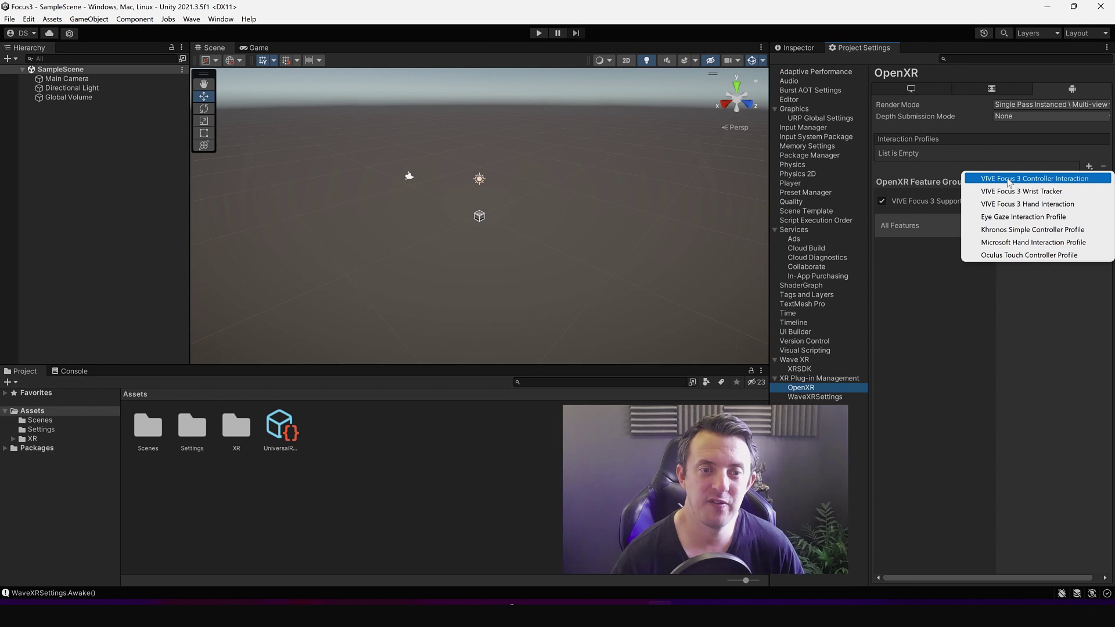
left_click(1032, 180)
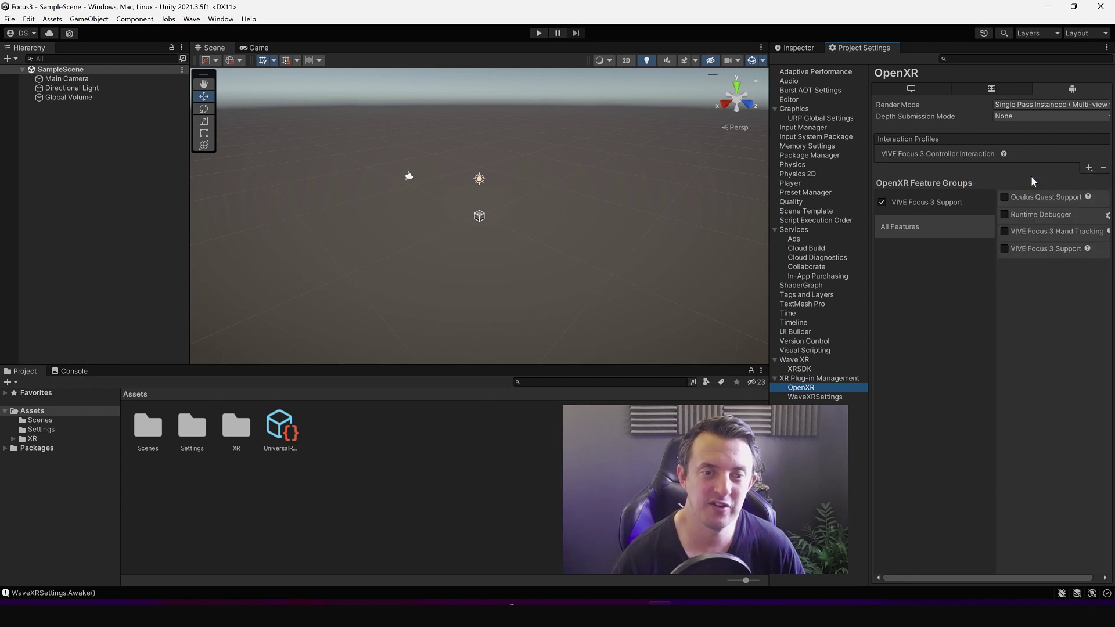
left_click(1005, 249)
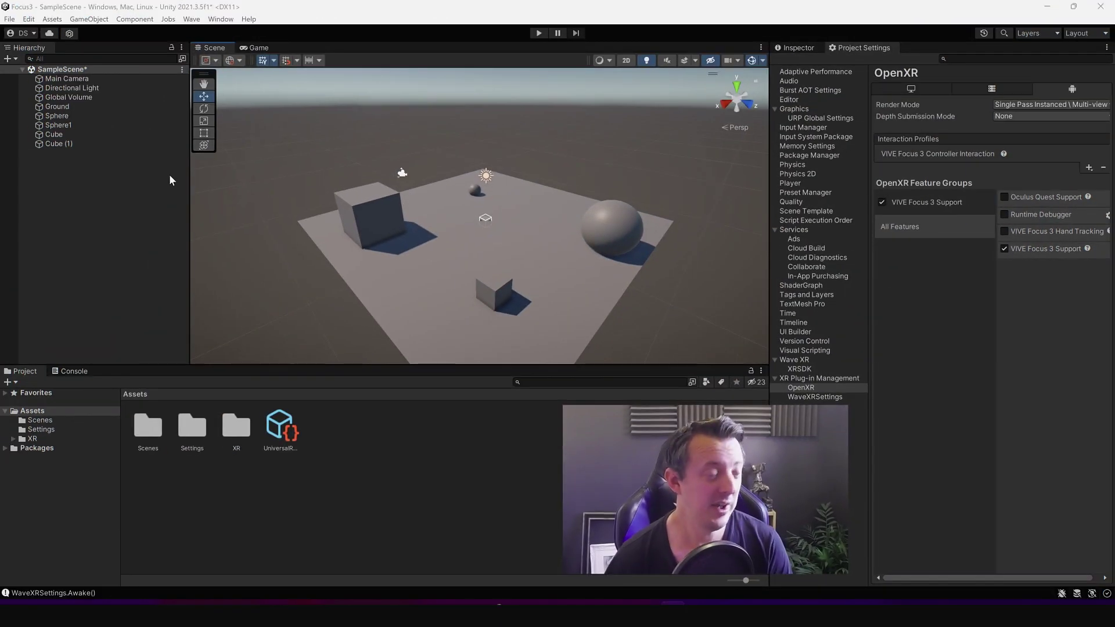
- Delete the Main Camera from the scene
left_click(83, 79)
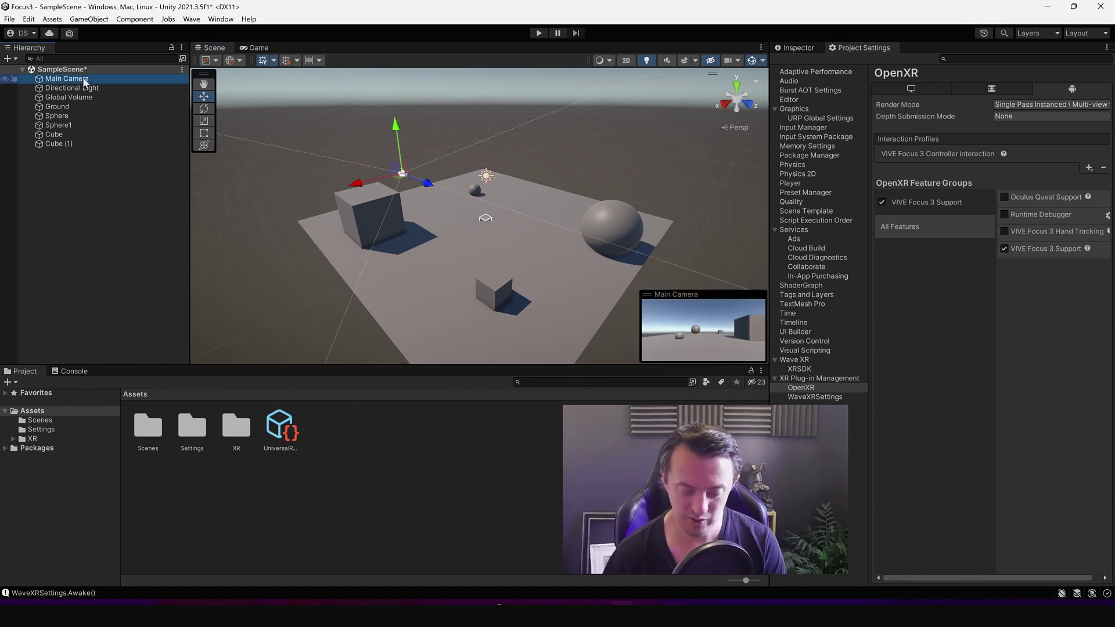
key("Delete")
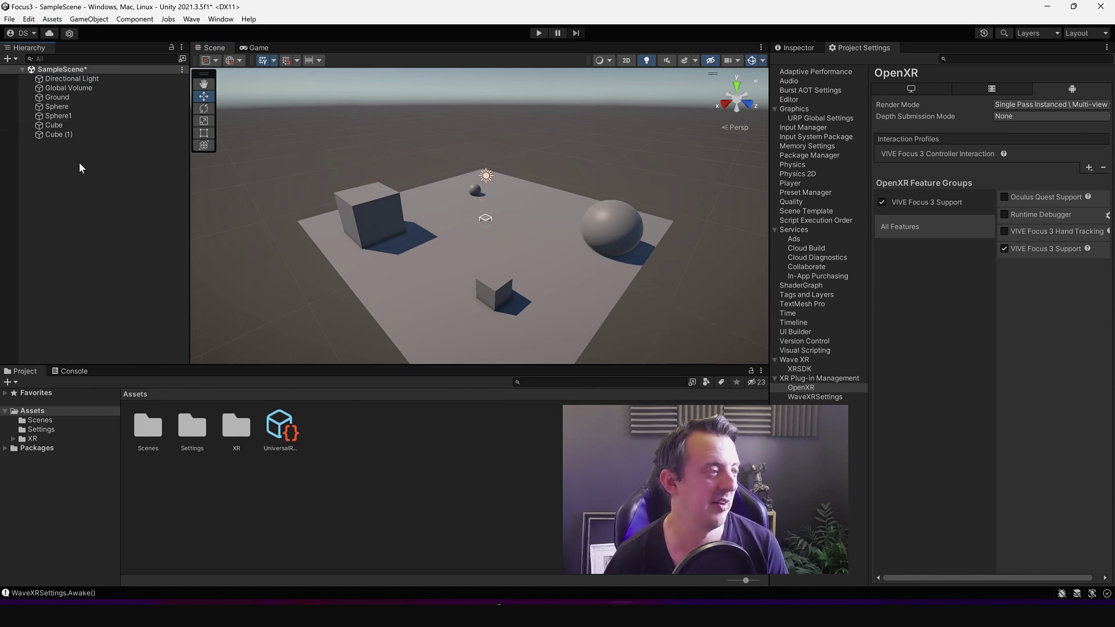
left_click_drag(423, 228, 518, 197, "alt")
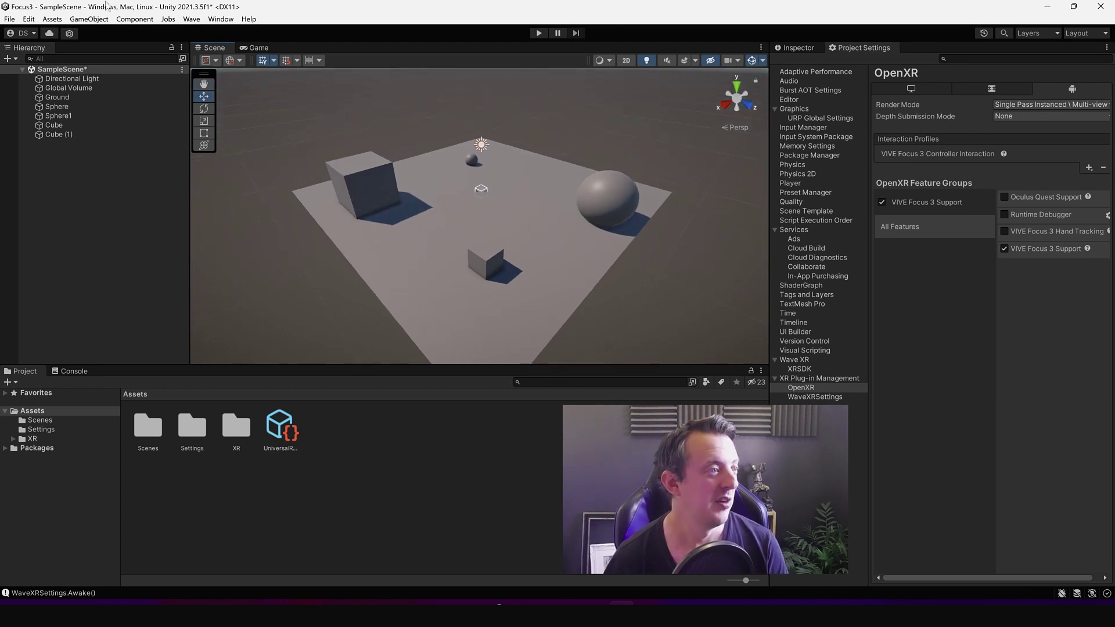
- Install com.unity.xr.interaction.toolkit through Add package by name in the Package Manager
left_click(221, 21)
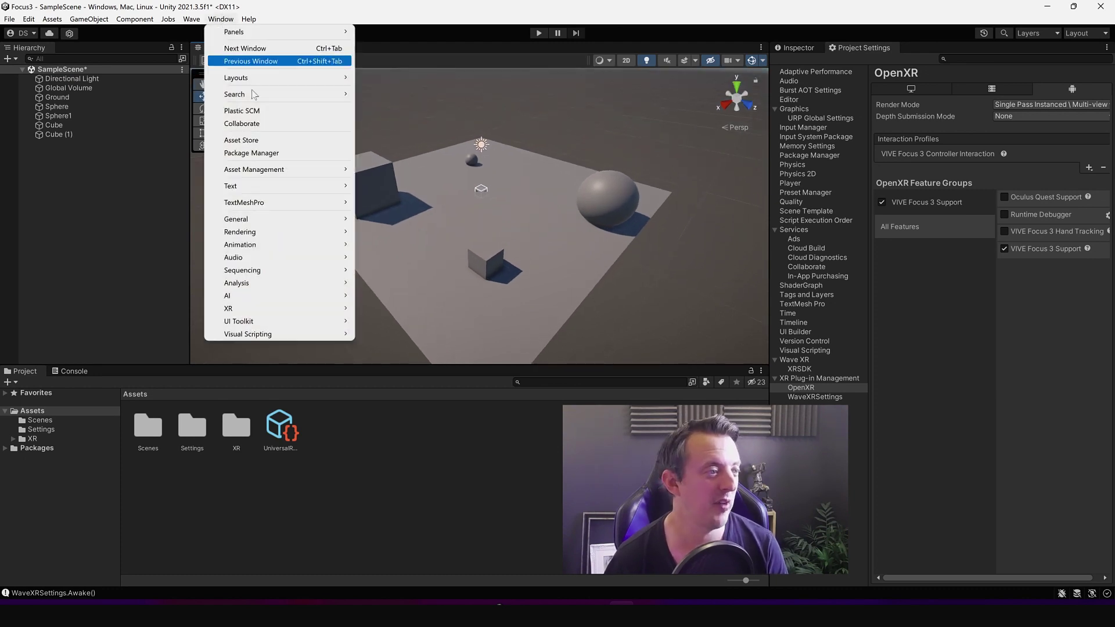
left_click(274, 153)
left_click(188, 65)
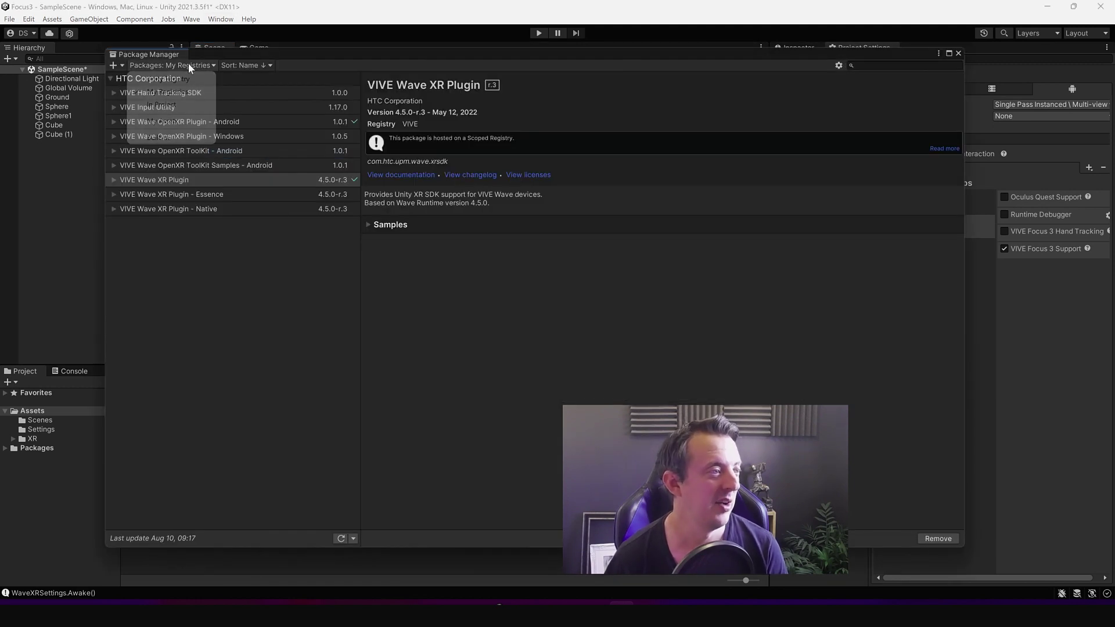
left_click(176, 80)
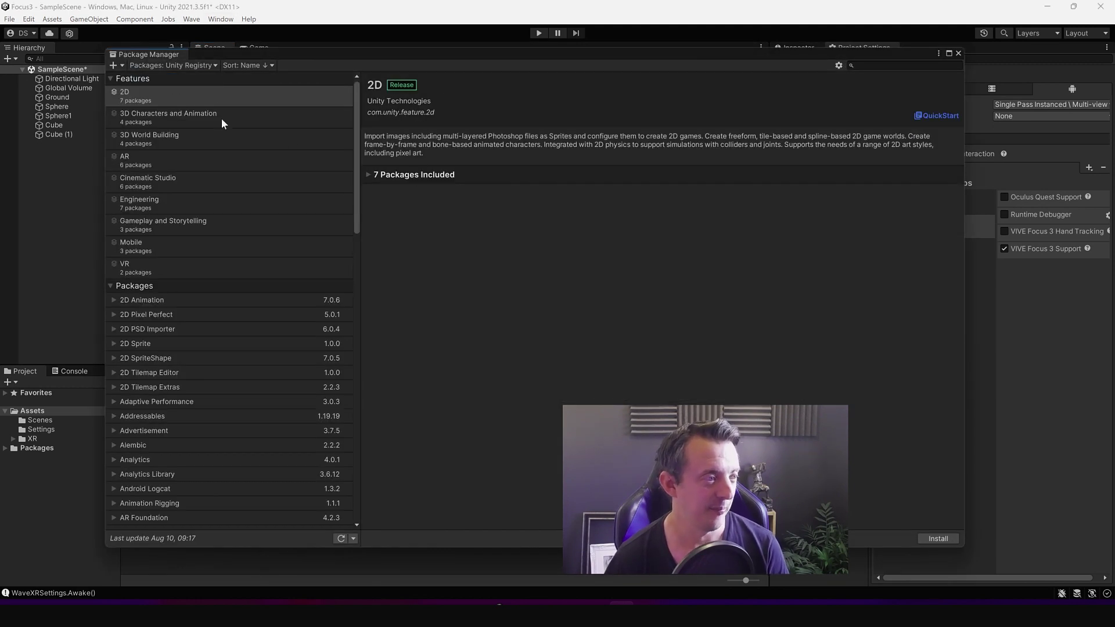
left_click(114, 64)
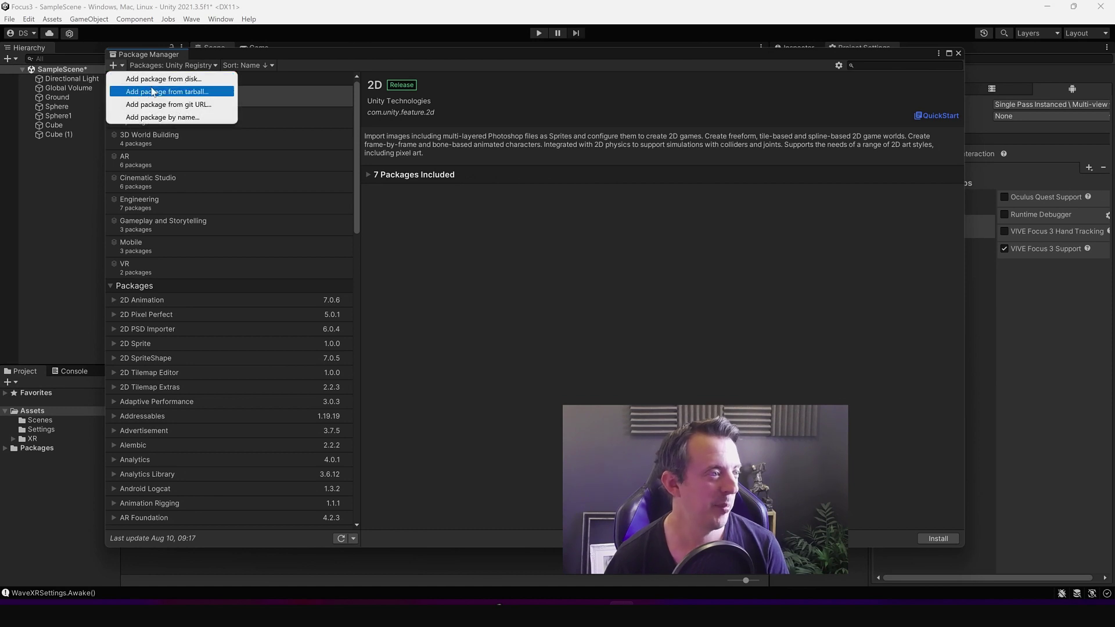
left_click(163, 116)
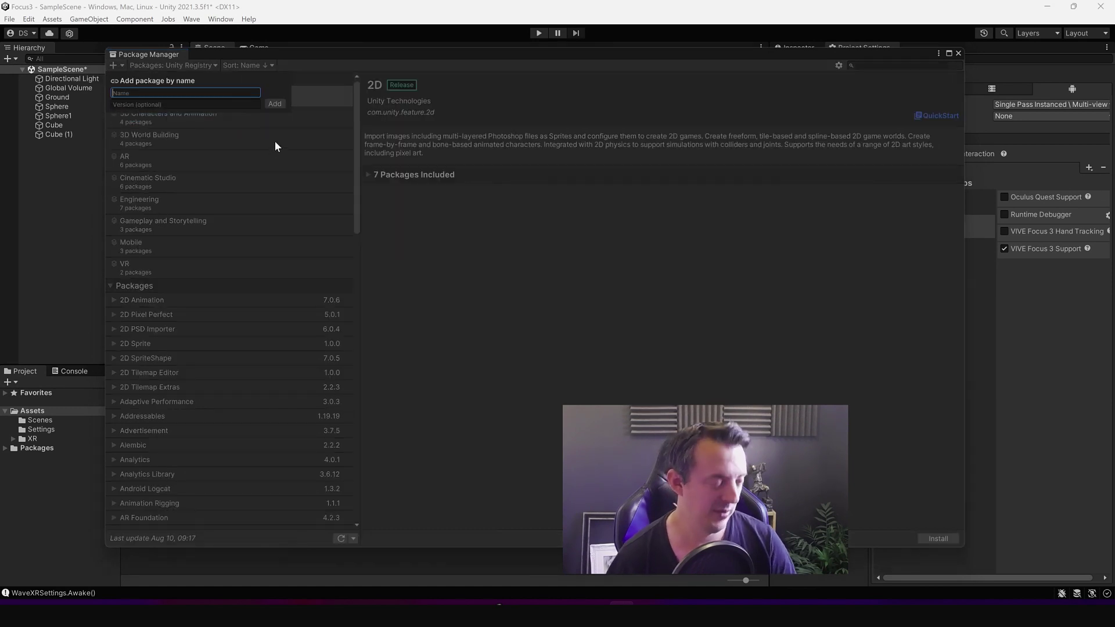
type("com.uni")
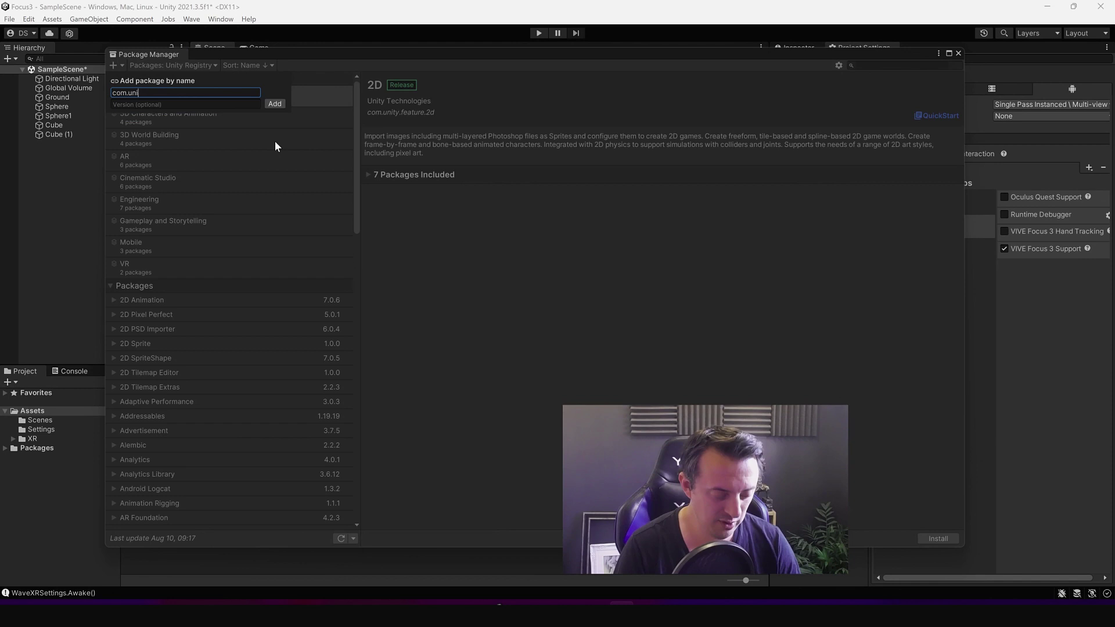
type("ty.")
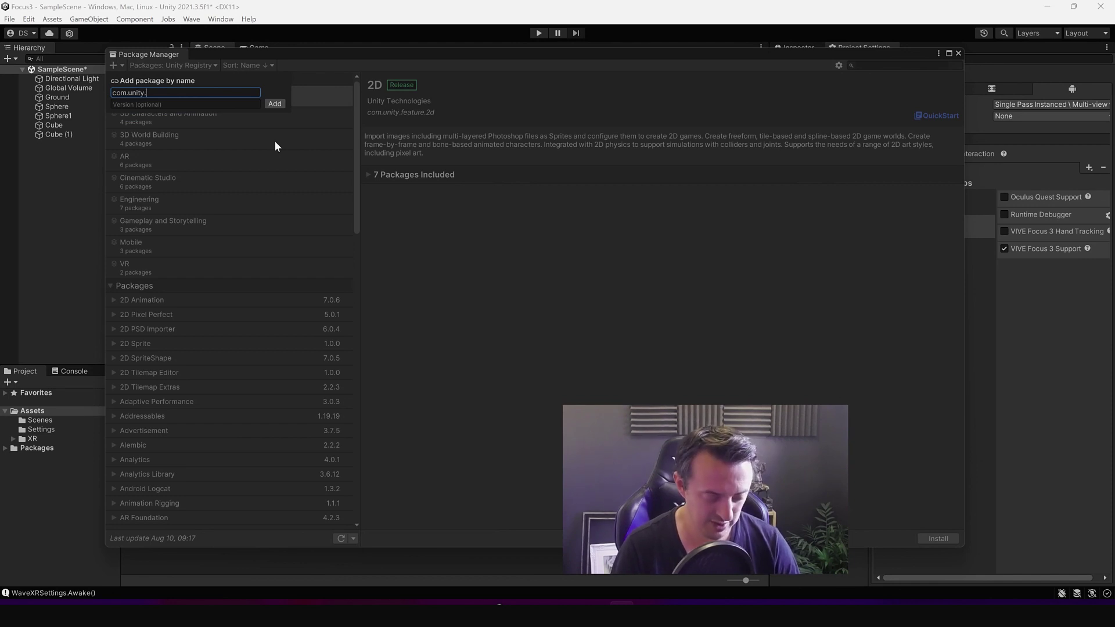
type("xr.inter")
type("action.too")
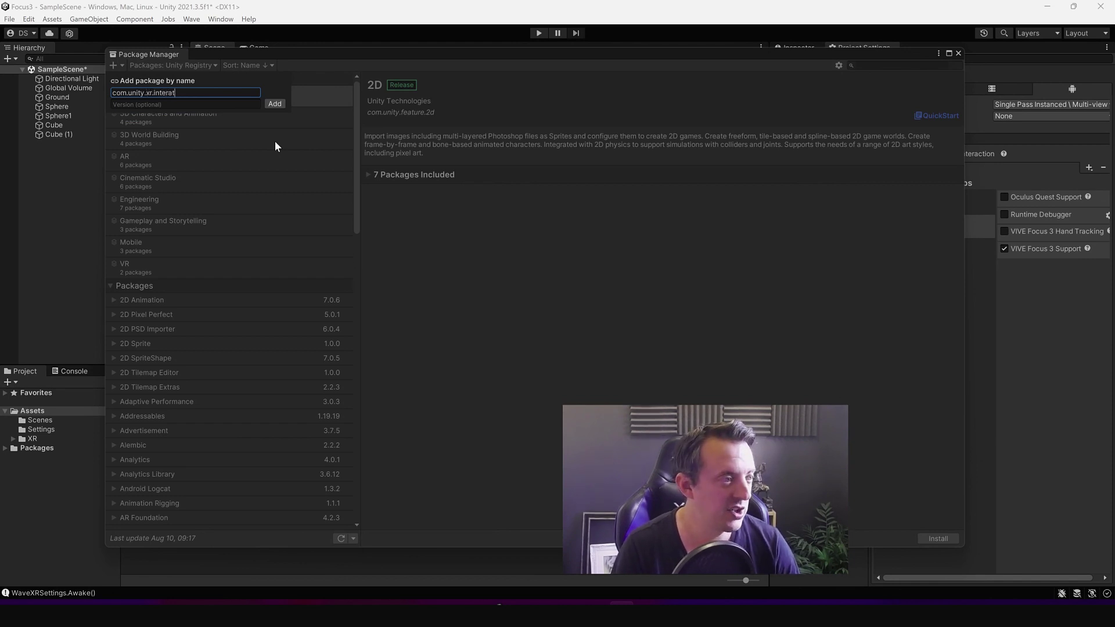
type("lkit")
key("Return")
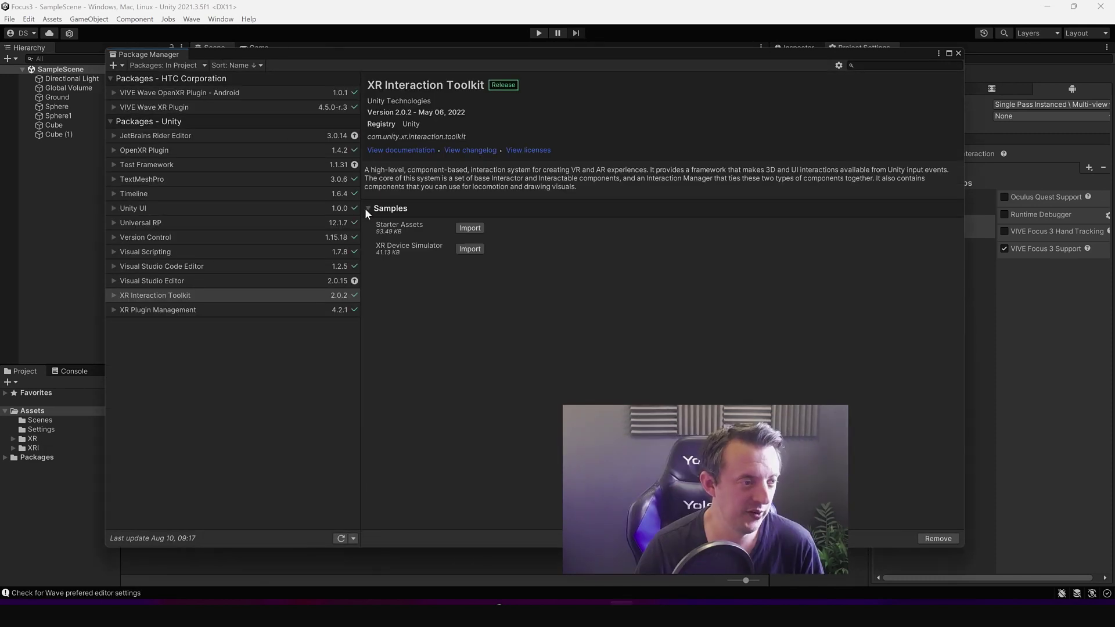
- Import the Starter Assets sample and inspect the XRI Default Right and Left Controller presets
left_click(468, 228)
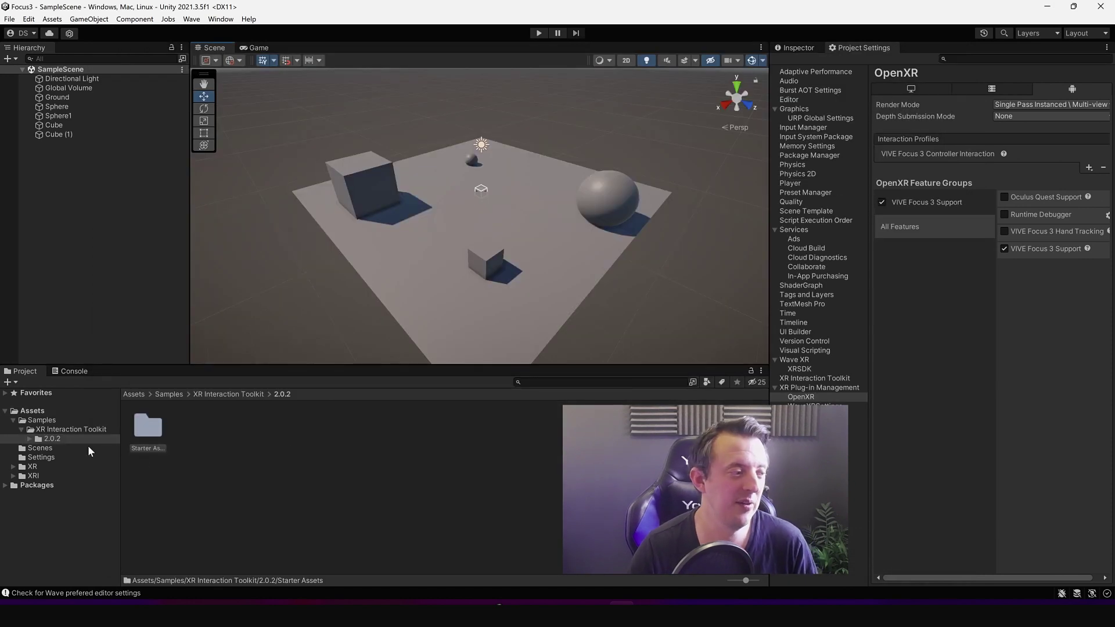
left_click(30, 439)
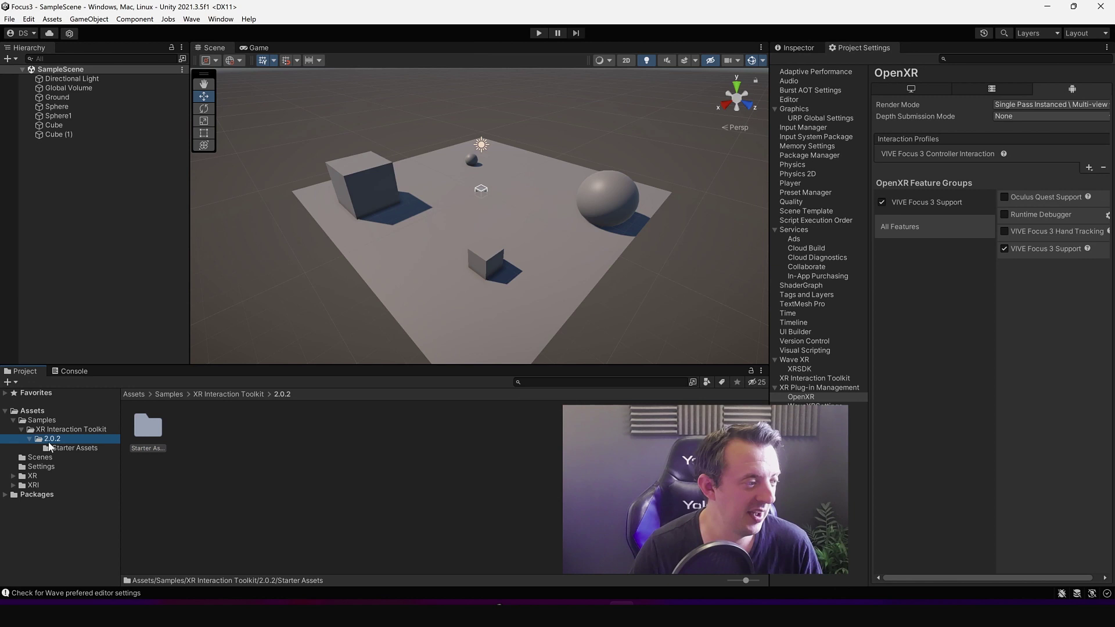
left_click(54, 447)
left_click(797, 47)
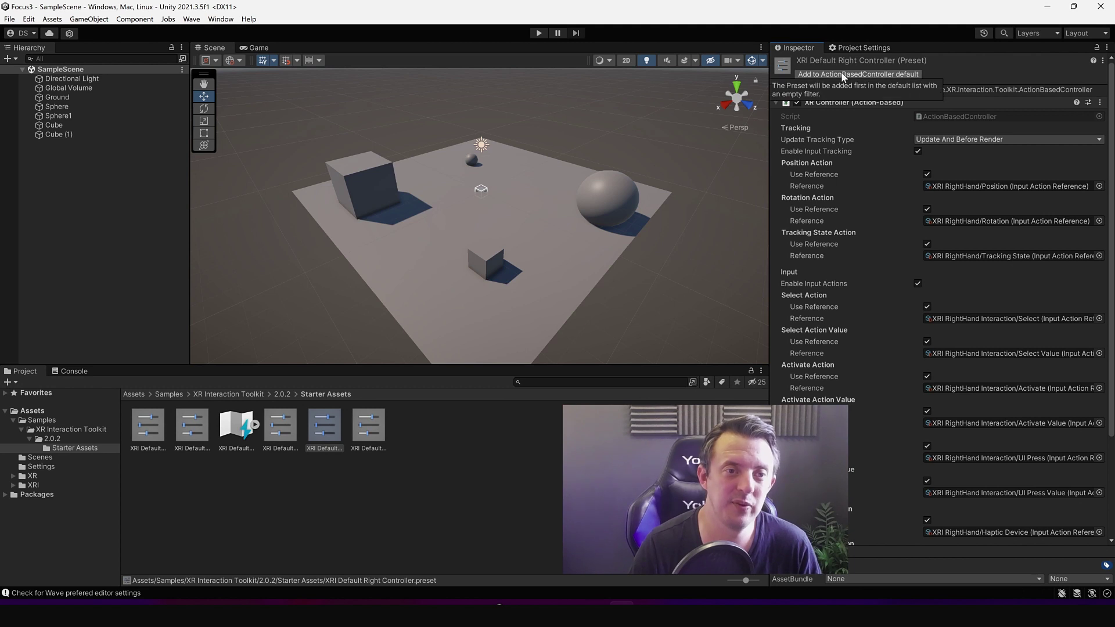
key("Left")
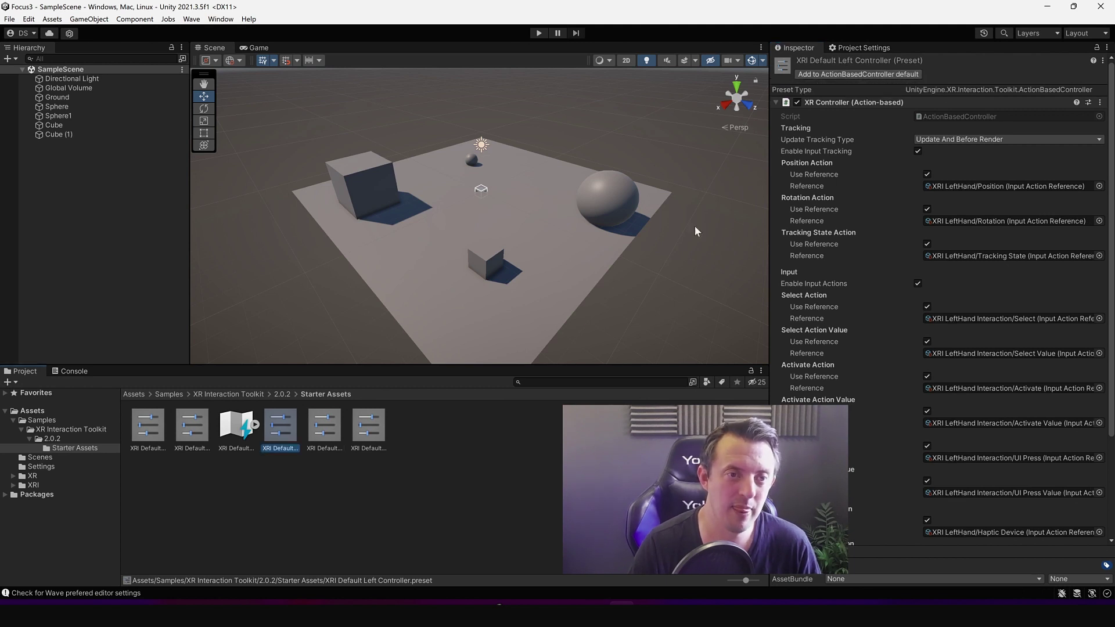
- In Preset Manager, set the XRI Default Right Controller preset's filter to Right
left_click(859, 45)
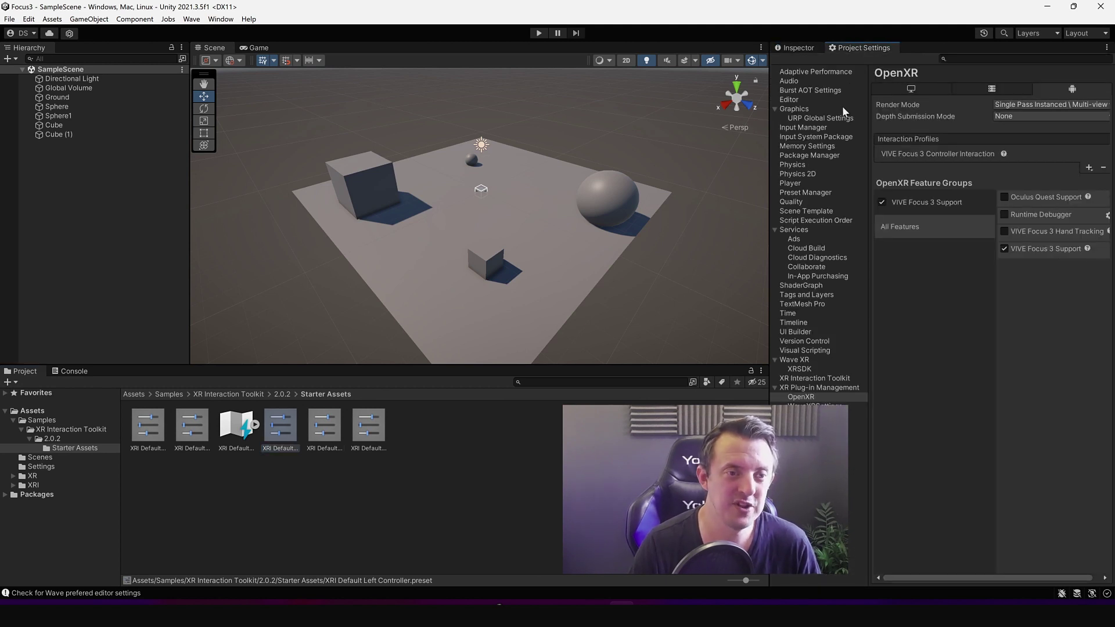
left_click(805, 192)
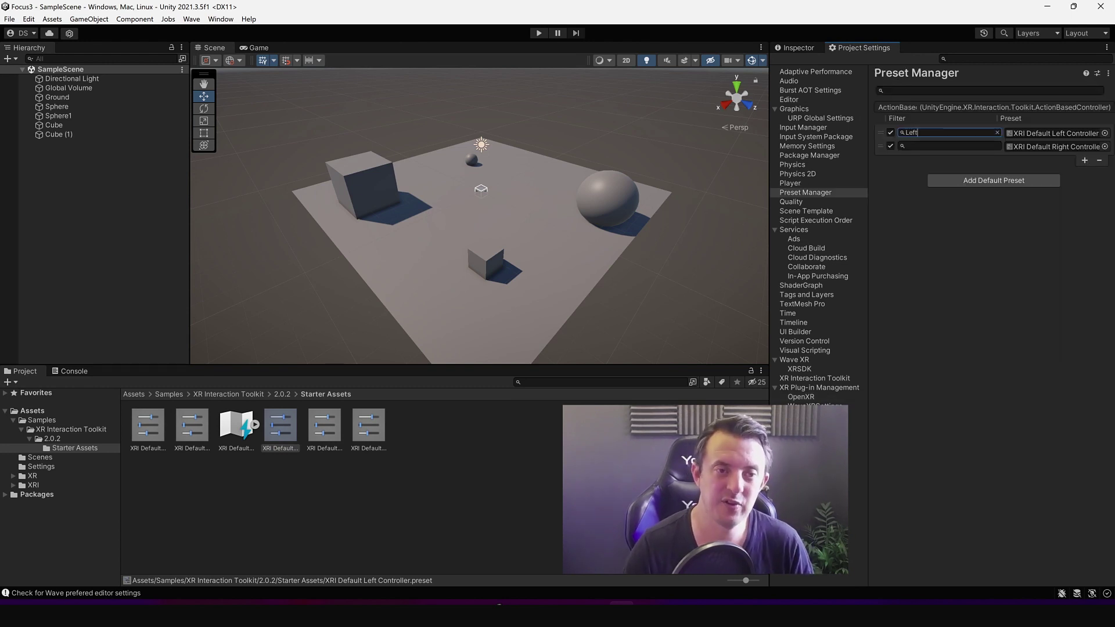
left_click(911, 145)
type("Right")
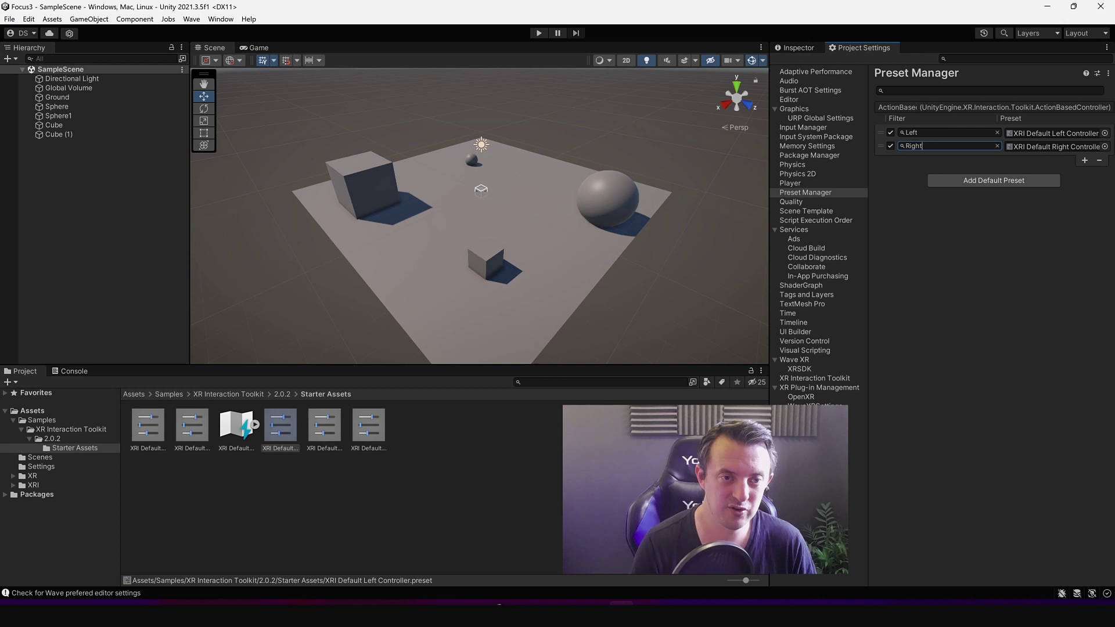
left_click(140, 174)
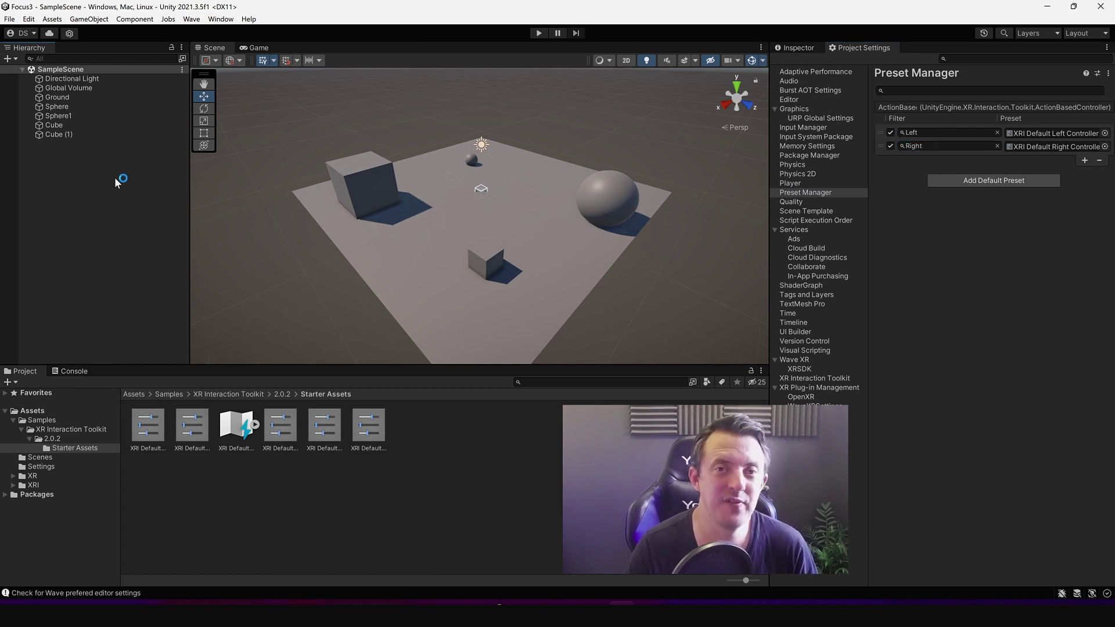
- Add an action-based XR Origin rig to the scene
right_click(114, 178)
mouse_move(224, 419)
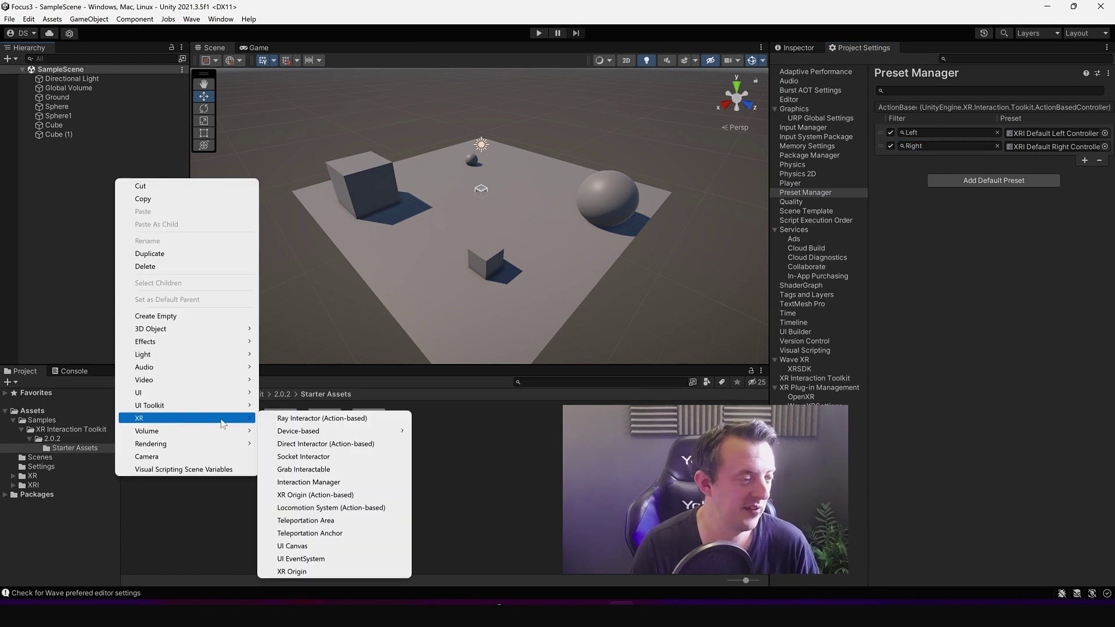
left_click(347, 496)
- Set the XR Origin's tracking origin mode to Floor
left_click(106, 242)
left_click(72, 153)
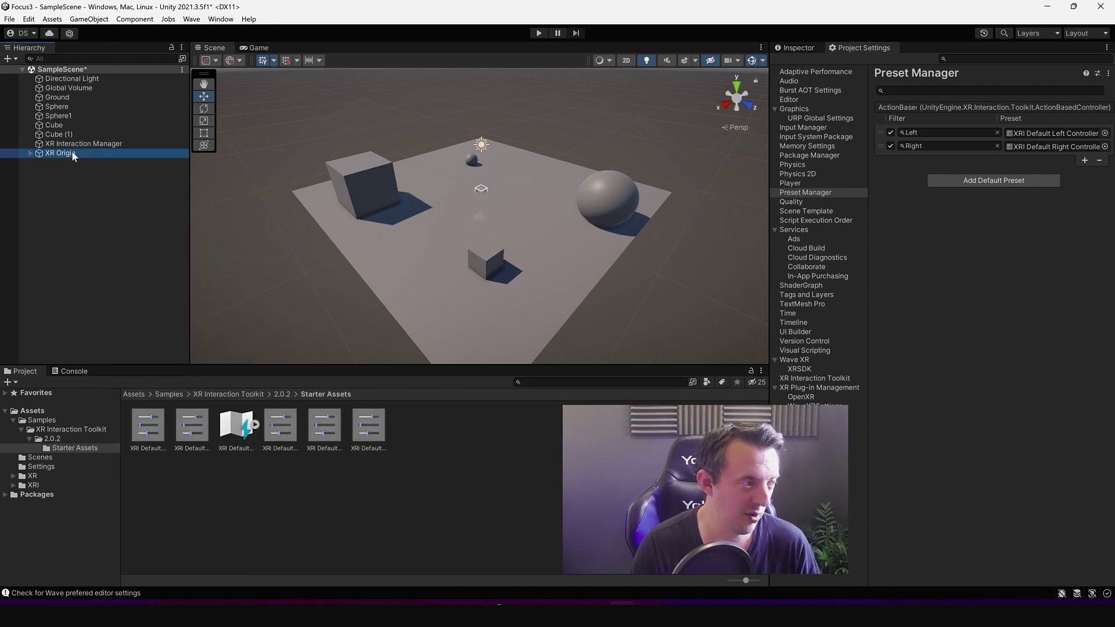
left_click(802, 45)
left_click(973, 208)
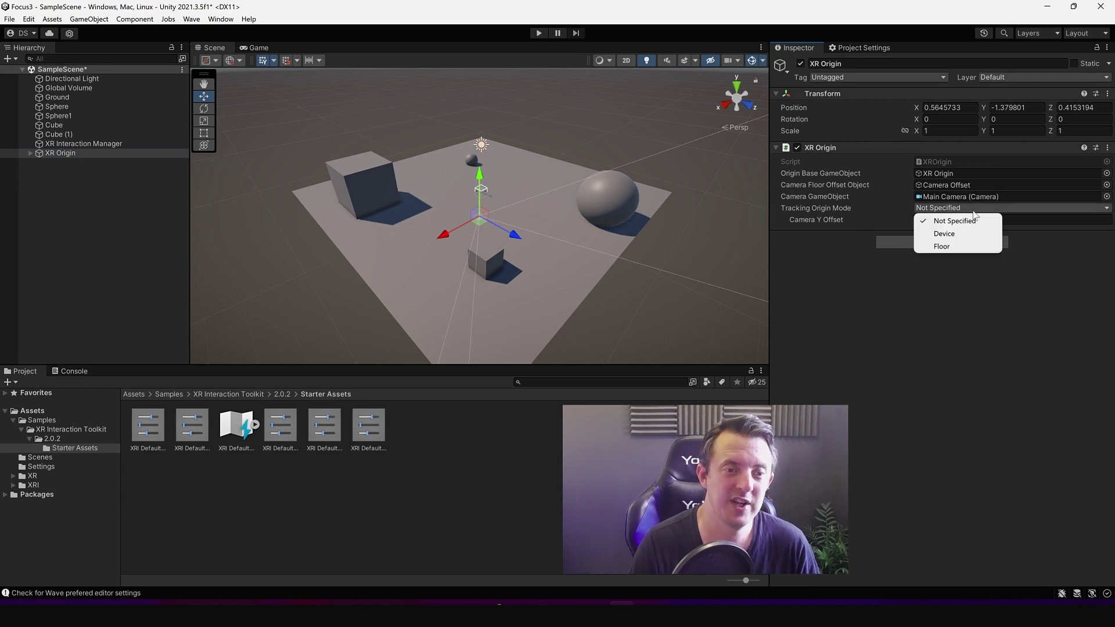
left_click(941, 246)
- Inspect the rig's Camera Offset, LeftHand and RightHand Controllers, and Main Camera
left_click(31, 153)
left_click(77, 161)
left_click(39, 162)
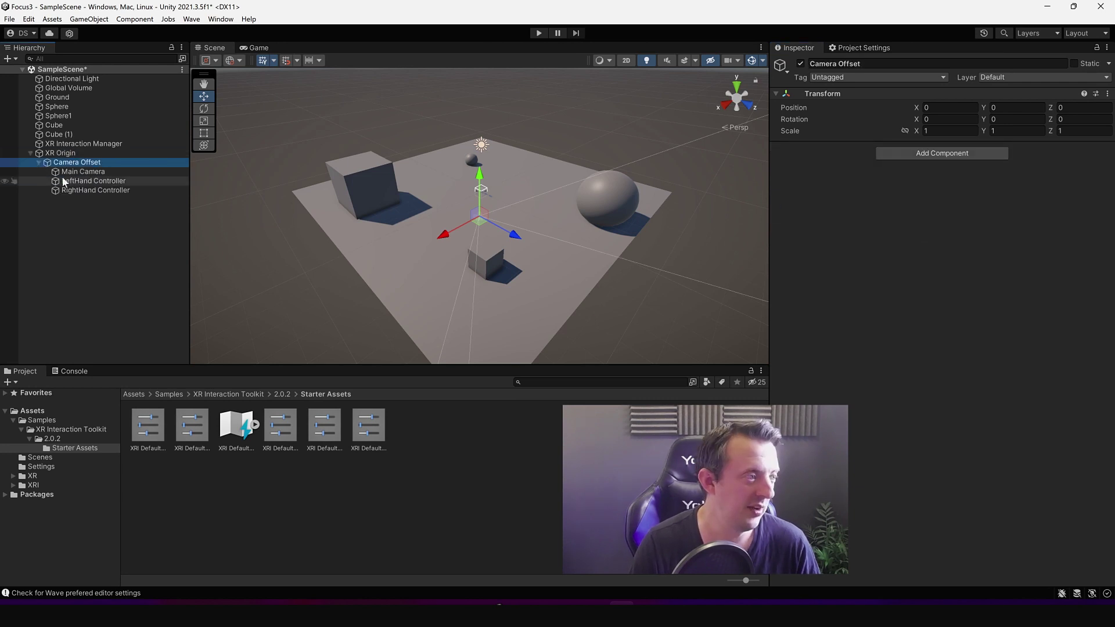
left_click(63, 182)
scroll(1025, 290, "down", 5)
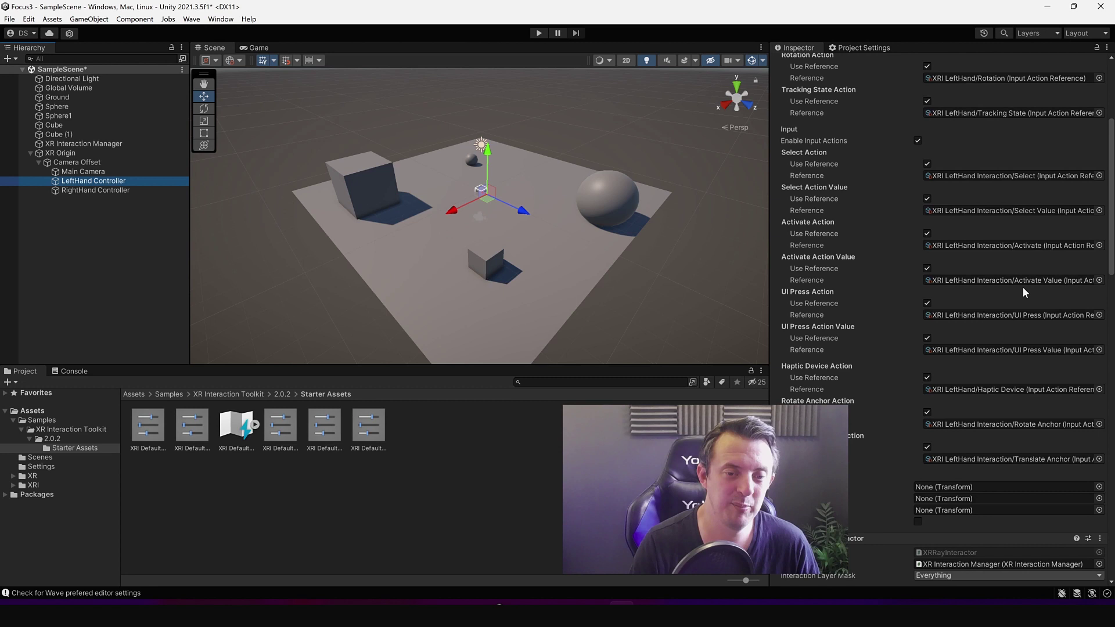
scroll(1025, 292, "down", 3)
left_click(93, 190)
left_click(85, 171)
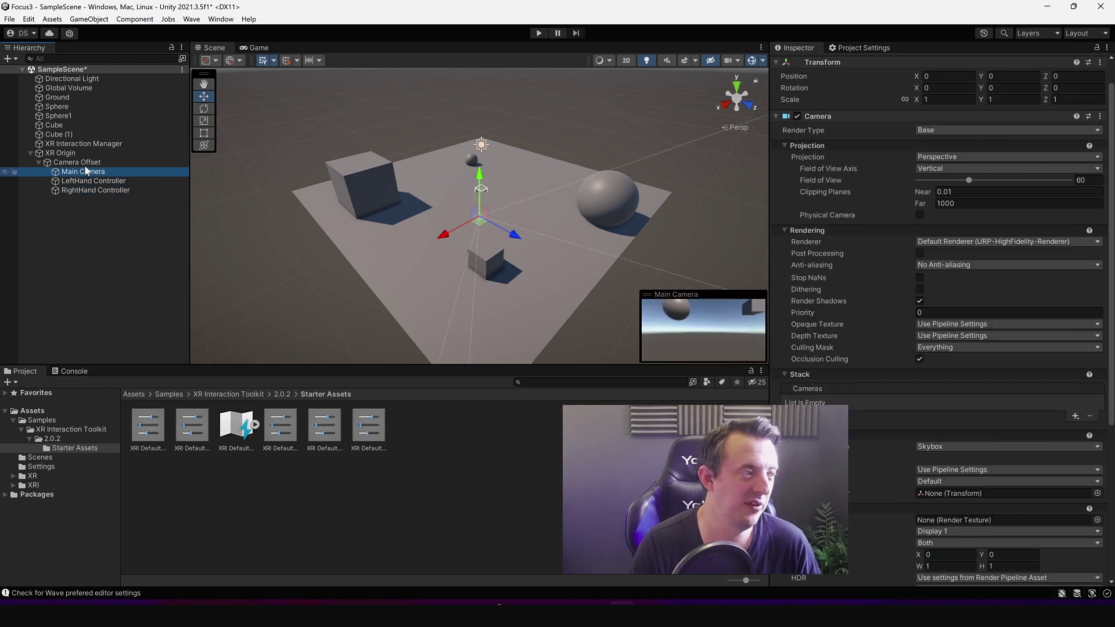
left_click(76, 162)
- Add an Input Action Manager to XR Interaction Manager using XRI Default Input Actions
left_click(60, 153)
left_click(30, 153)
left_click(83, 143)
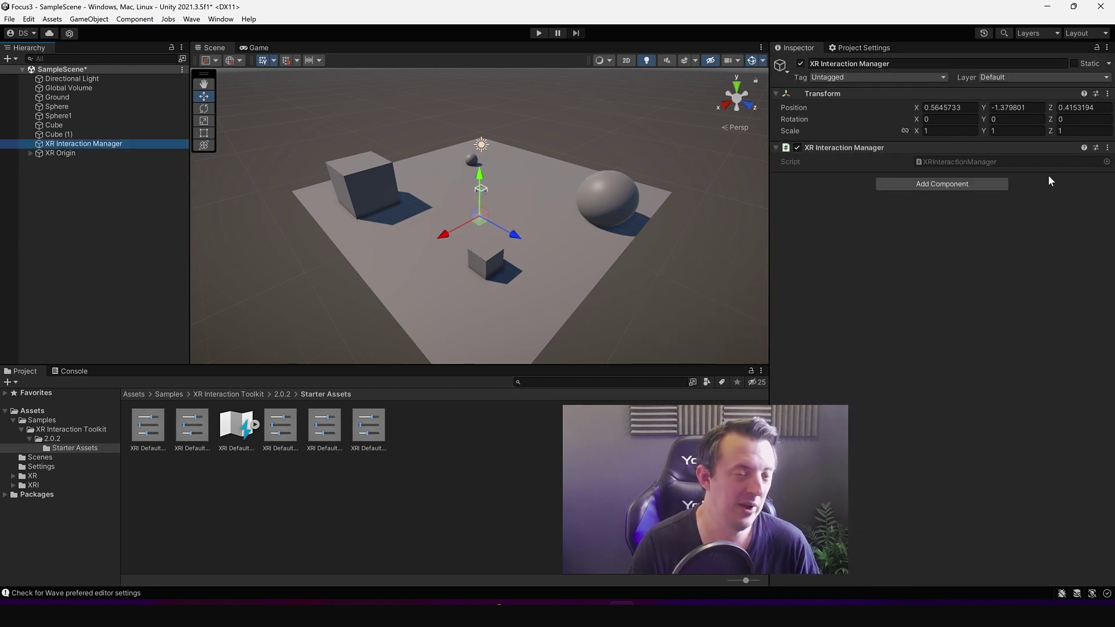
left_click(893, 181)
type("input")
key("Return")
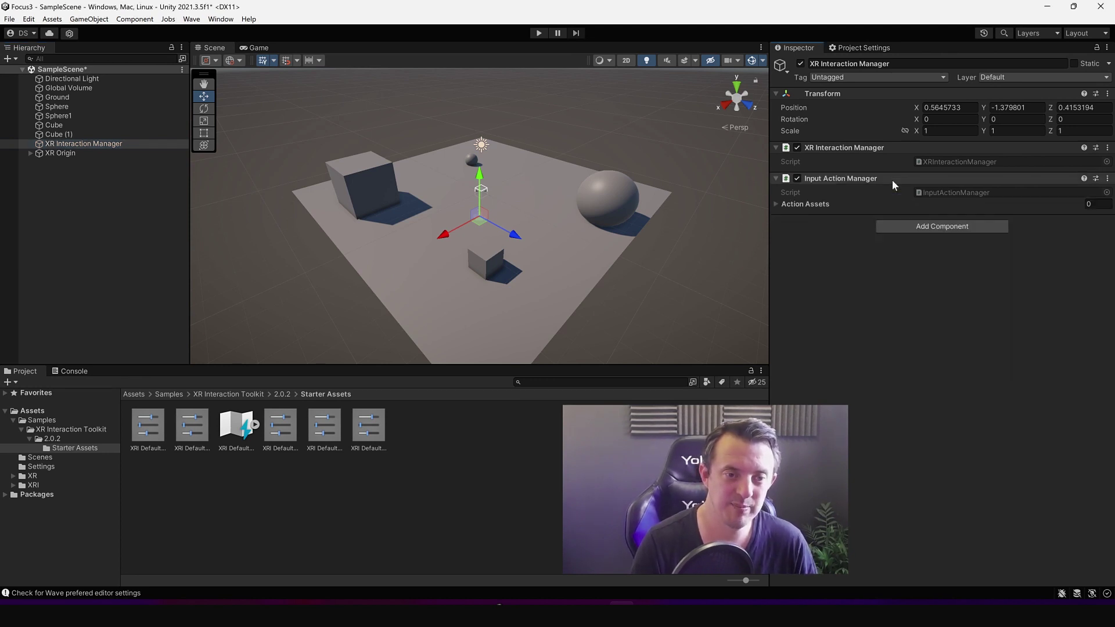
left_click(775, 204)
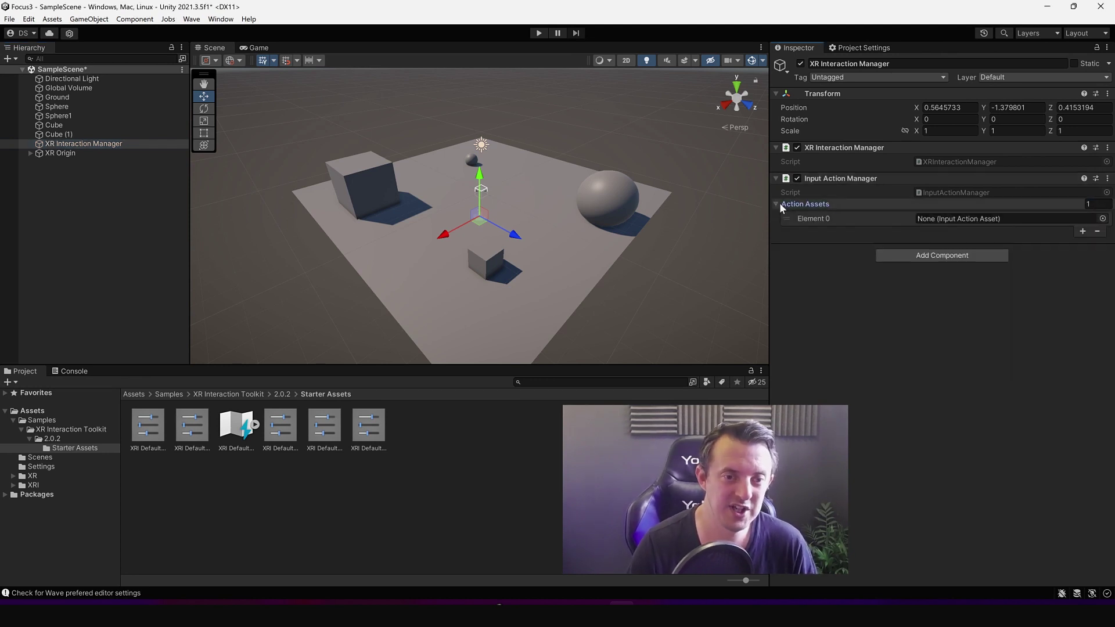
left_click(1102, 219)
double_click(488, 274)
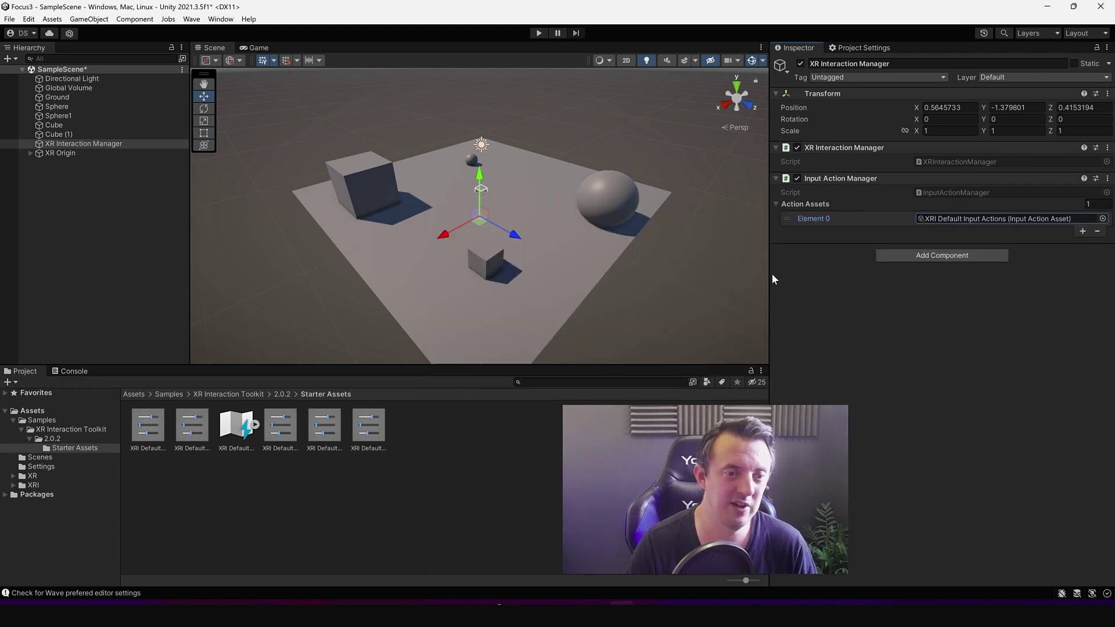
left_click(19, 194)
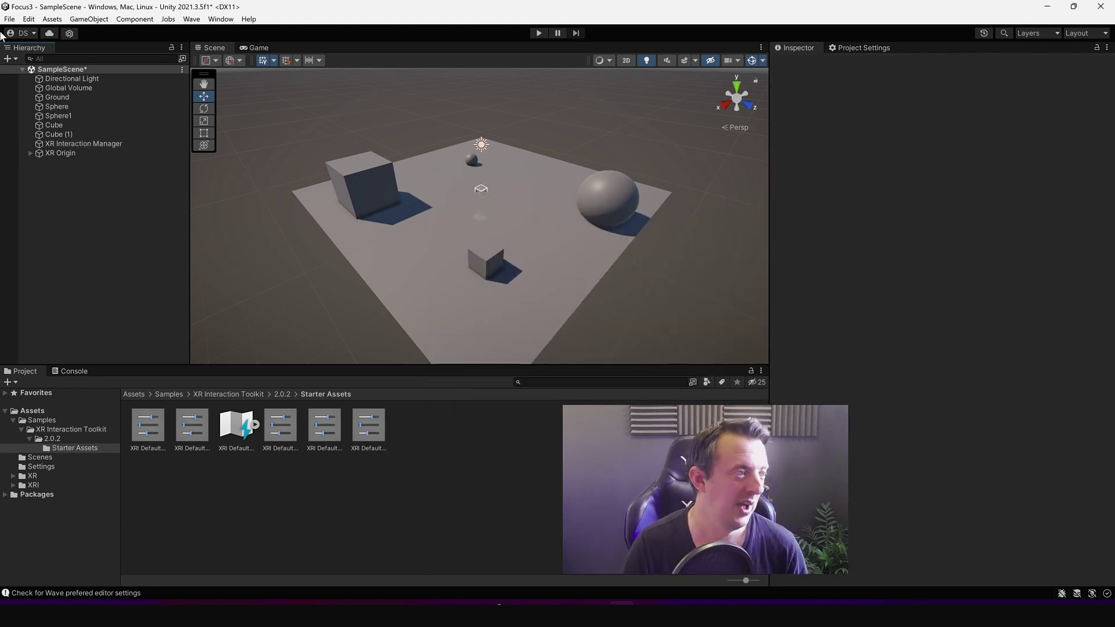
- Save SampleScene with File > Save
left_click(10, 18)
left_click(20, 68)
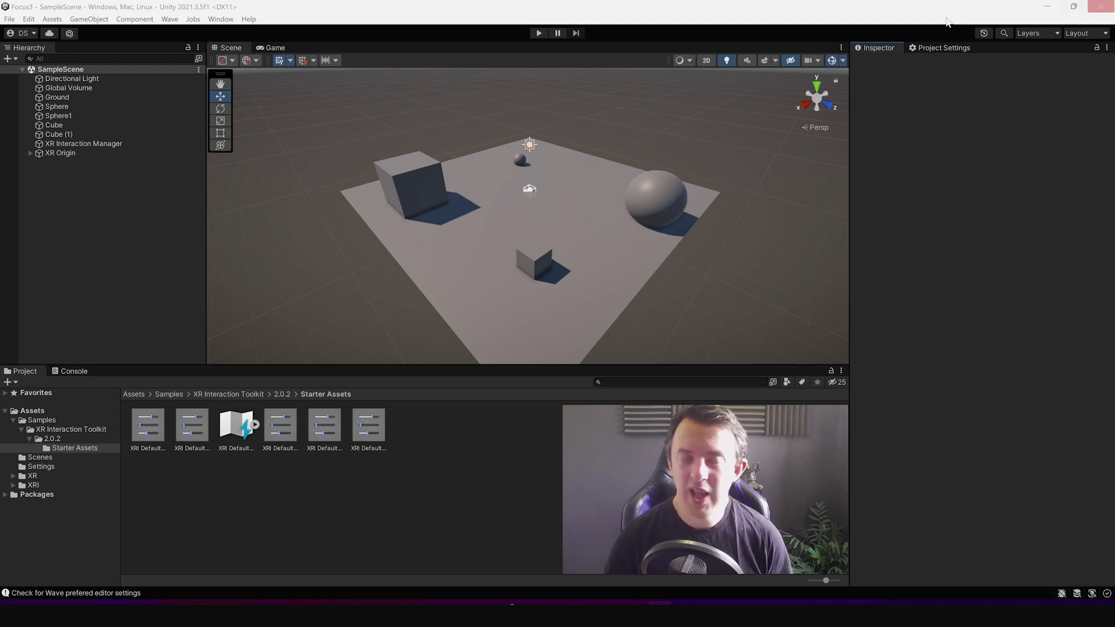
- Switch the build platform to Android in Build Settings
left_click(8, 19)
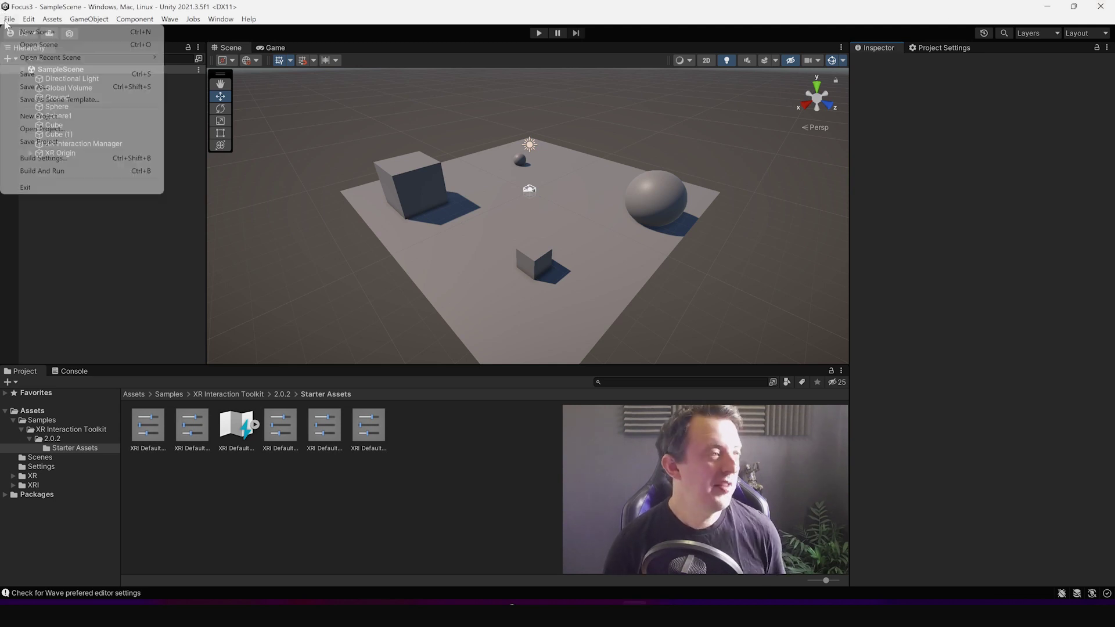
left_click(42, 158)
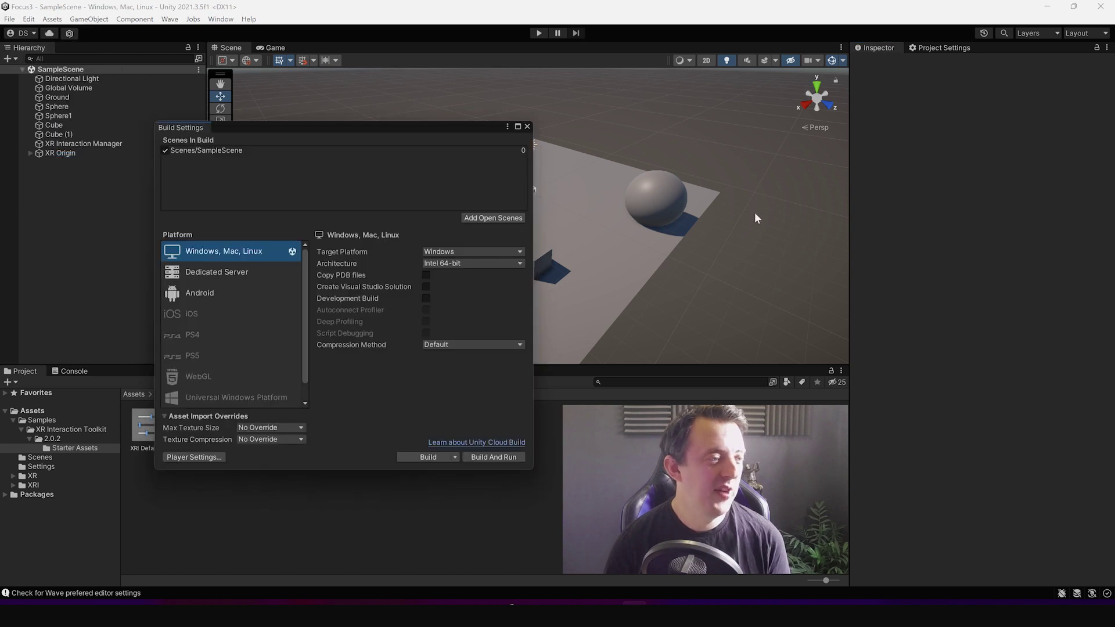
left_click(220, 295)
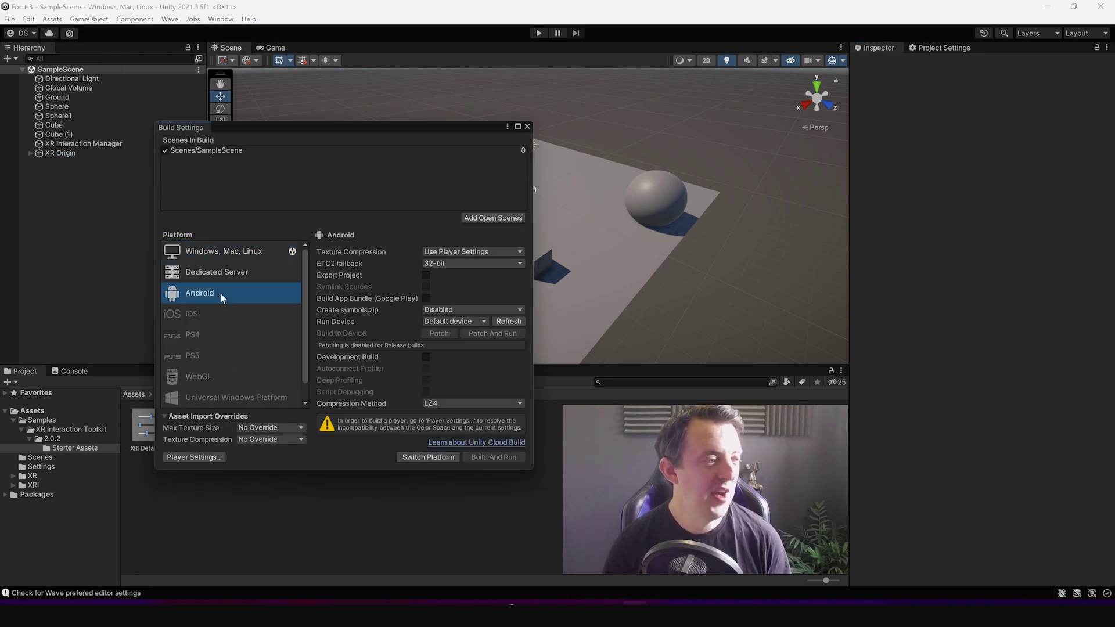
left_click(427, 457)
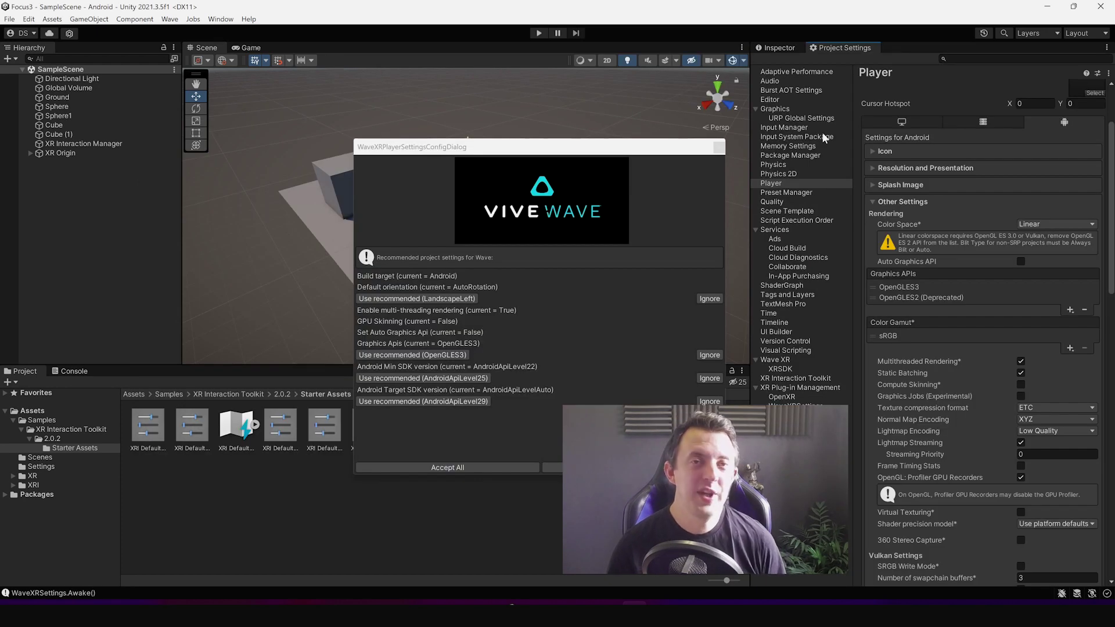
- Accept all recommended VIVE Wave project settings and dismiss the confirmation message
left_click(463, 149)
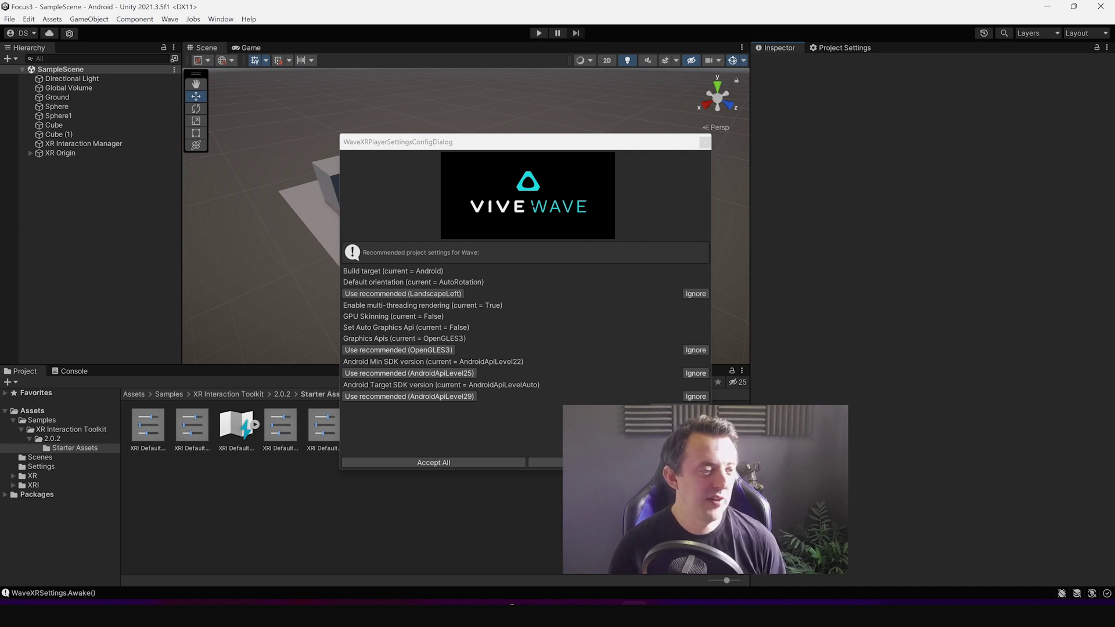
left_click(457, 462)
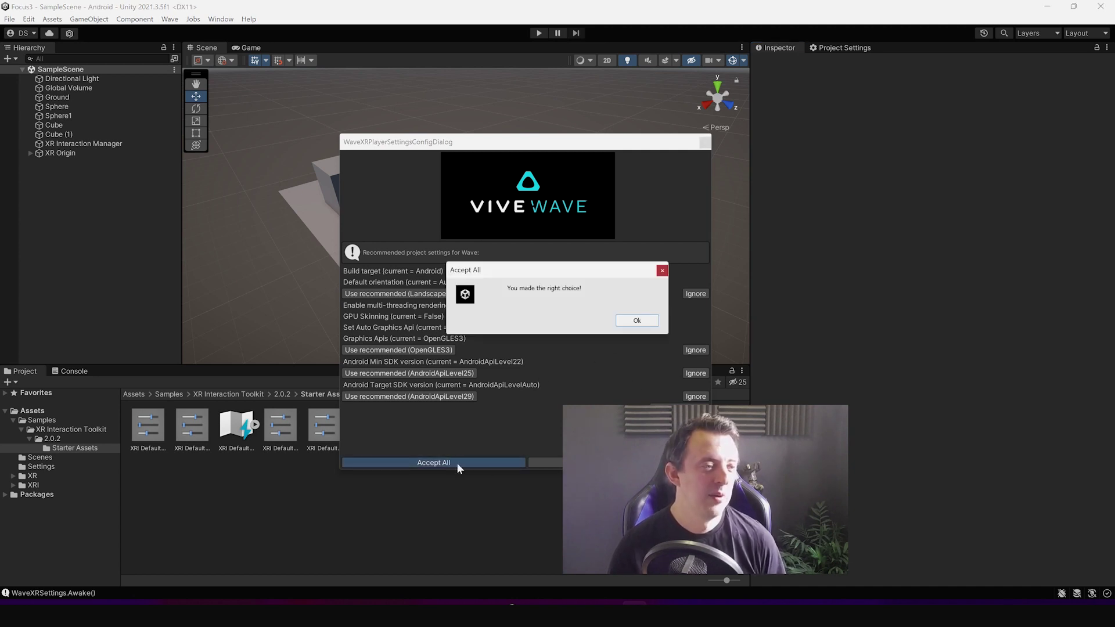
left_click(642, 322)
left_click(9, 19)
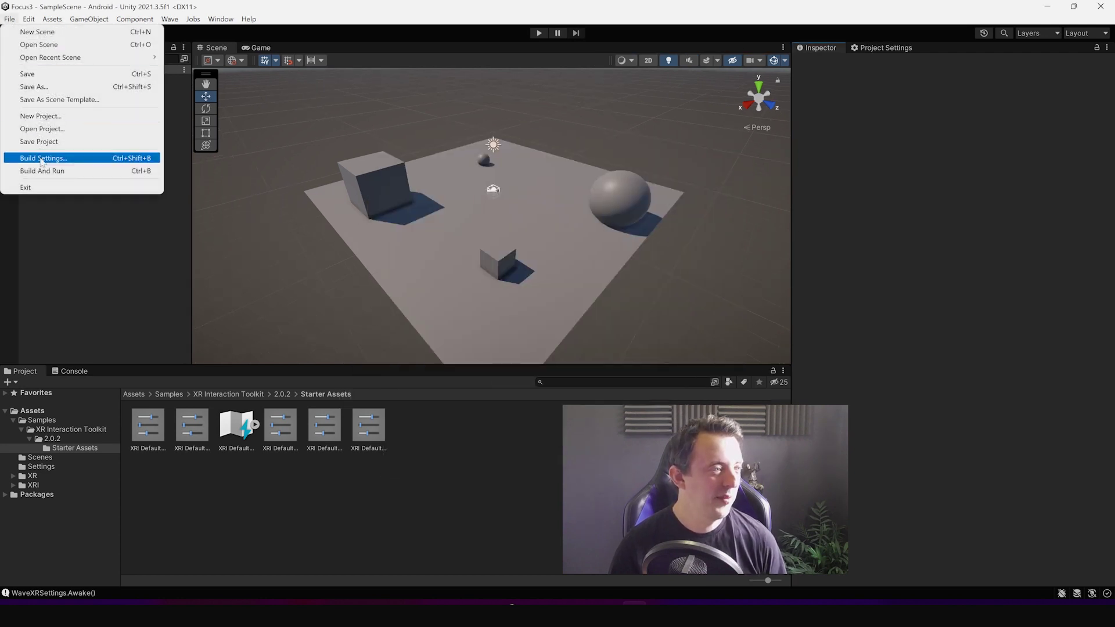
- Open the Android Player settings and turn off Override Default Package Name
left_click(58, 159)
left_click(185, 360)
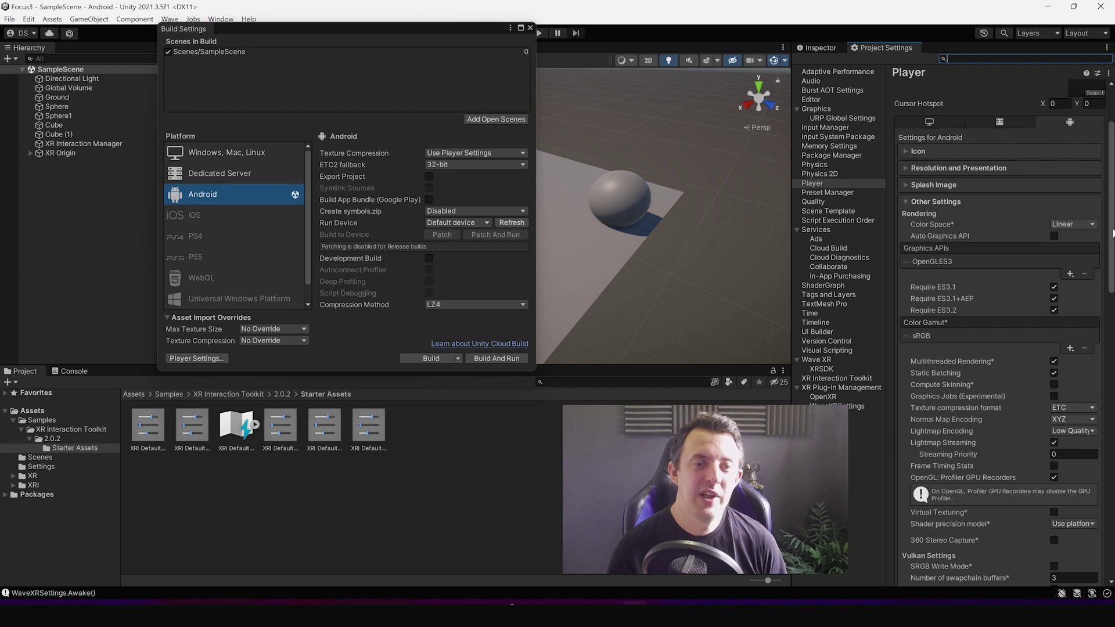
scroll(1079, 226, "down", 4)
scroll(999, 325, "down", 10)
left_click(1054, 317)
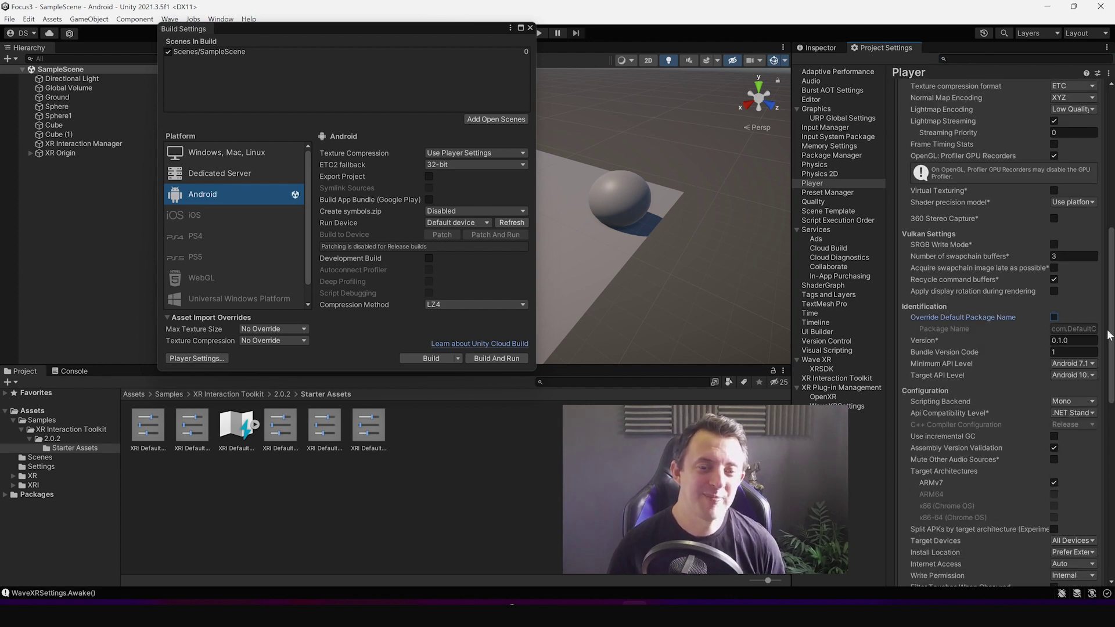
- Resize the Project Settings panel and move Build Settings toward the centre
left_click_drag(1112, 360, 1112, 102)
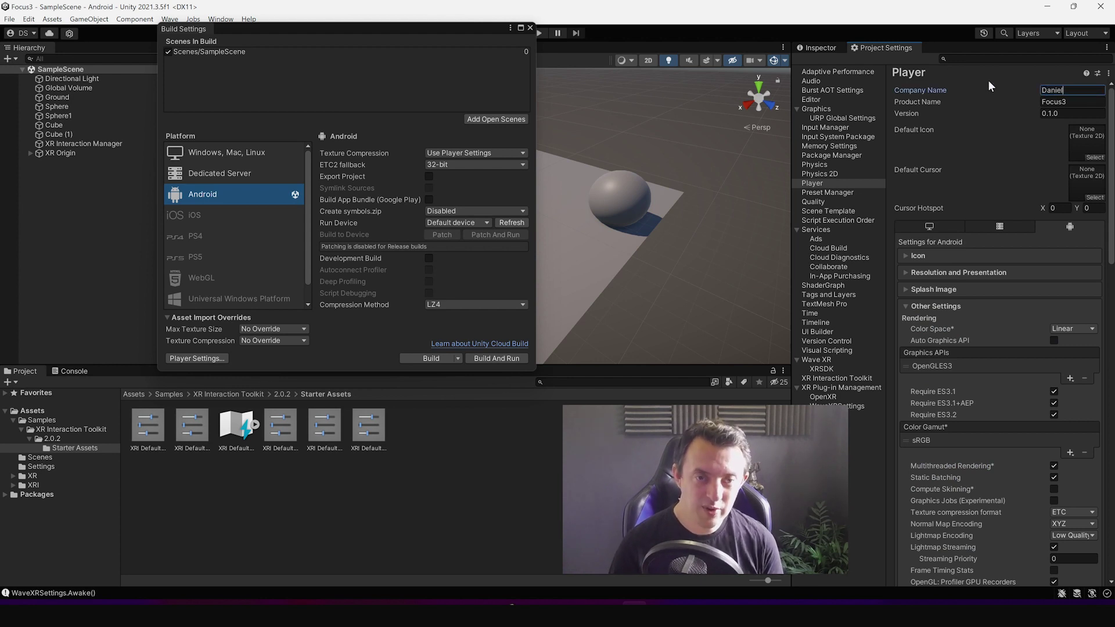
scroll(1080, 244, "down", 15)
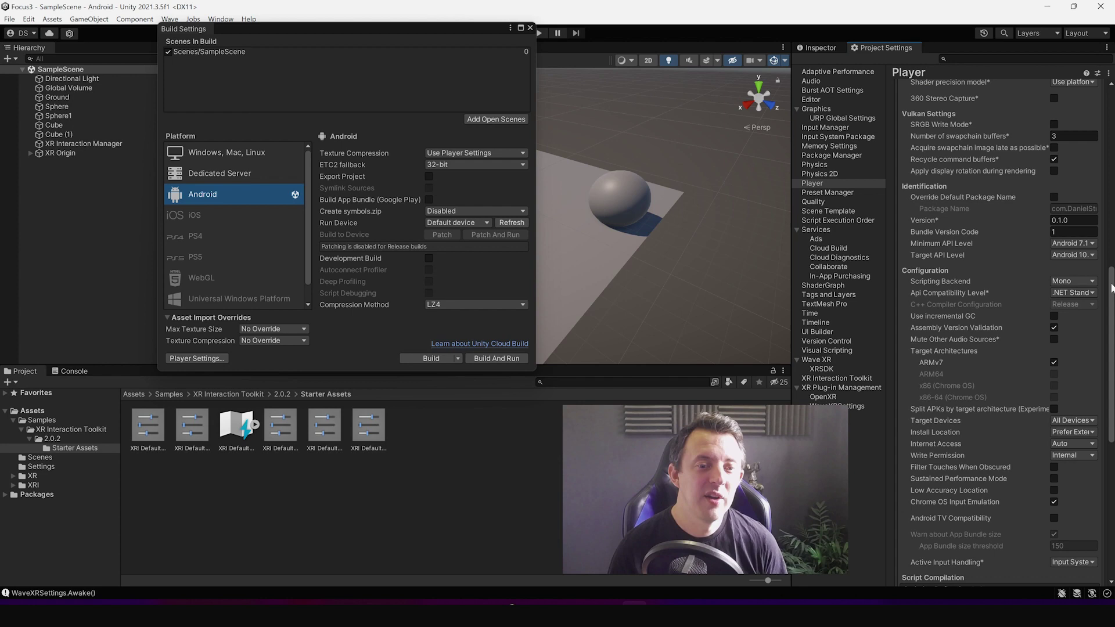
left_click_drag(793, 232, 692, 232)
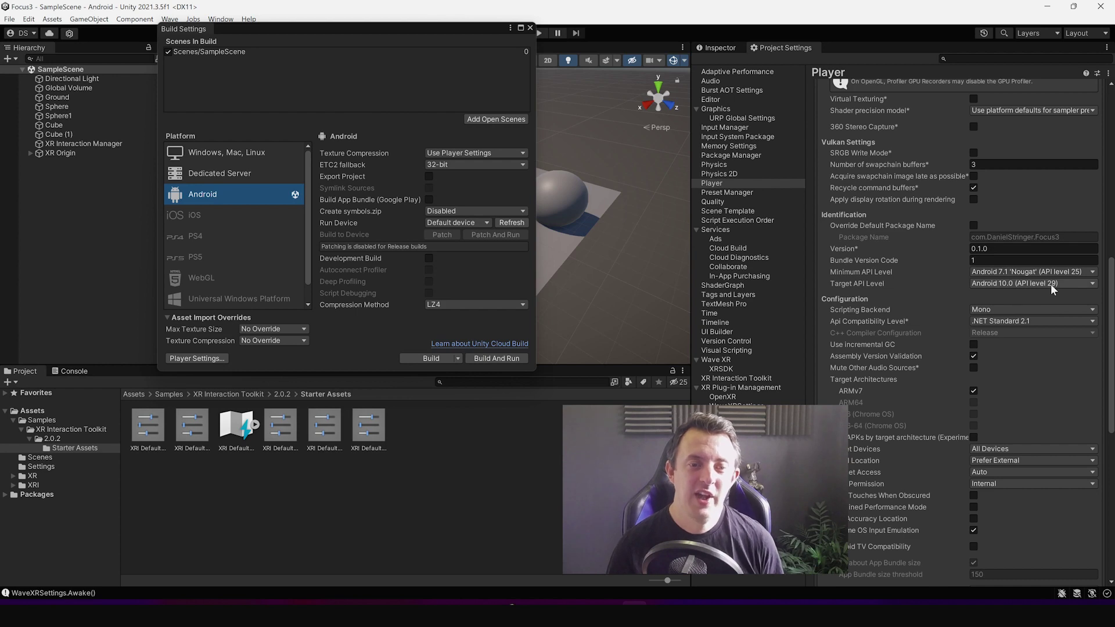
left_click_drag(692, 272, 810, 270)
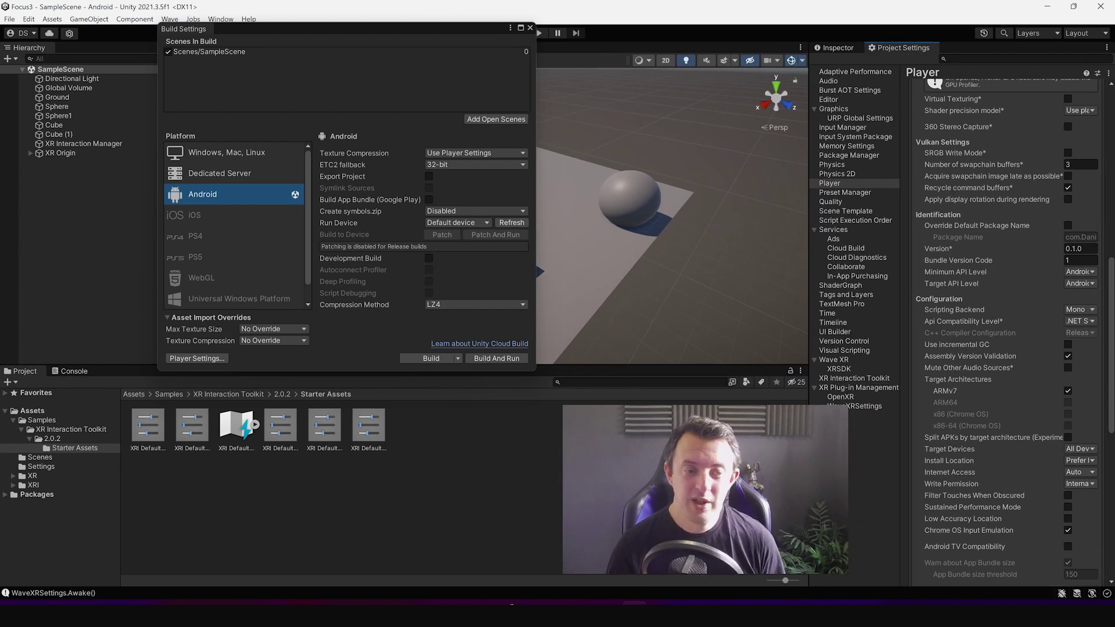
left_click_drag(382, 27, 599, 43)
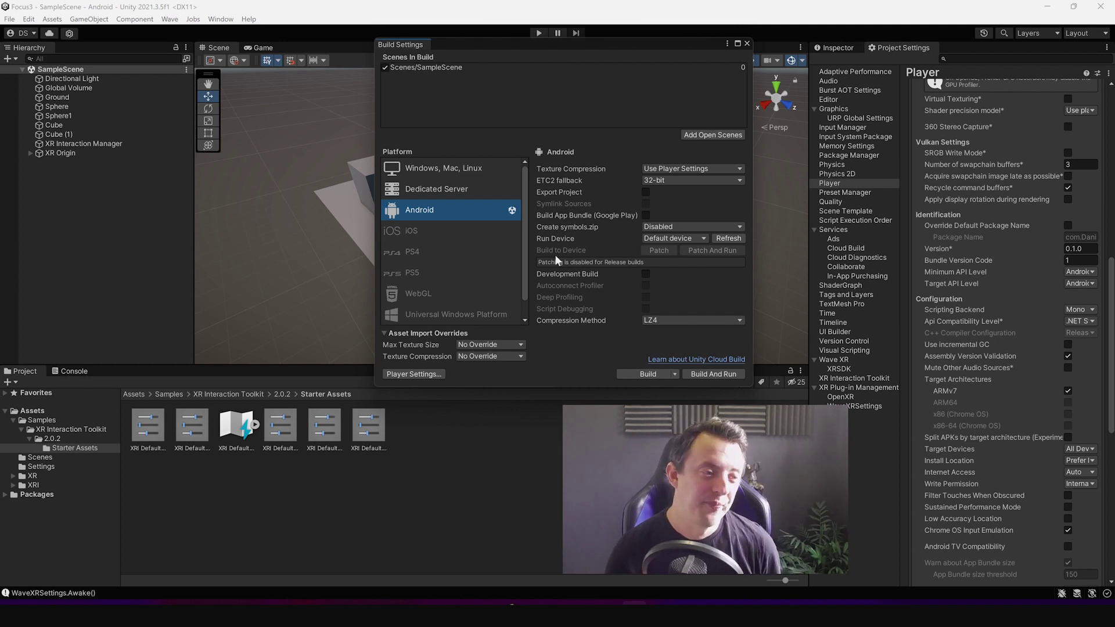
- Refresh devices, set Run Device to HTC VIVE Focus 3, and start Build And Run
left_click(675, 241)
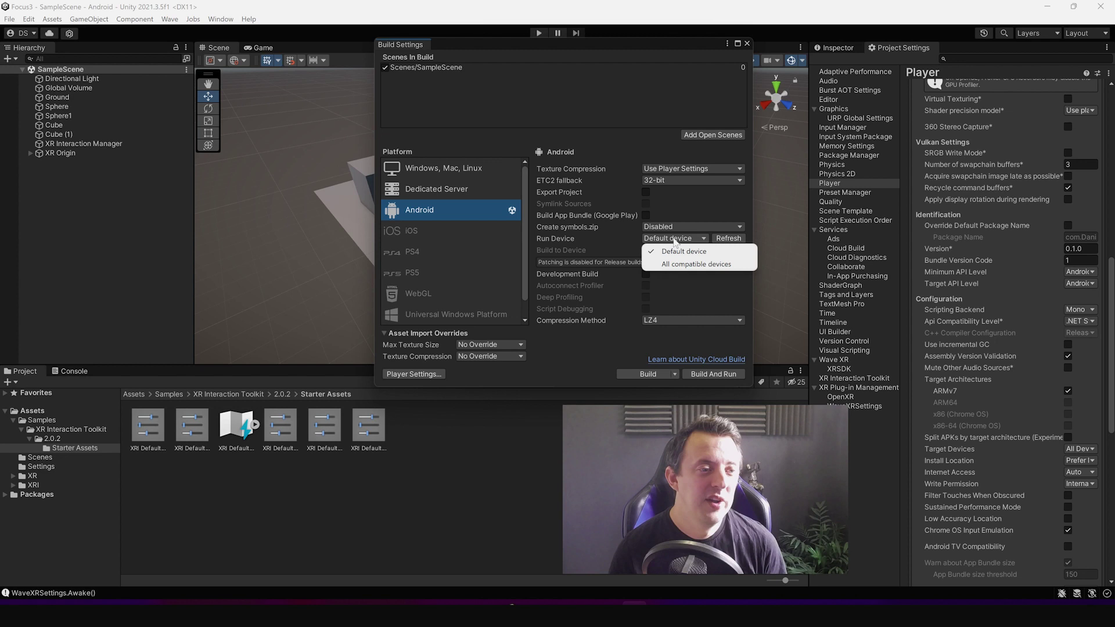
left_click(731, 241)
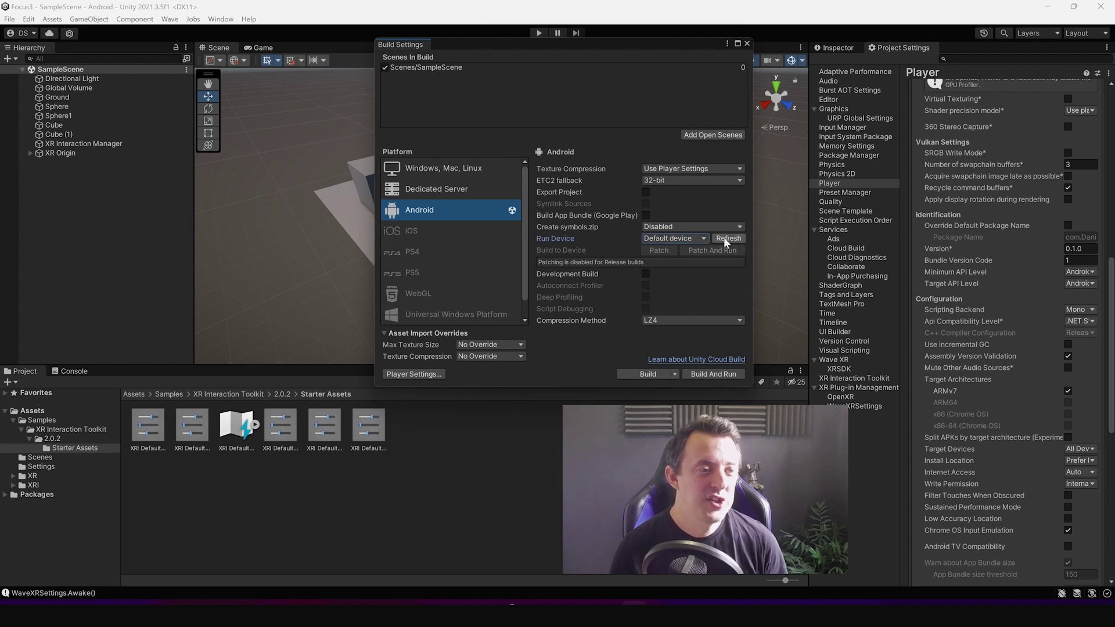
left_click(684, 240)
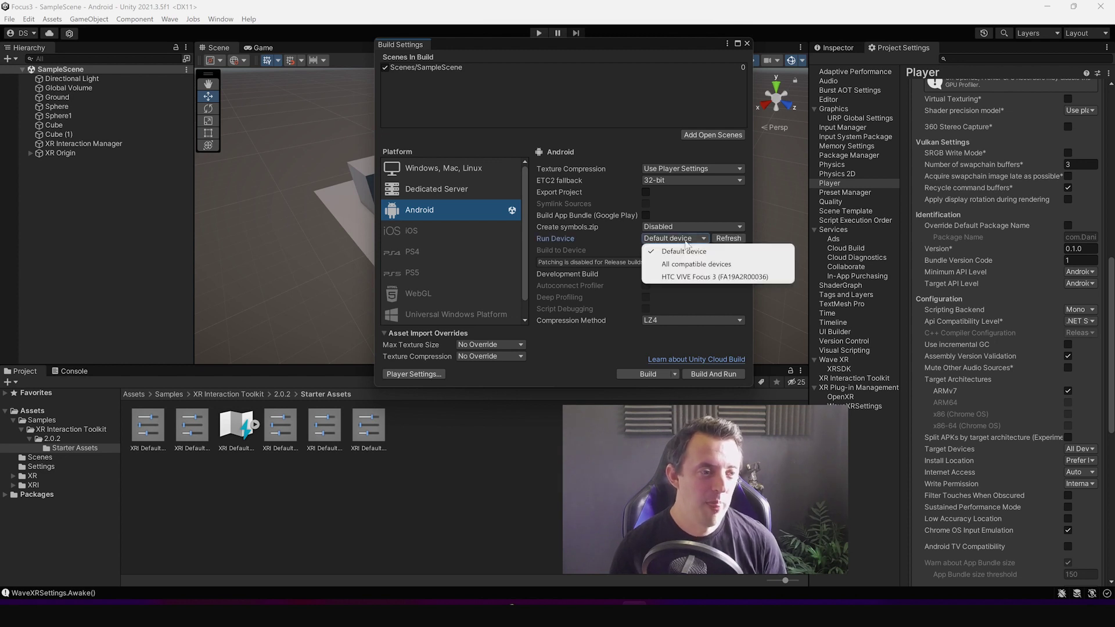
left_click(693, 278)
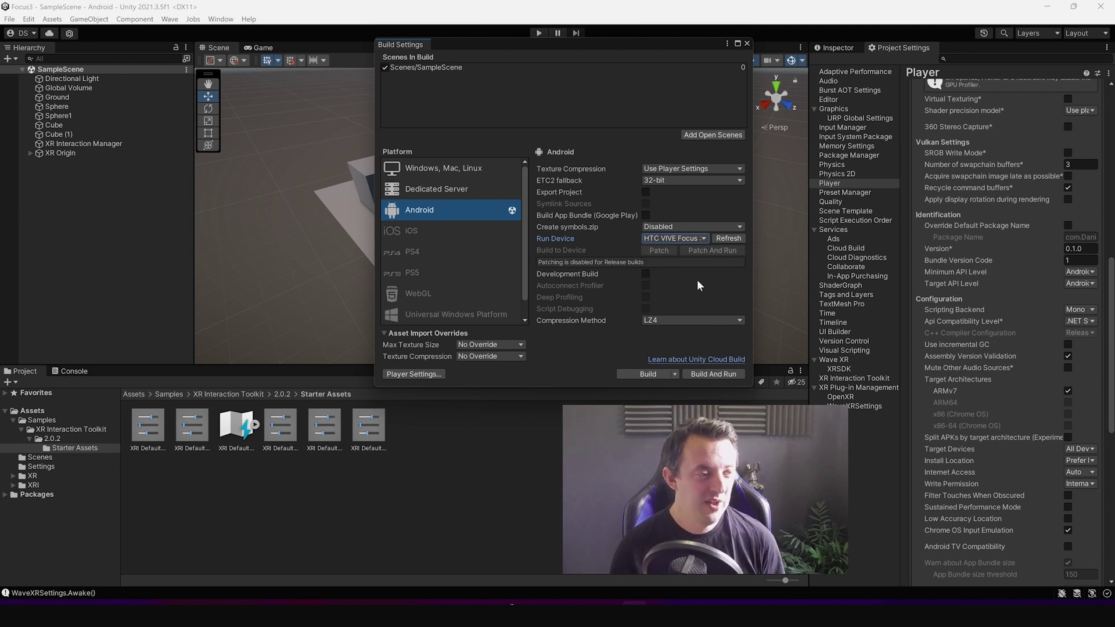
left_click(701, 375)
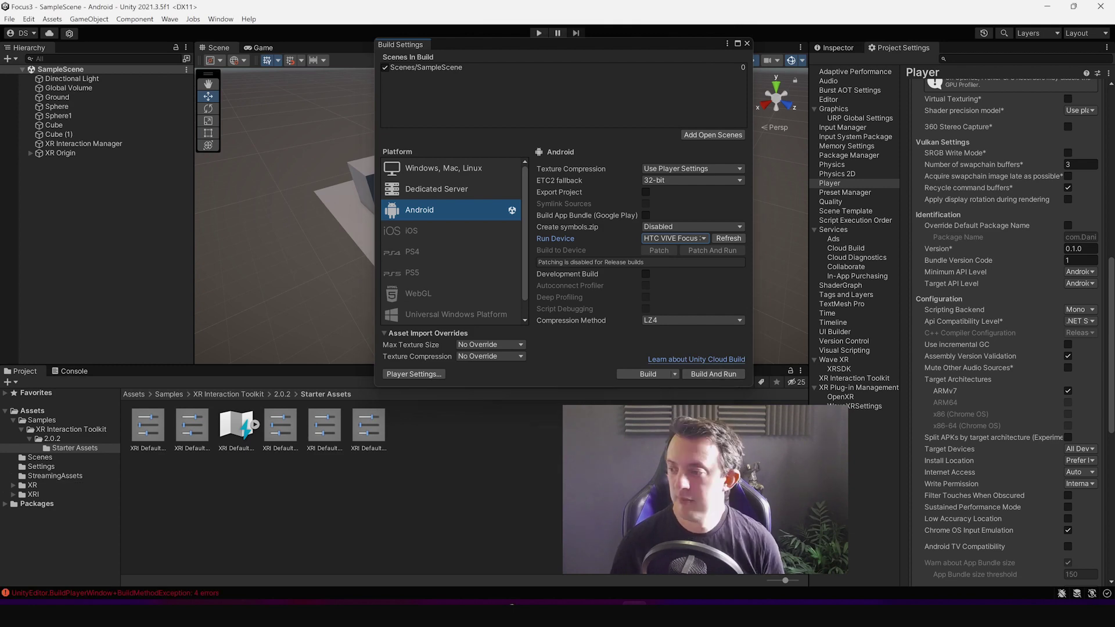
- Review the build errors in the console and go to the Player settings page
left_click(73, 373)
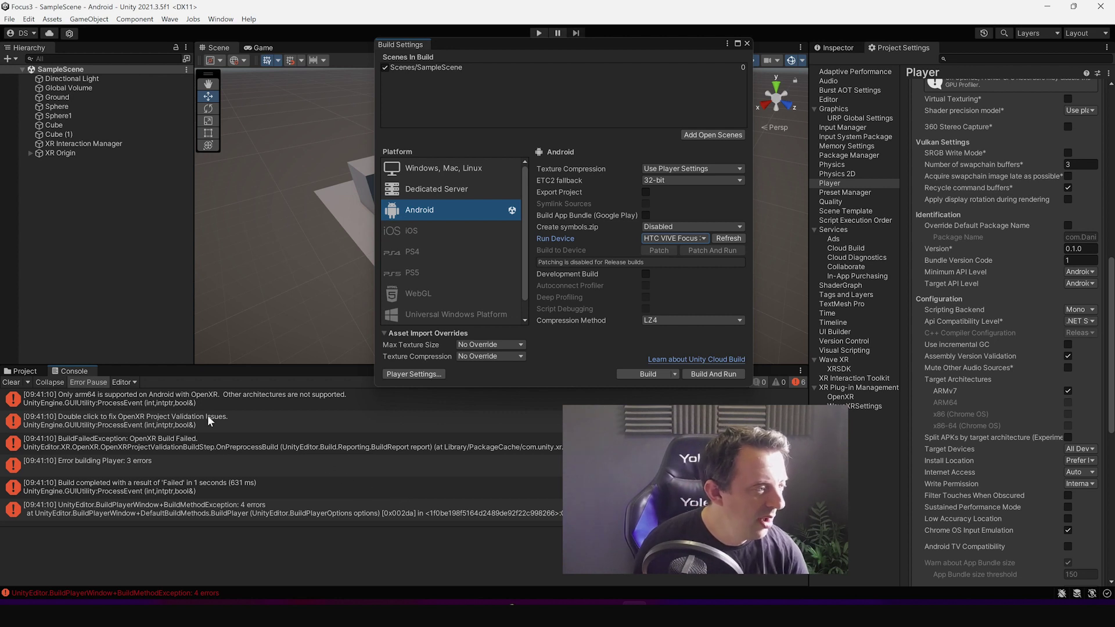
left_click(159, 399)
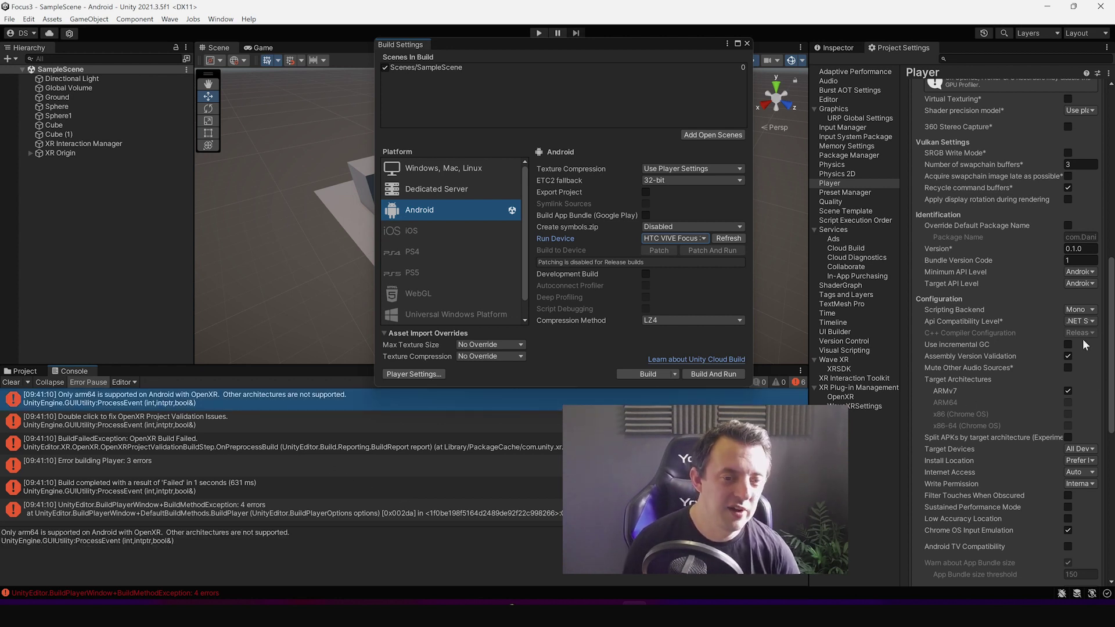
left_click(831, 184)
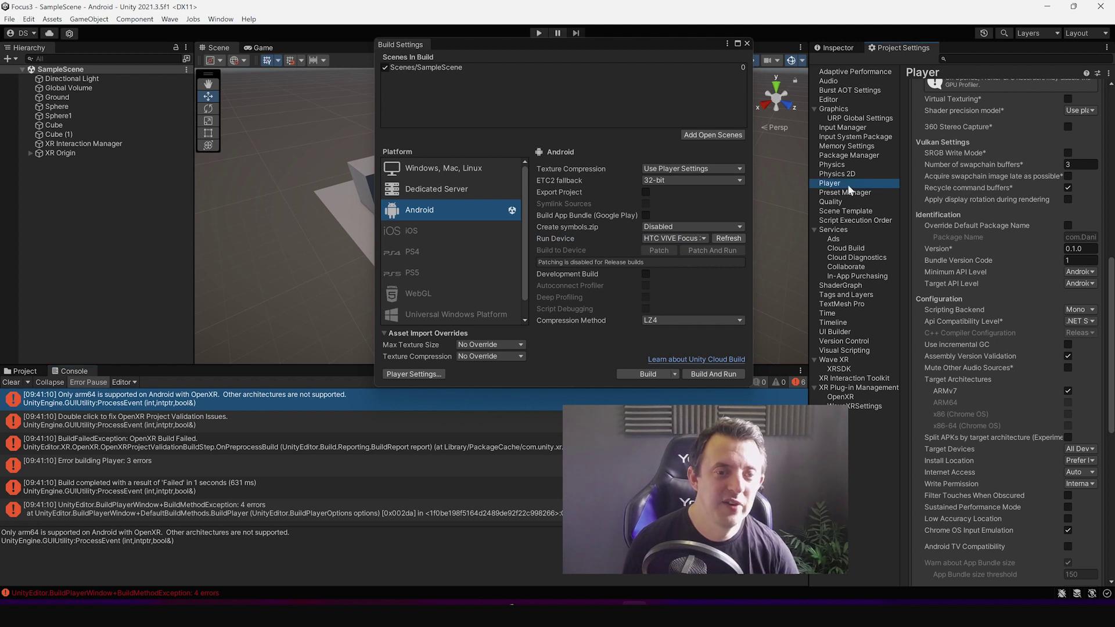
left_click_drag(1112, 256, 1112, 357)
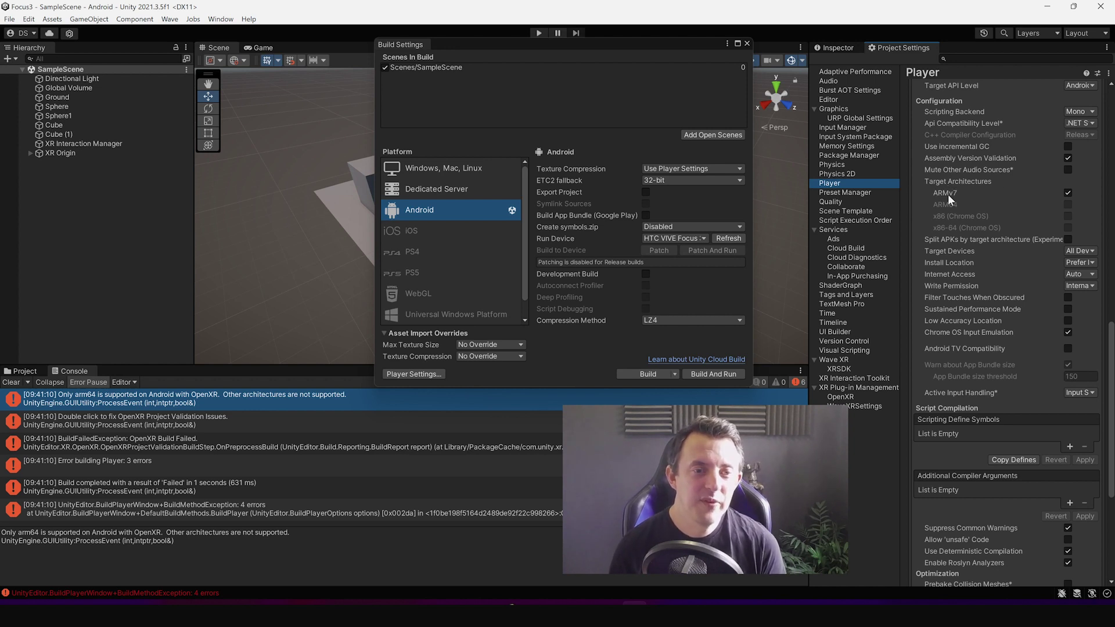
- Toggle the ARMv7 target architecture off and on, then pick the OpenXR validation message
left_click(1066, 193)
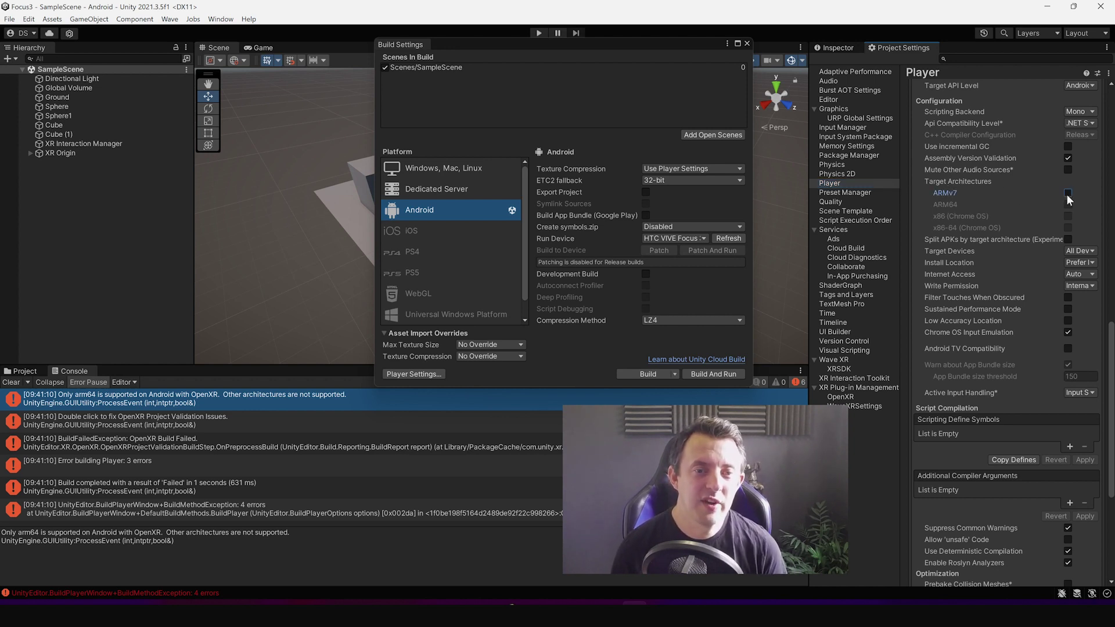
mouse_move(942, 207)
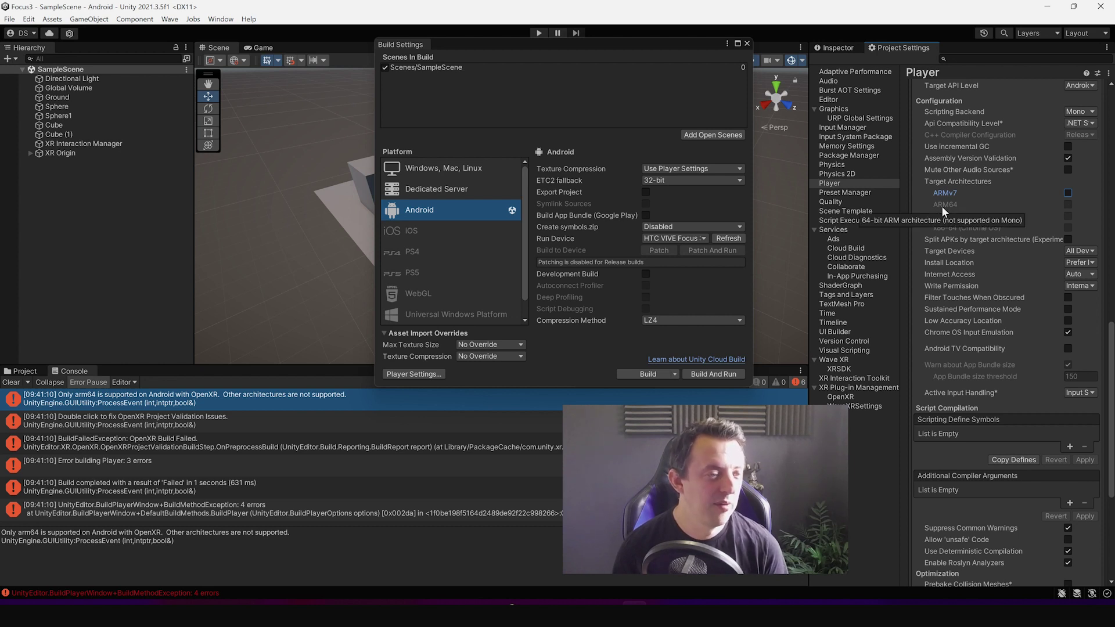
left_click(1067, 193)
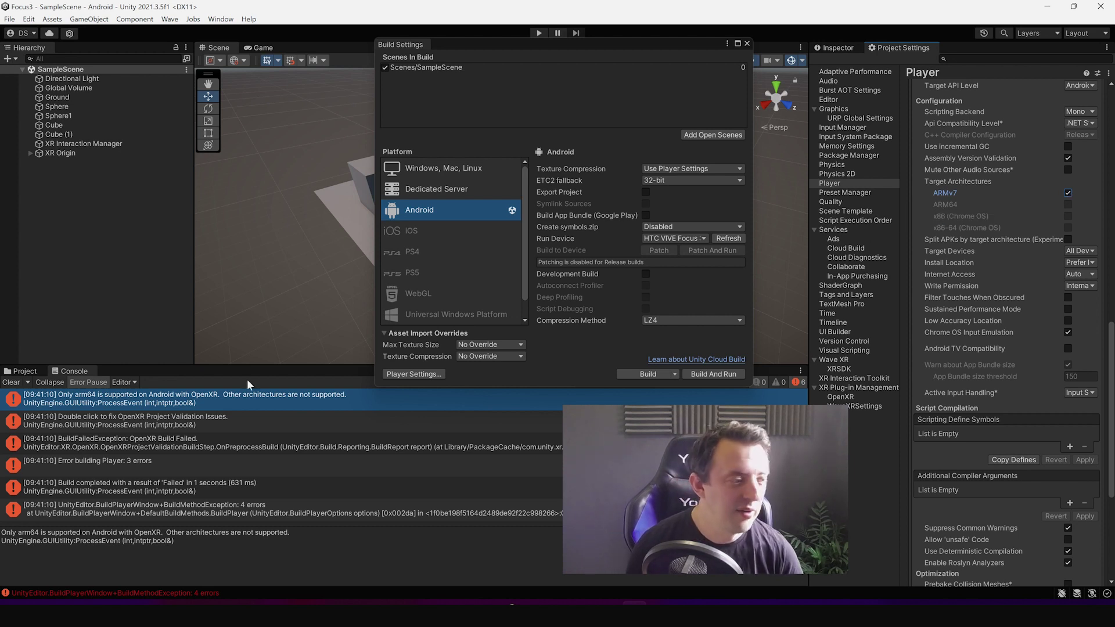
left_click(220, 423)
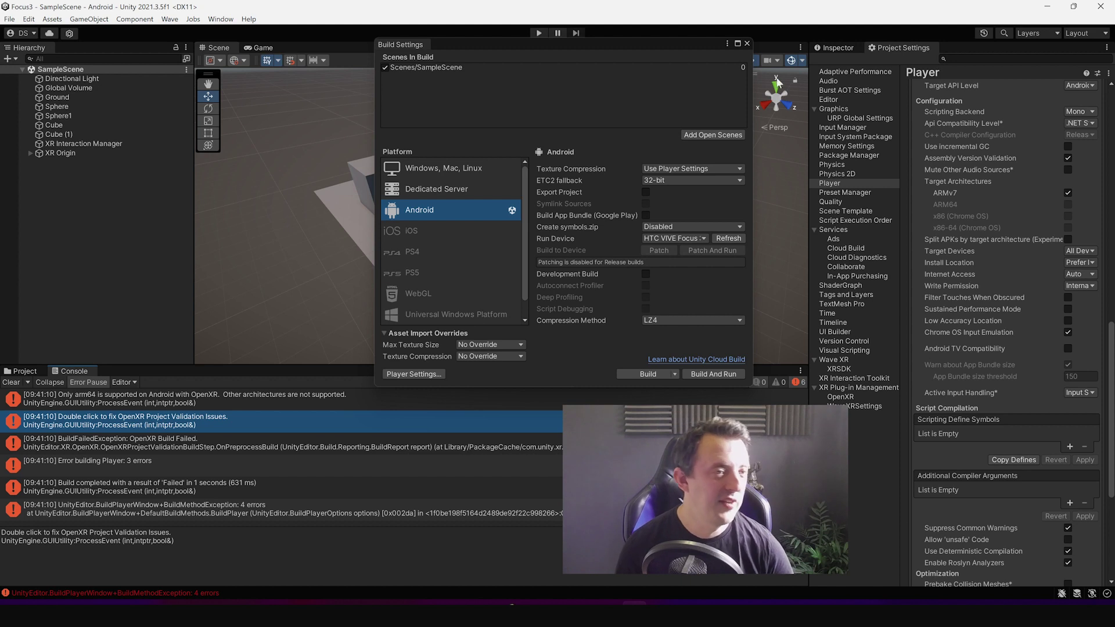
- Fix the arm64-only OpenXR validation issue, close the validation window, and clear the console
double_click(99, 424)
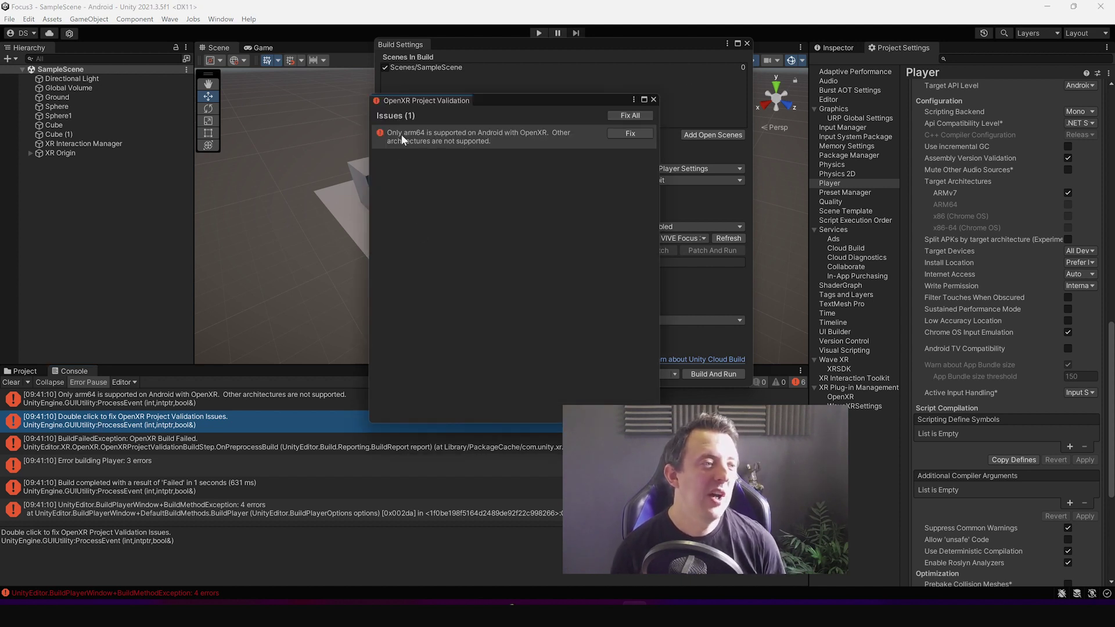
left_click(630, 134)
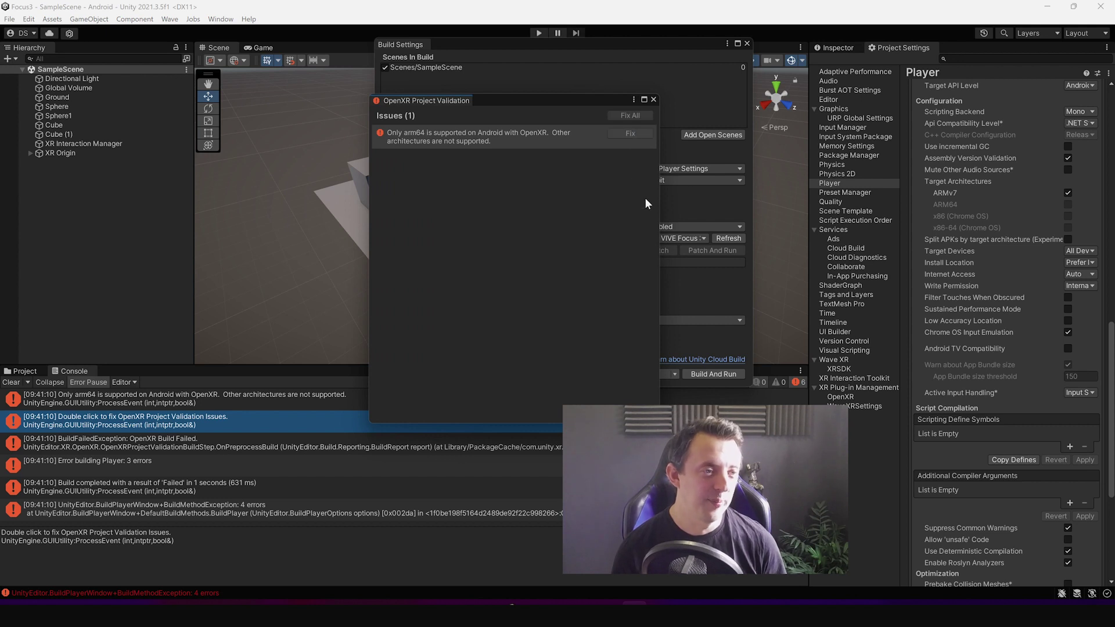
left_click(653, 99)
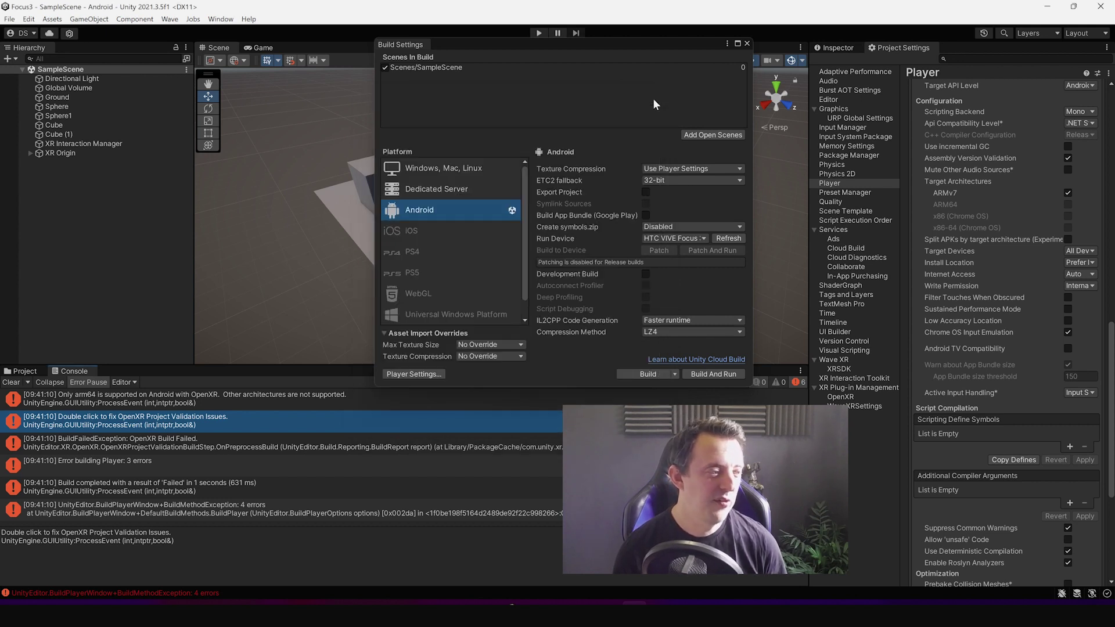
left_click(11, 382)
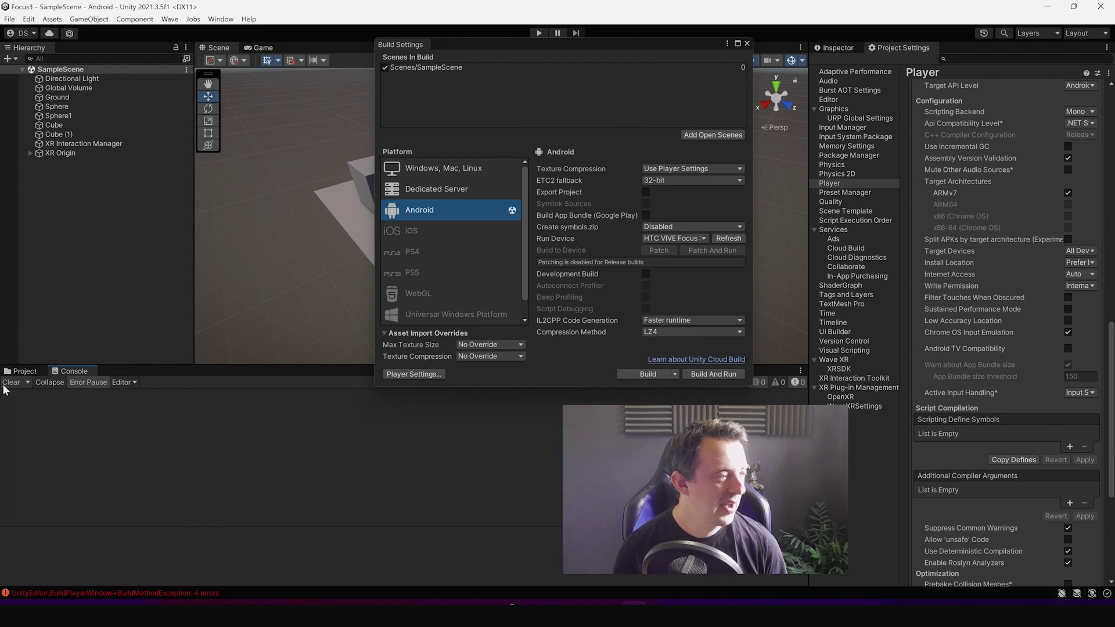
- Build and run the scene on the VIVE Focus 3, then show Graphics project settings
left_click(728, 375)
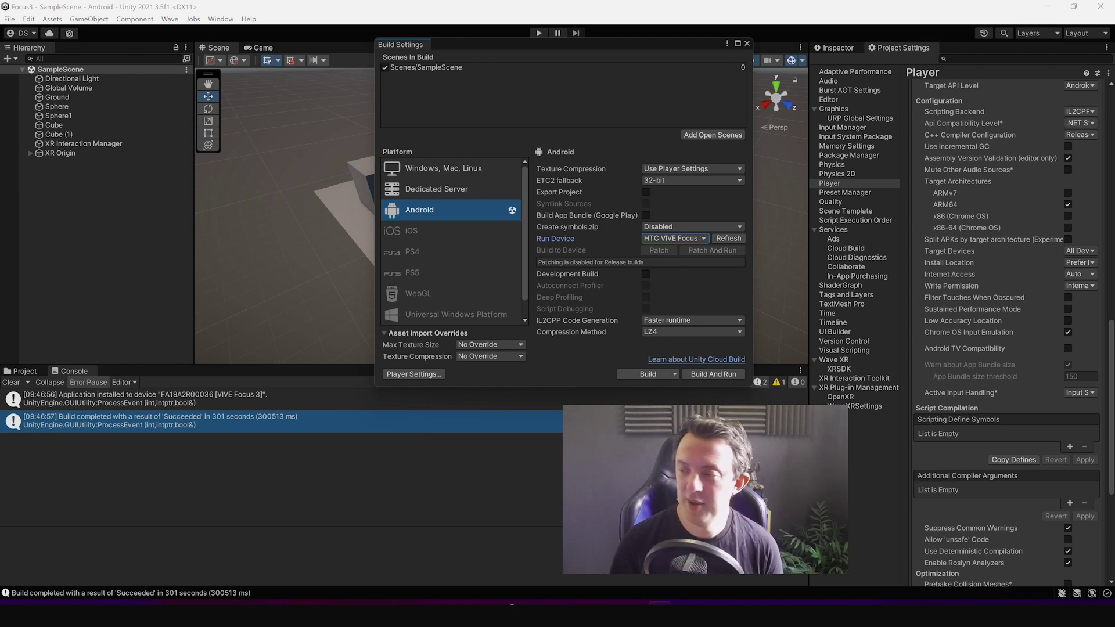
left_click(747, 44)
left_click(849, 110)
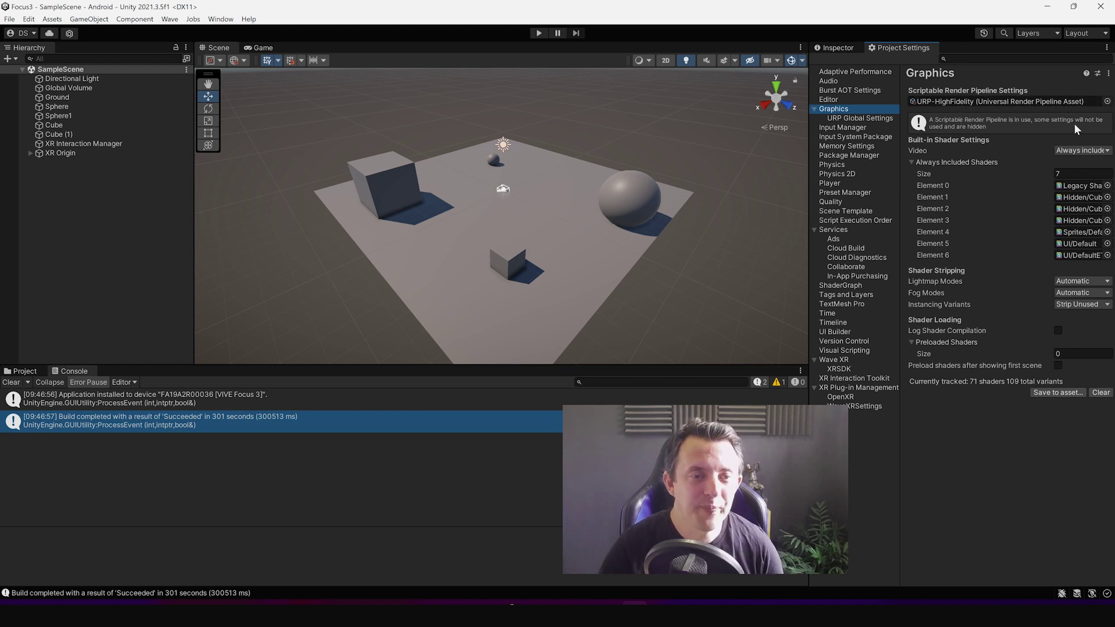
- Locate the URP-HighFidelity asset and set its anti-aliasing to 2x MSAA
left_click(1032, 101)
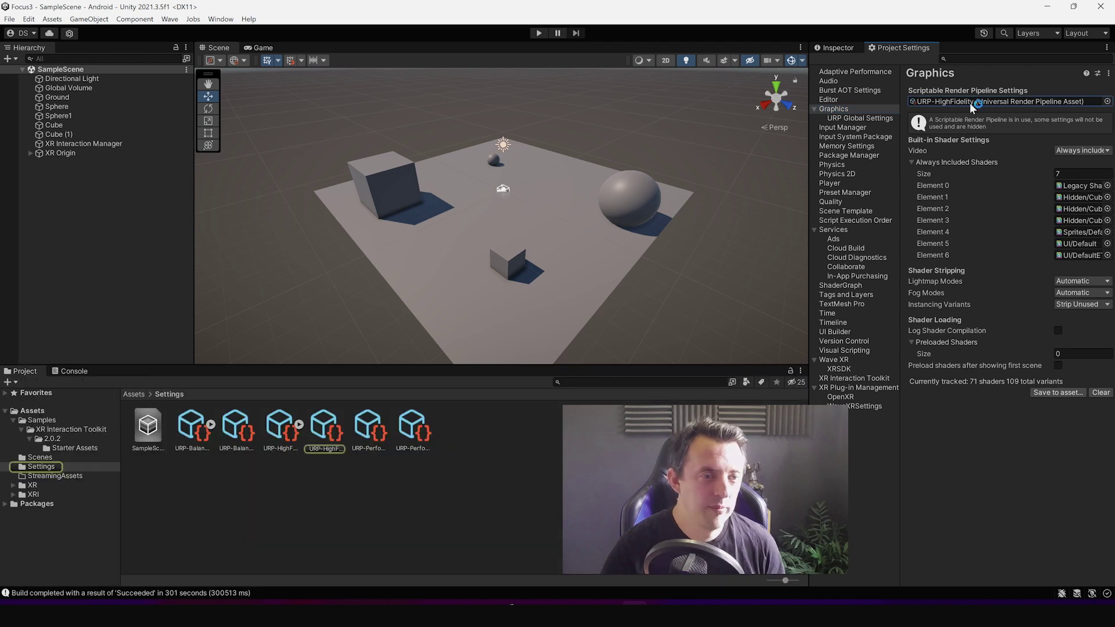
left_click(335, 430)
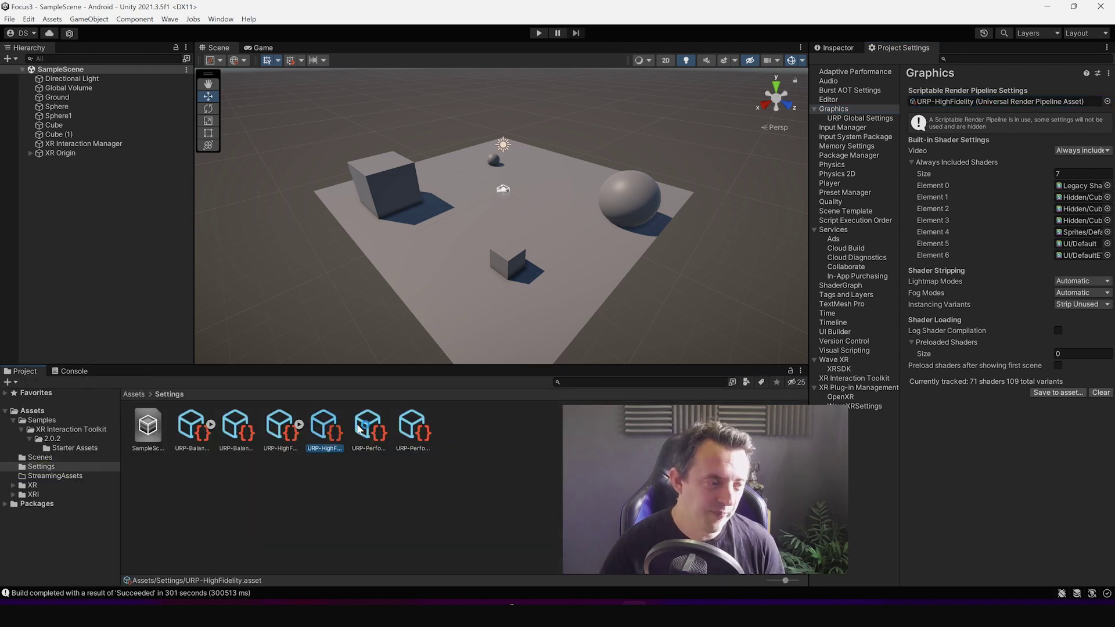
left_click(838, 48)
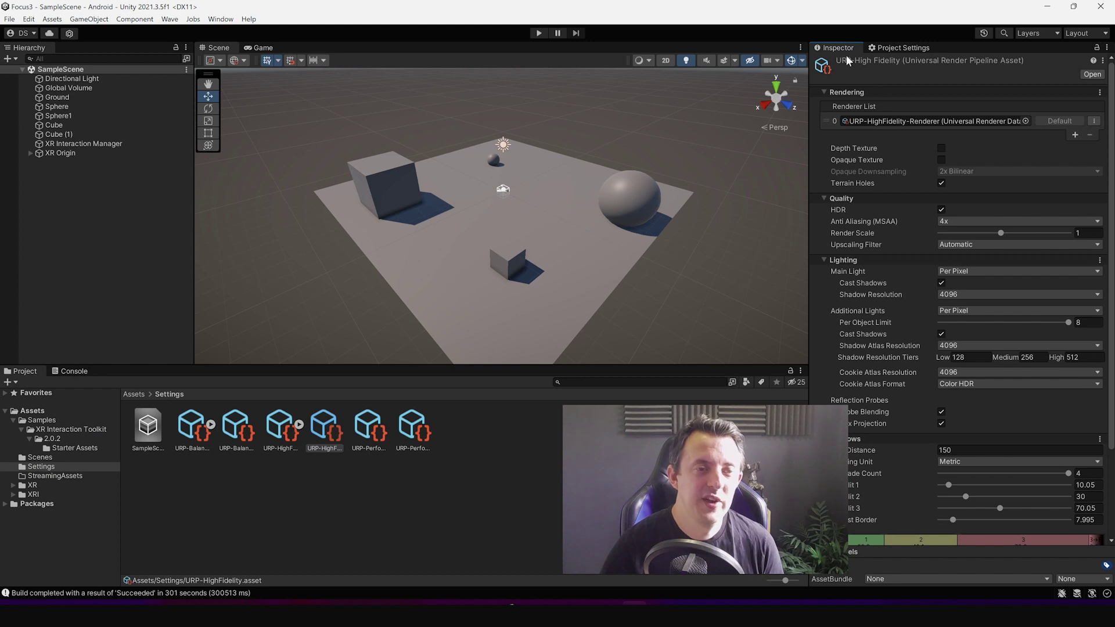
left_click(331, 433)
left_click(941, 225)
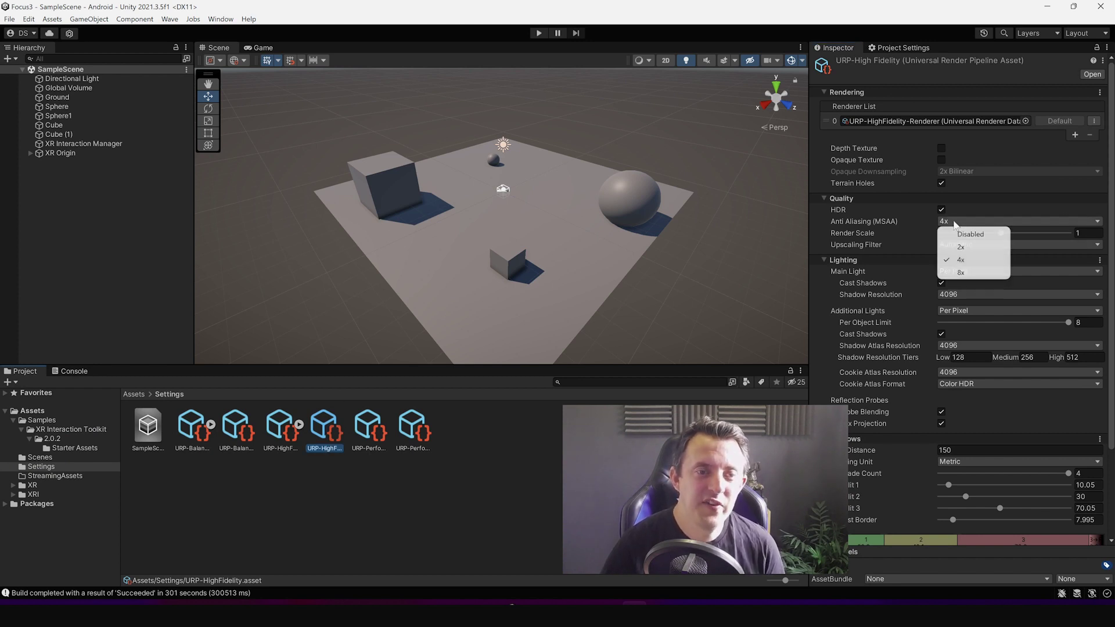
left_click(960, 247)
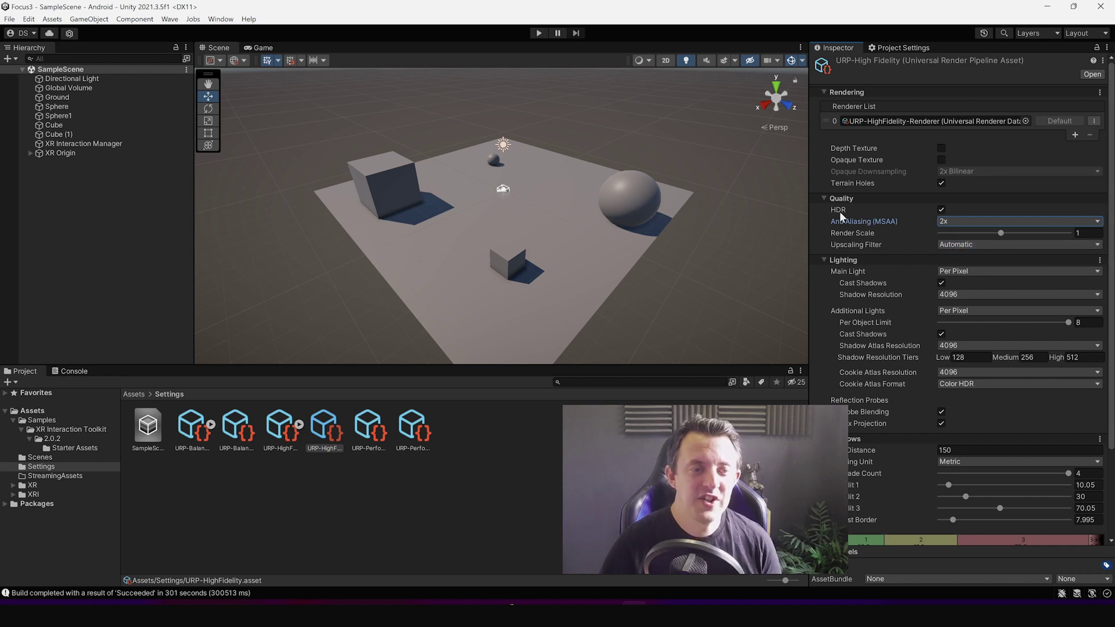
- Set the URP-HighFidelity Render Scale to 0.8
mouse_move(869, 236)
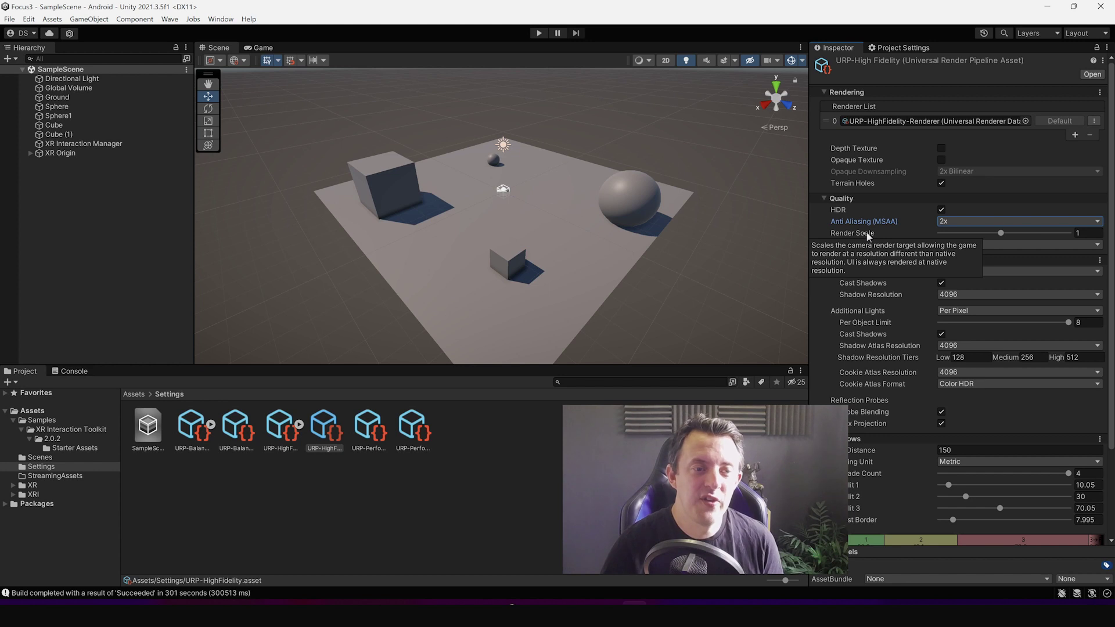
left_click(1081, 233)
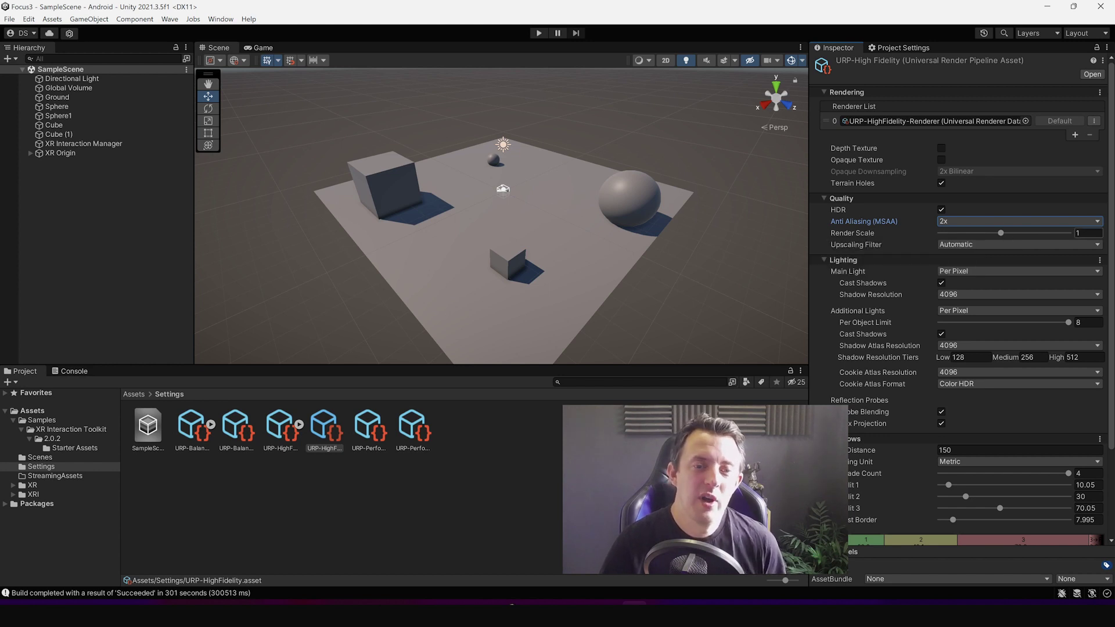
type(".8")
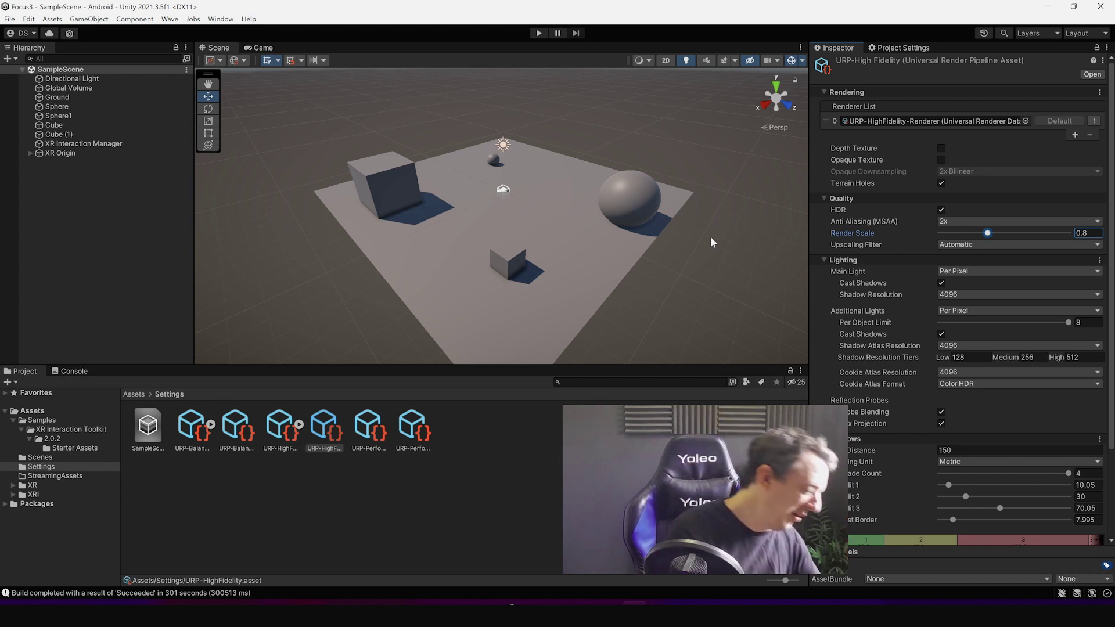
key("Return")
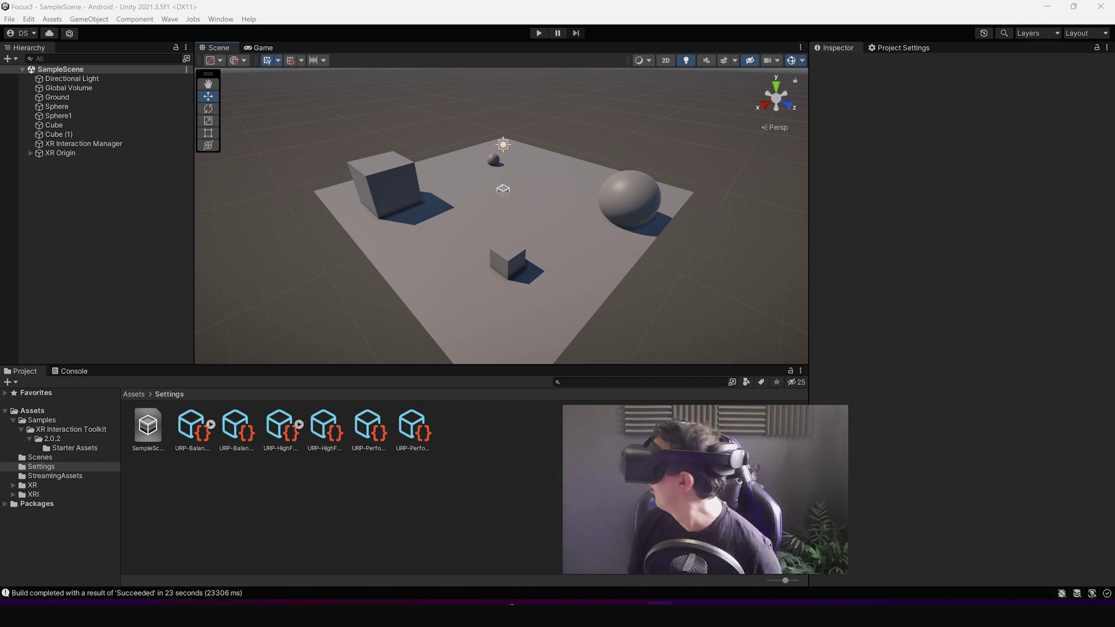
- Reselect the URP-HighFidelity asset to view its 2x MSAA and 0.8 render scale settings
left_click(324, 427)
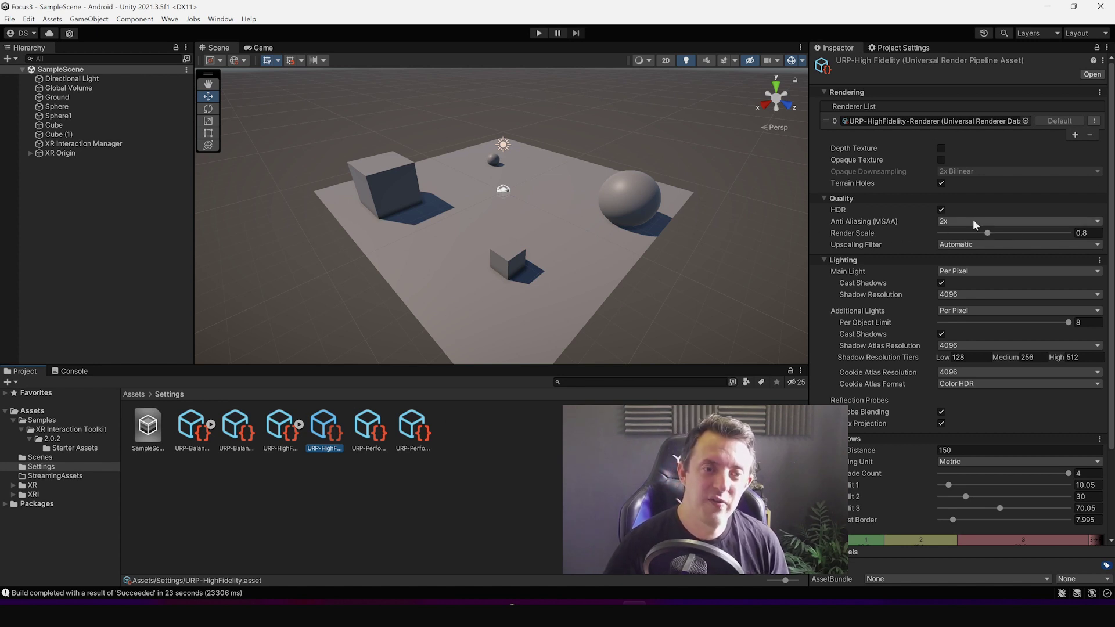
left_click(901, 48)
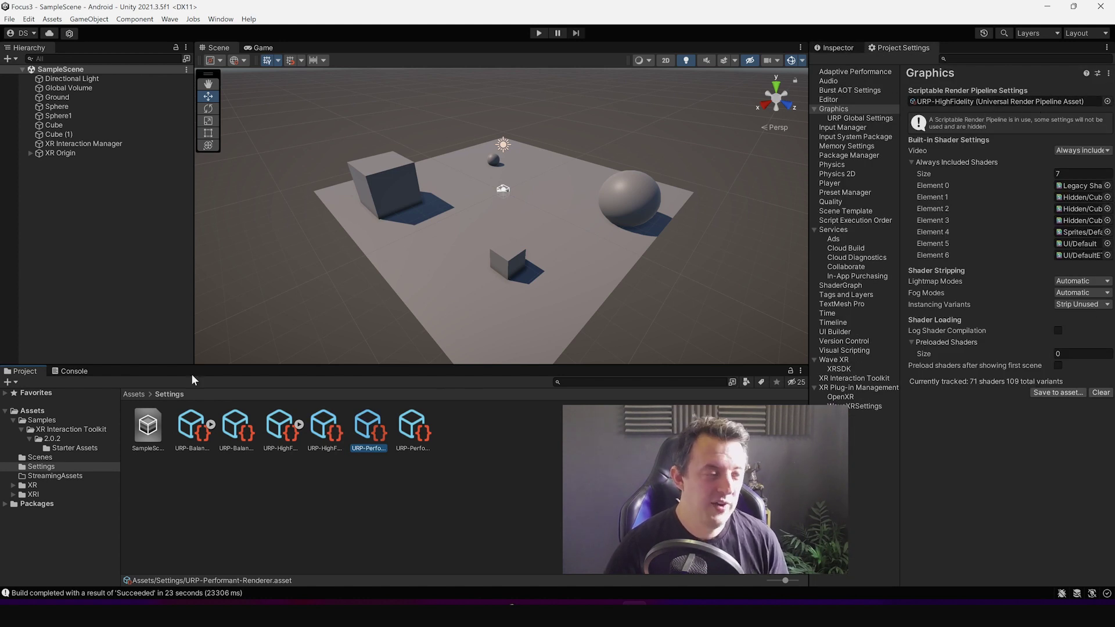
left_click(248, 432)
left_click(277, 430)
left_click(325, 429)
left_click(371, 429)
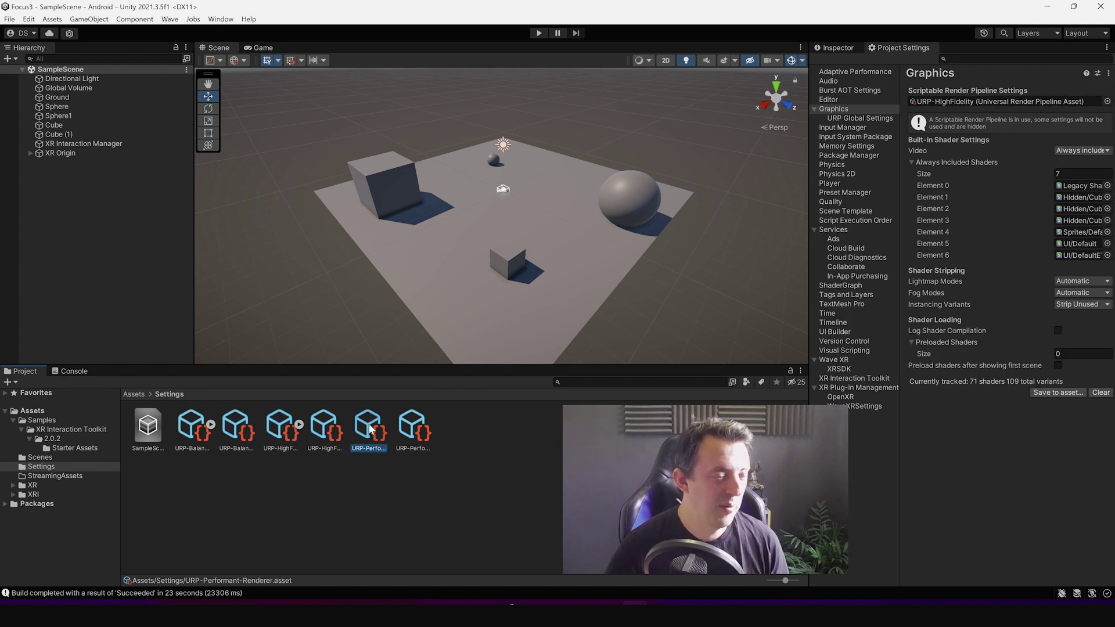
left_click(845, 47)
left_click(876, 48)
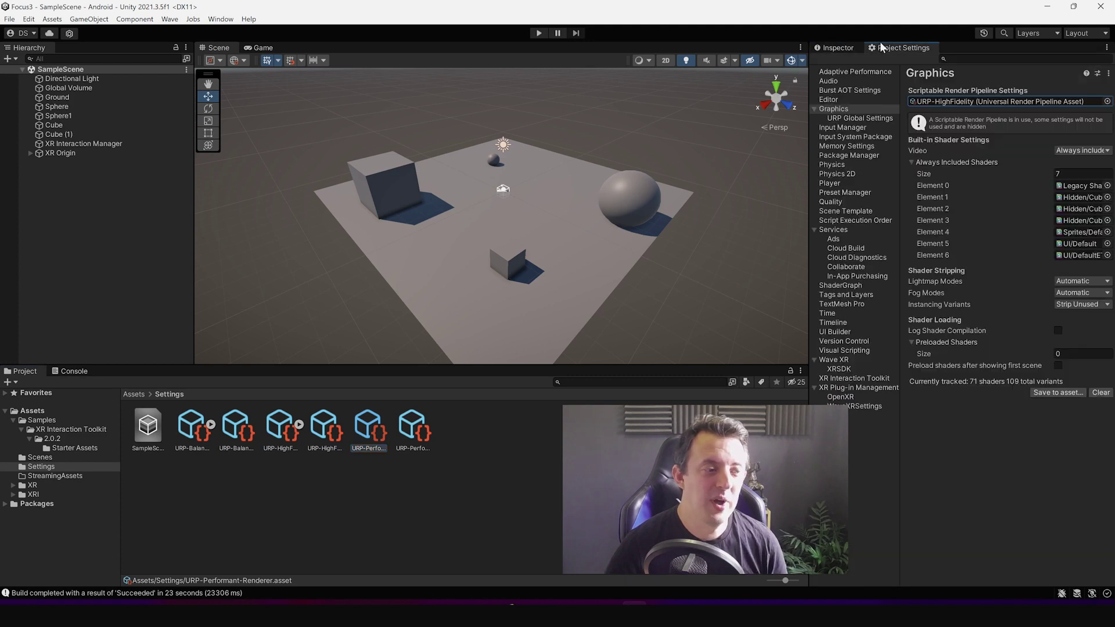